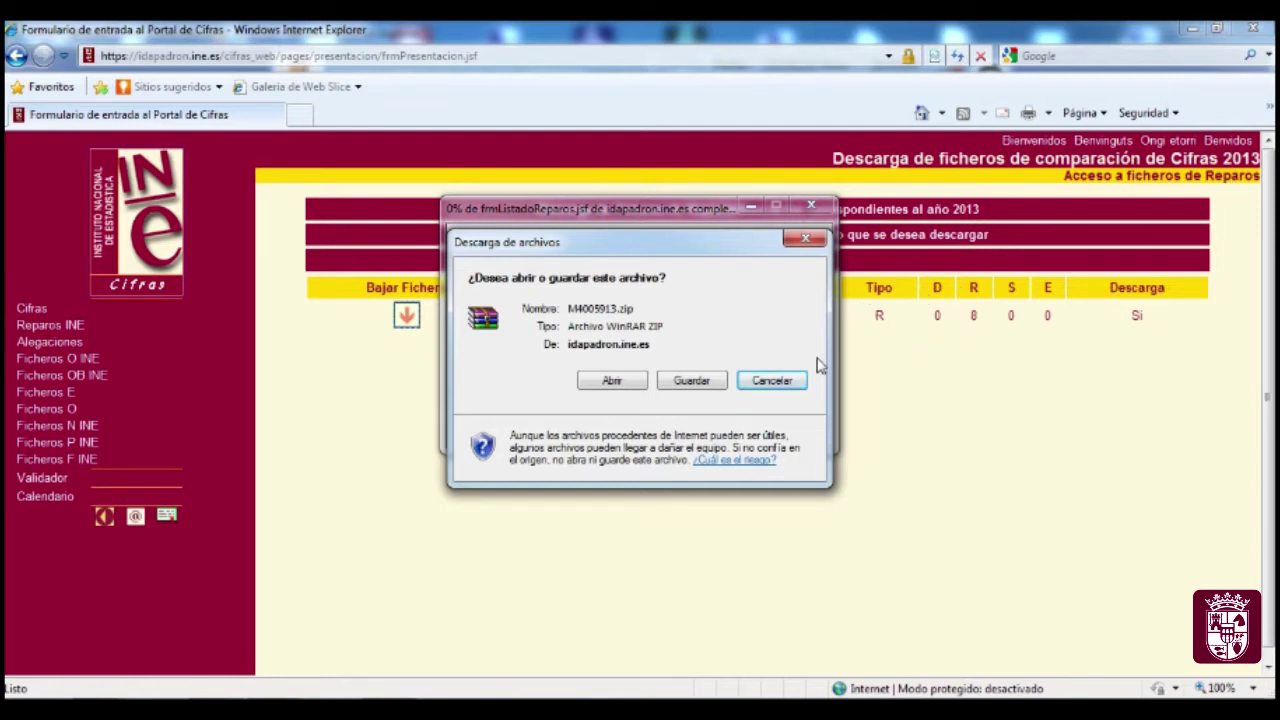
- Open the downloaded M4005913.zip, extract R40059IA.013 to C:\AYTOS\RECIBIDOS, and close the archive
click(612, 381)
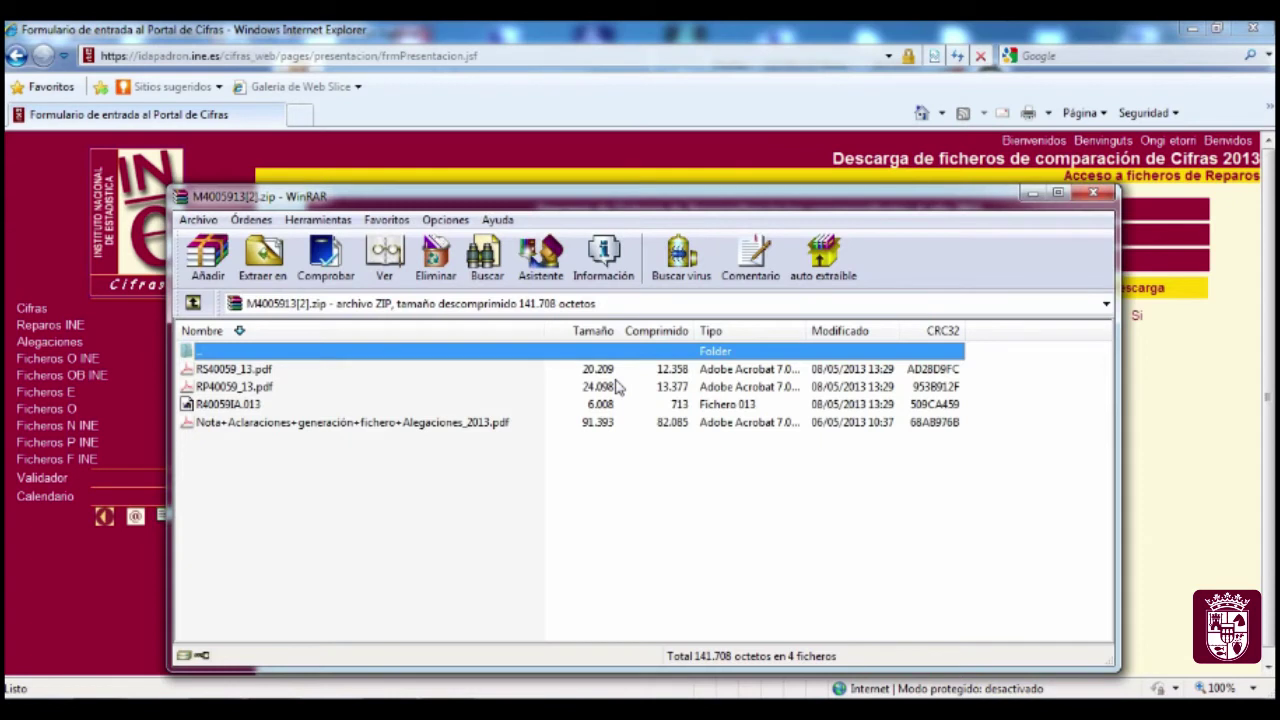
click(237, 406)
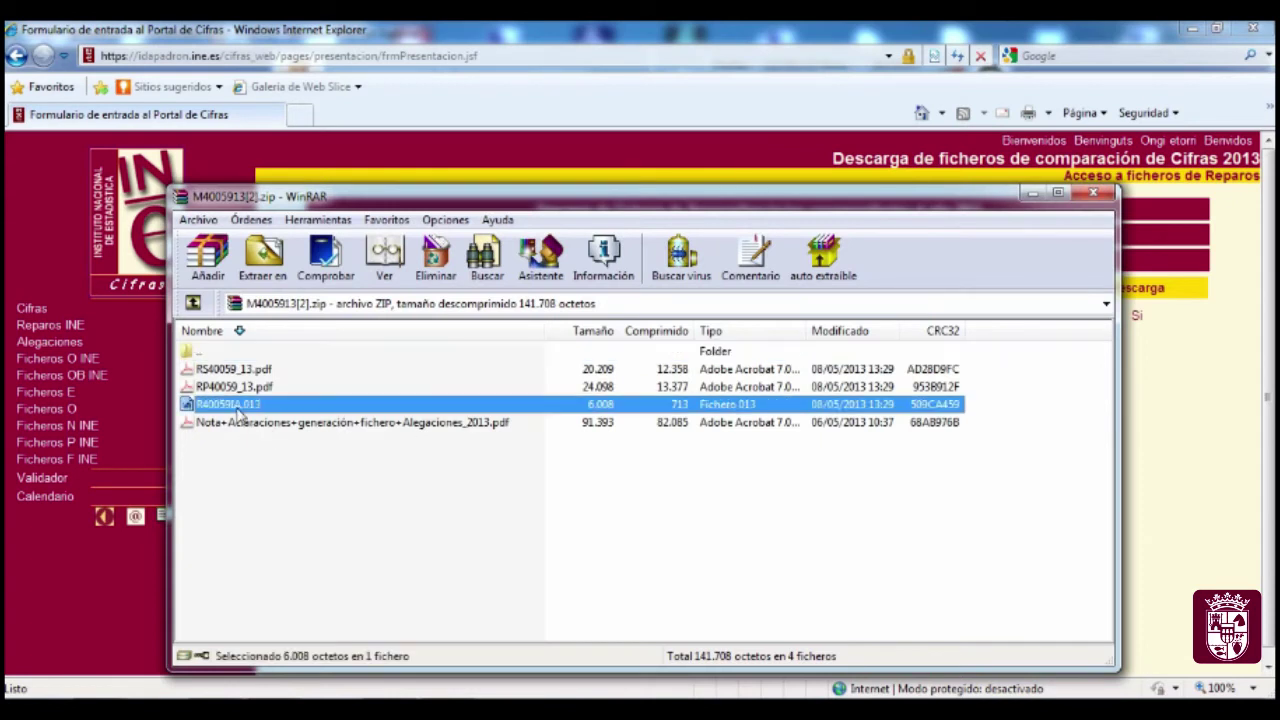
click(264, 256)
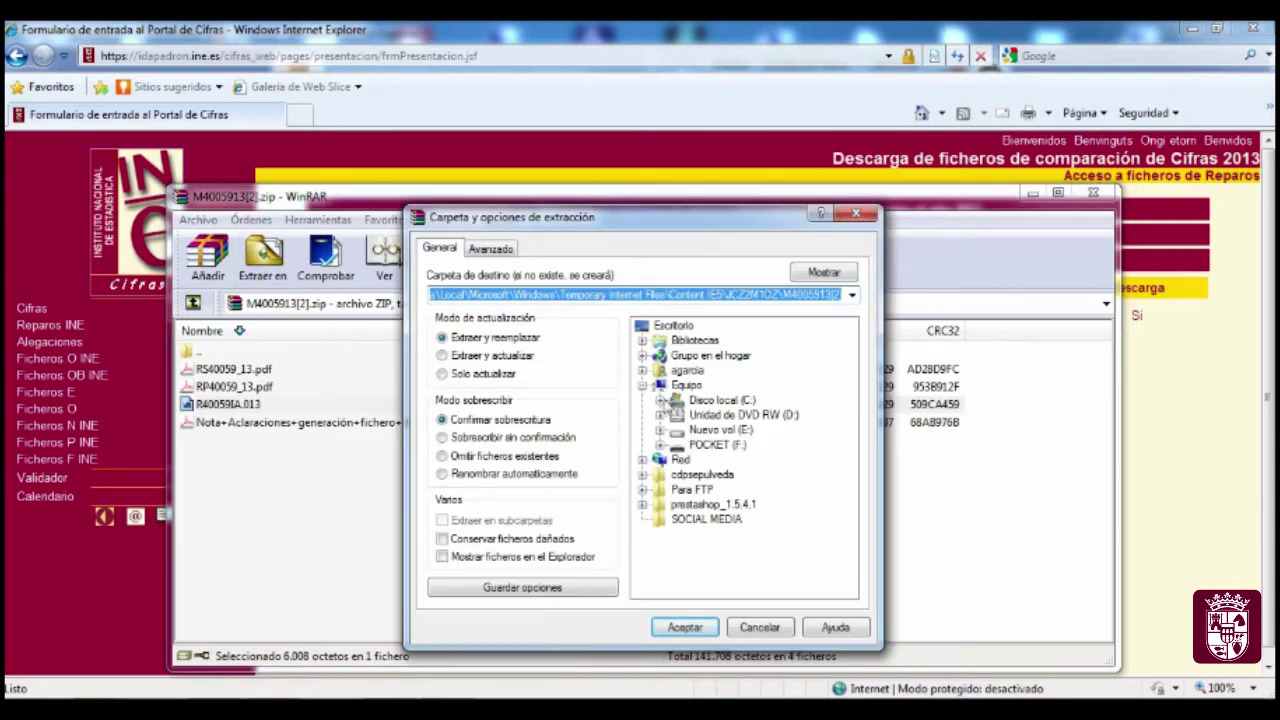
click(661, 401)
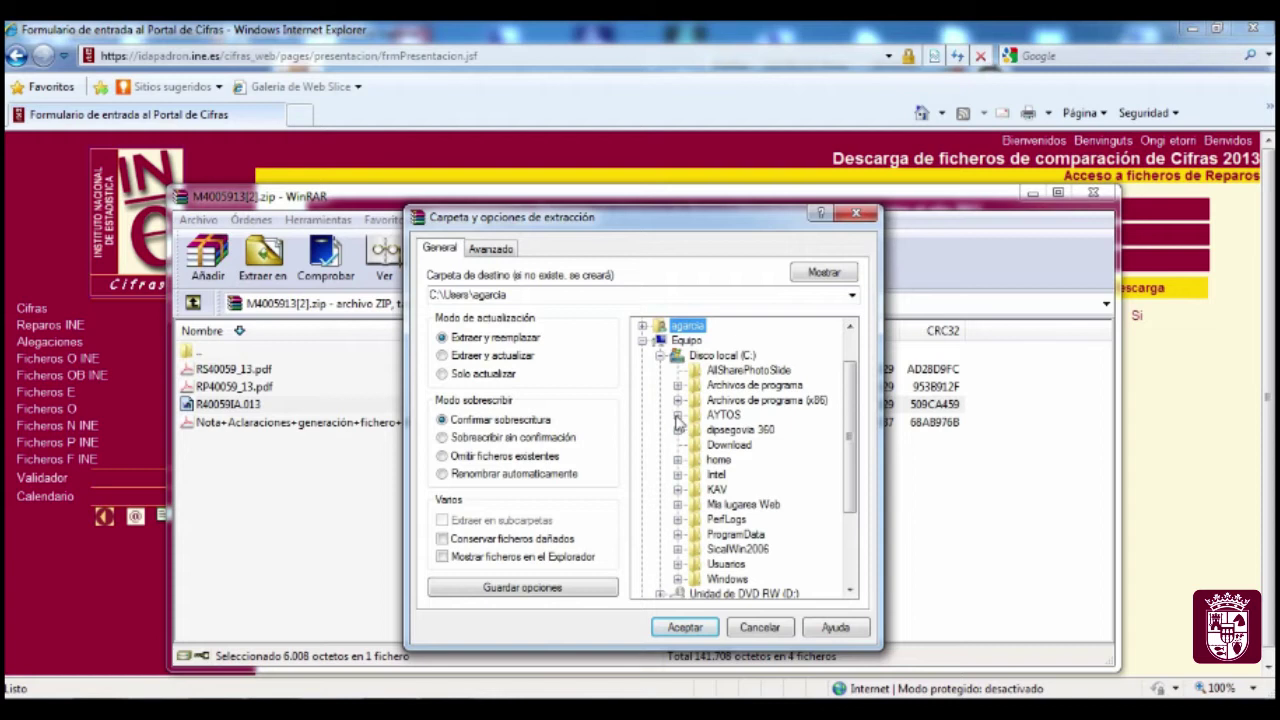
click(677, 417)
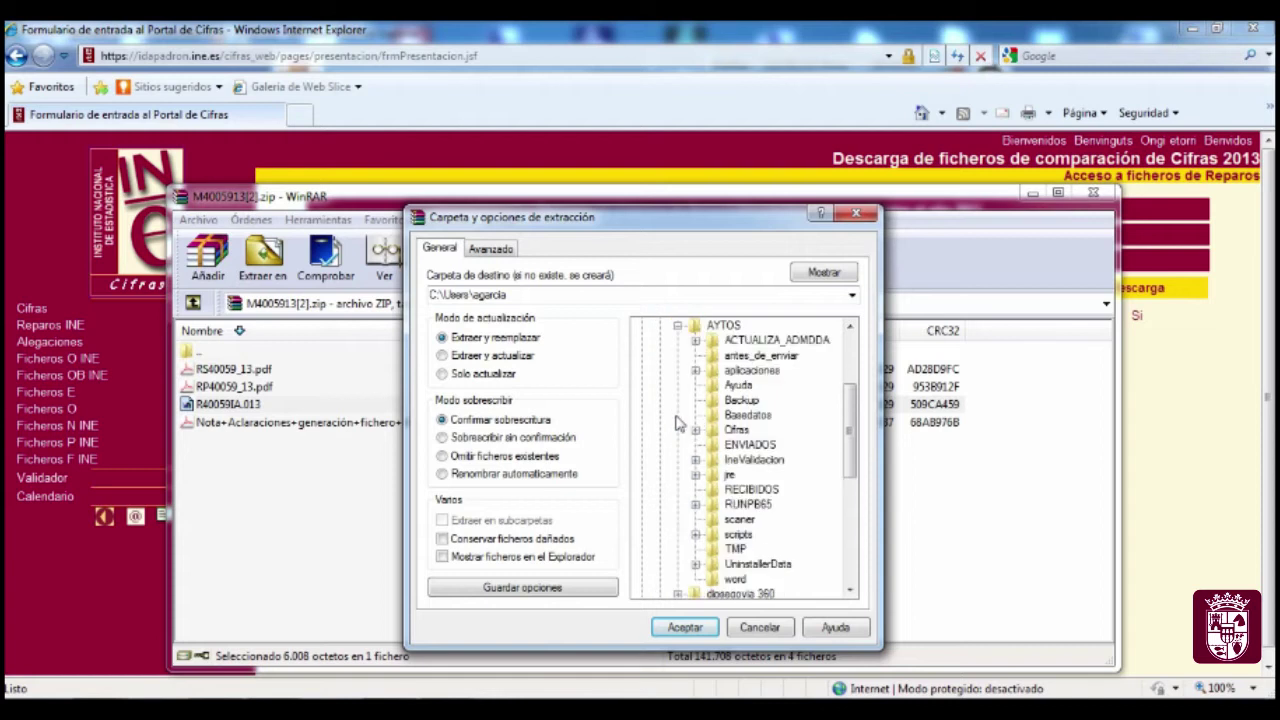
click(745, 489)
click(686, 628)
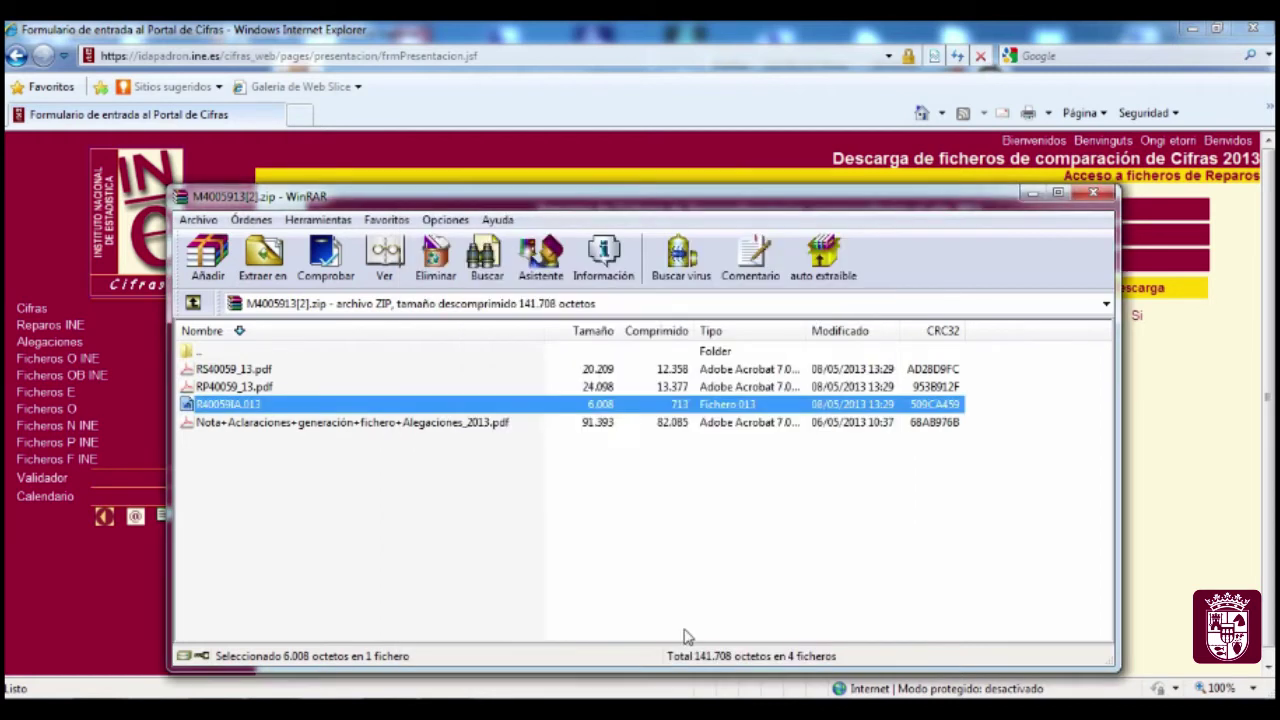
click(1094, 192)
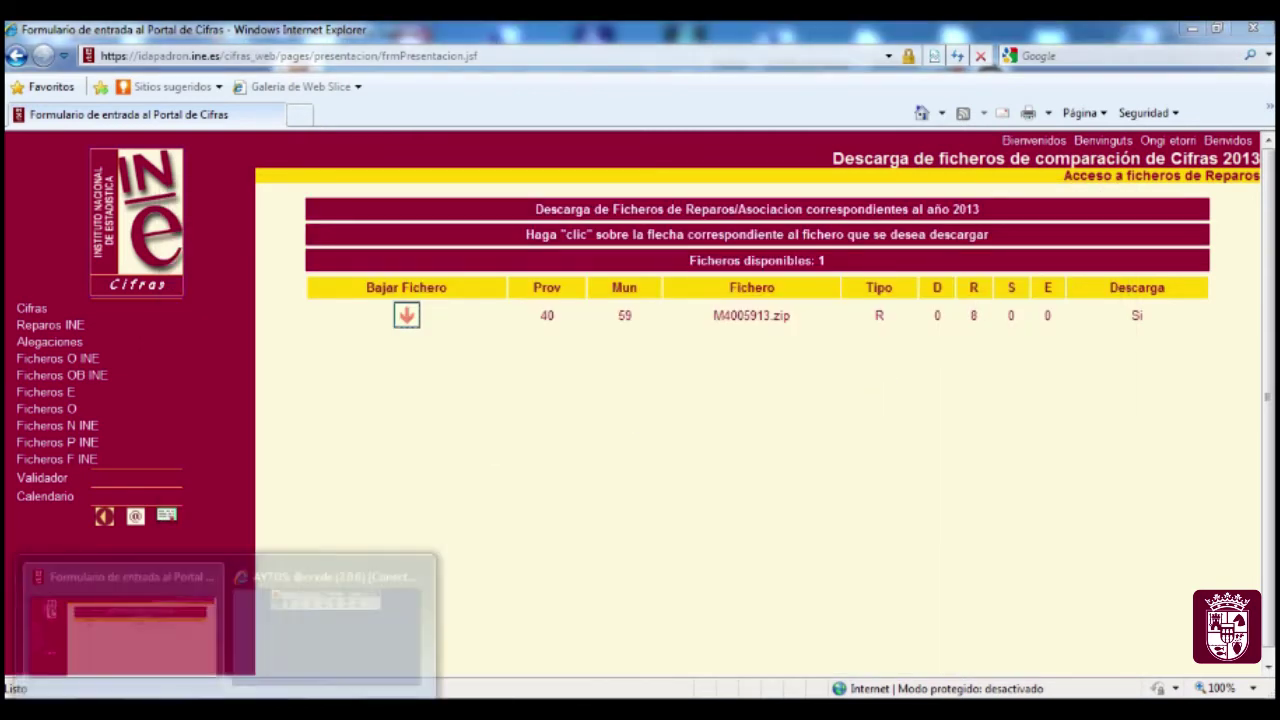
click(302, 617)
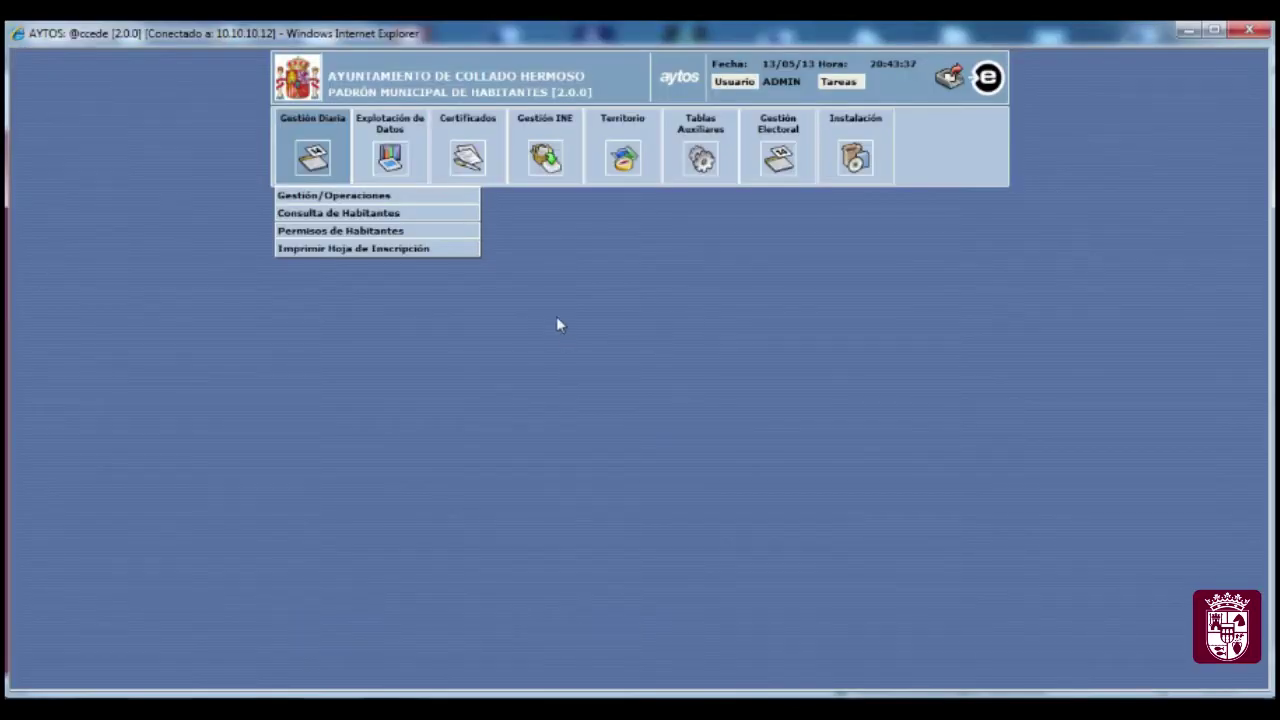
click(547, 158)
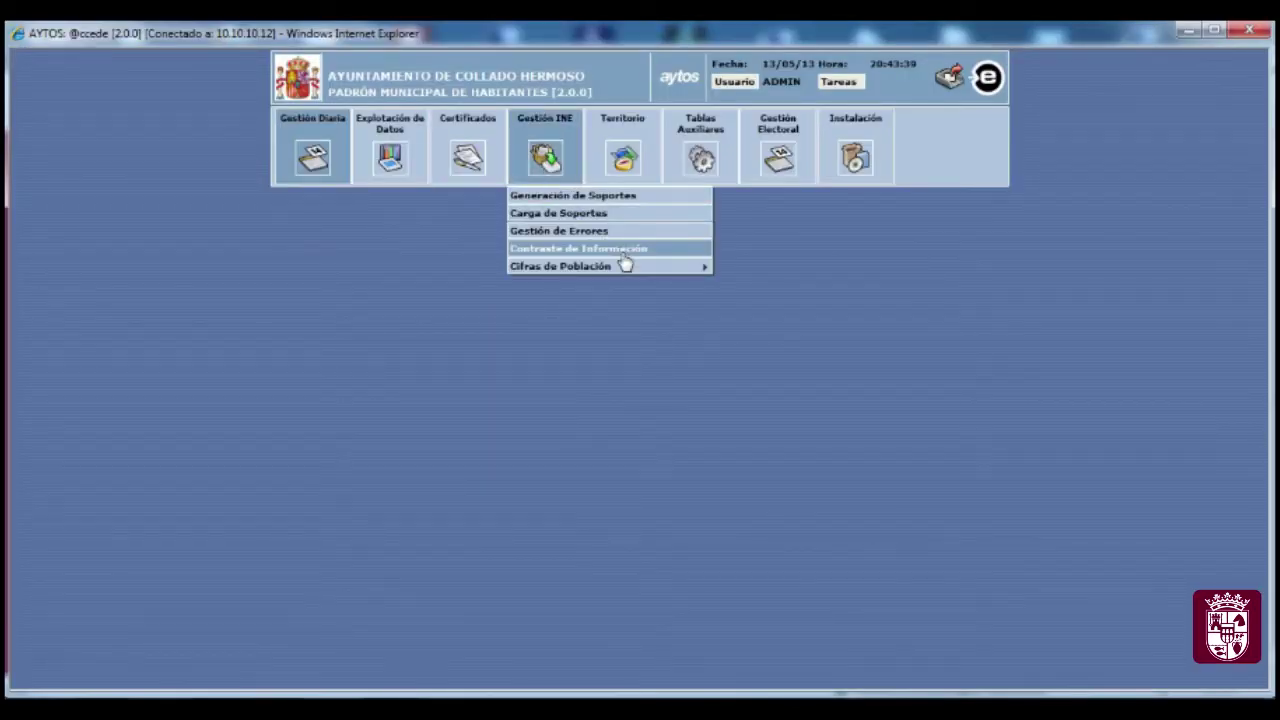
mouse_move(622, 271)
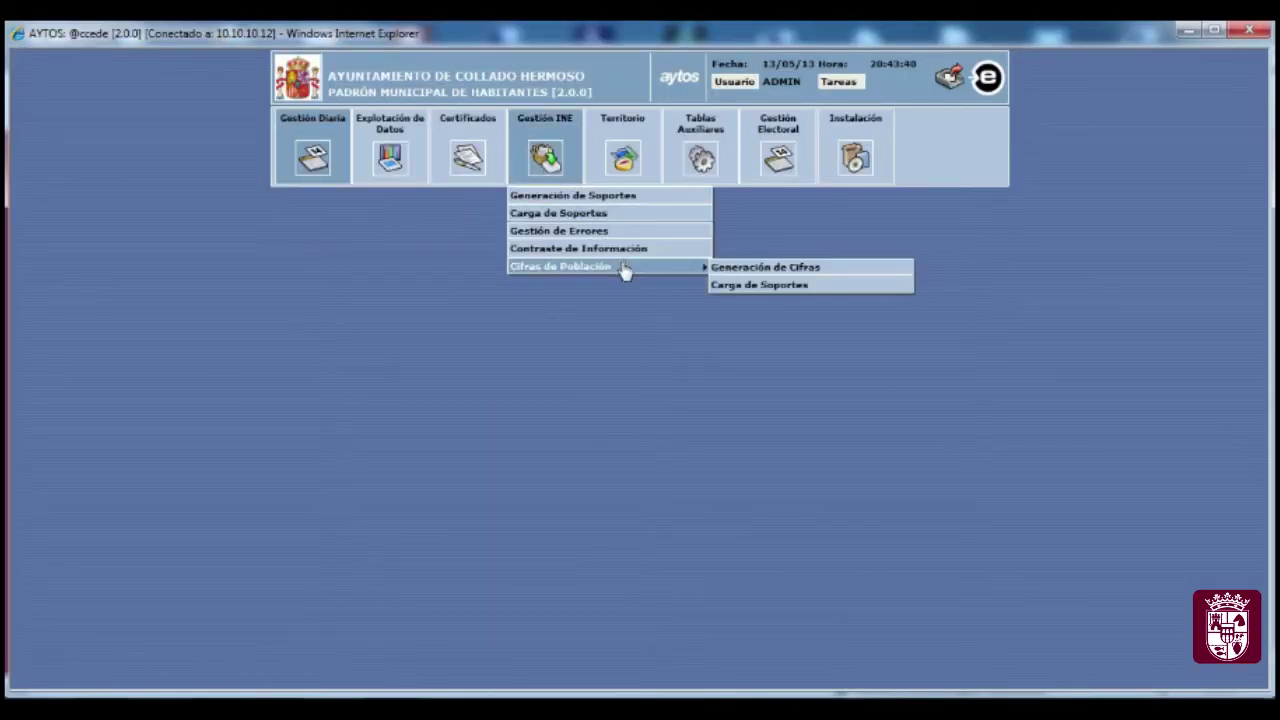
click(752, 287)
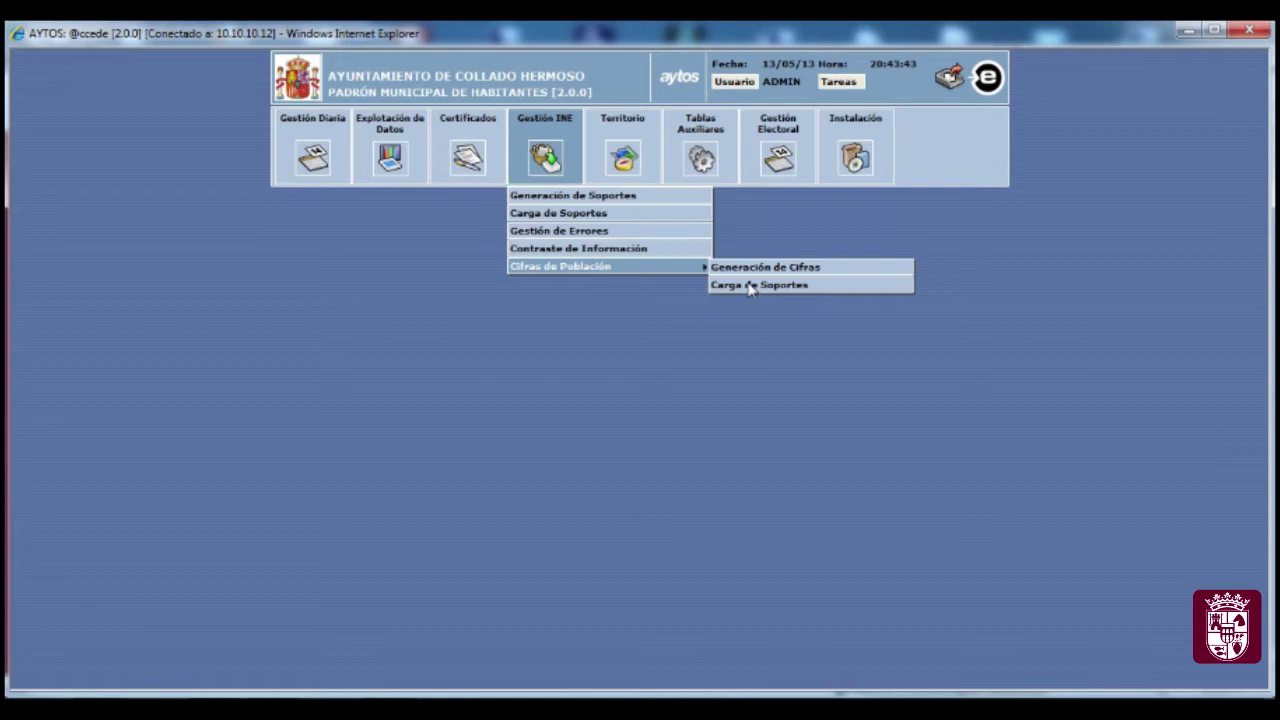
click(752, 287)
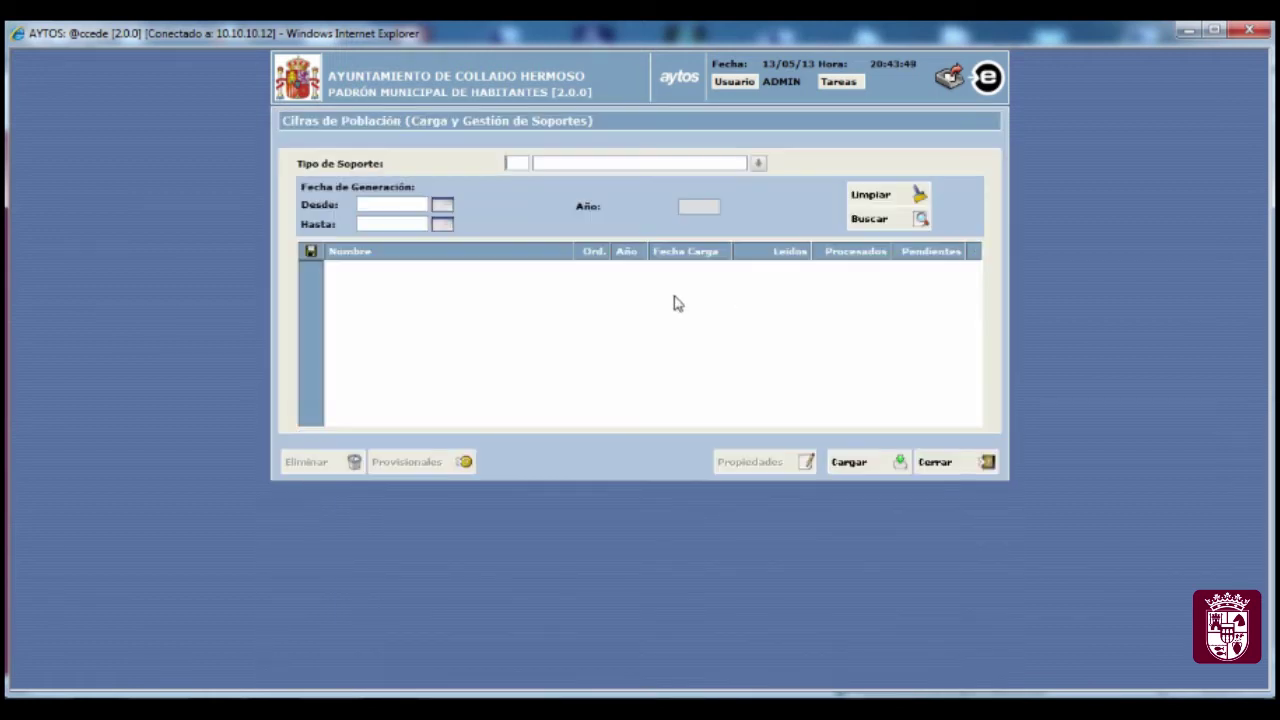
- Set the support type to 52 REPAROS (RppmmmIA.aaa) and open the exchange file loading form
click(758, 164)
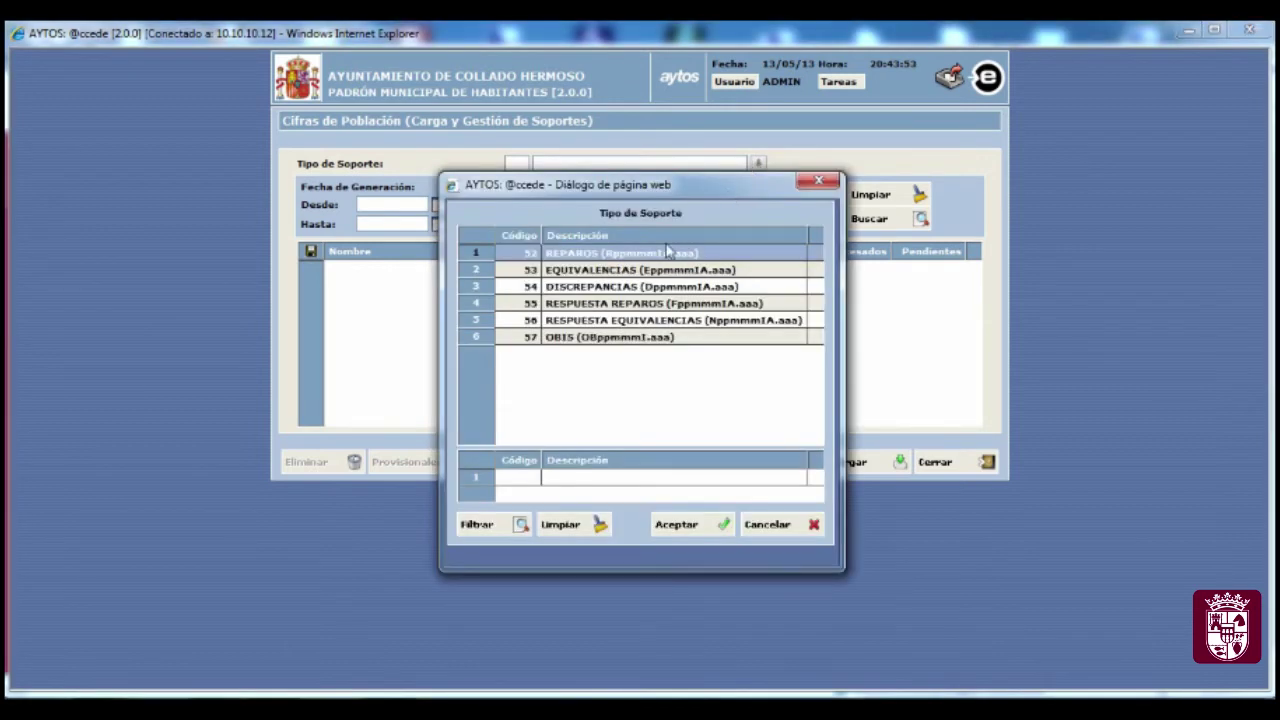
double_click(598, 259)
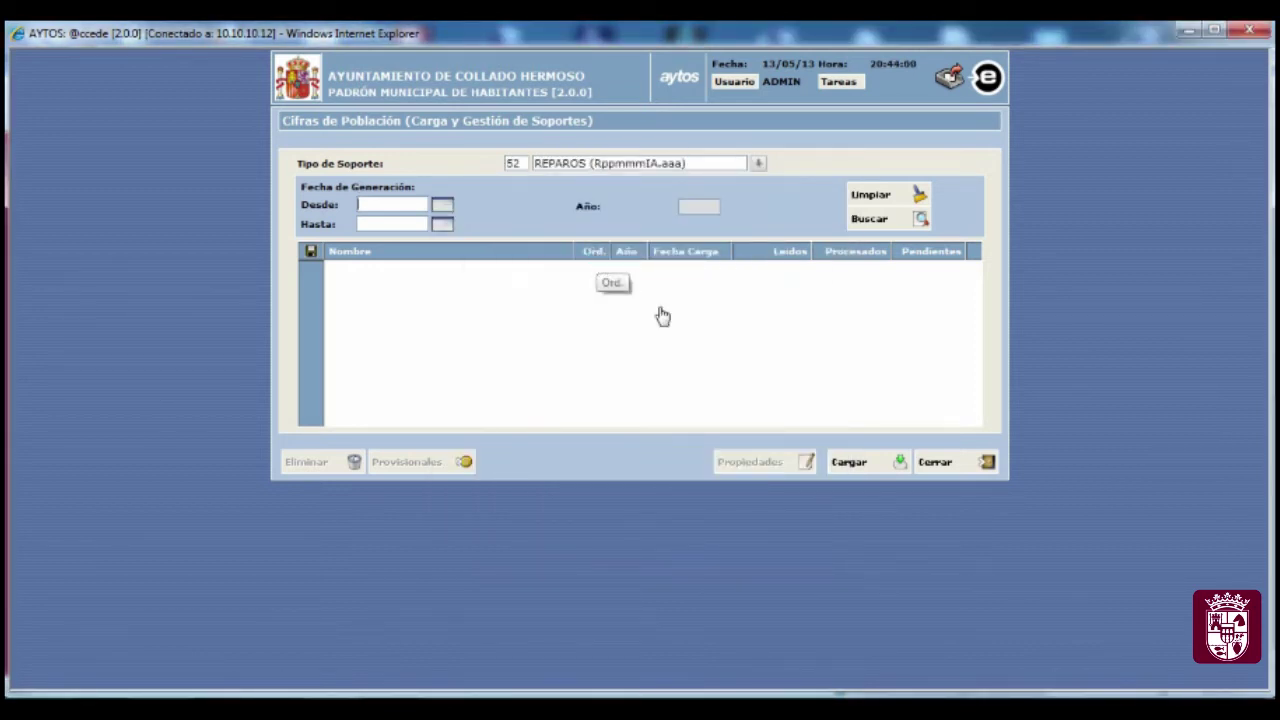
click(858, 466)
click(858, 466)
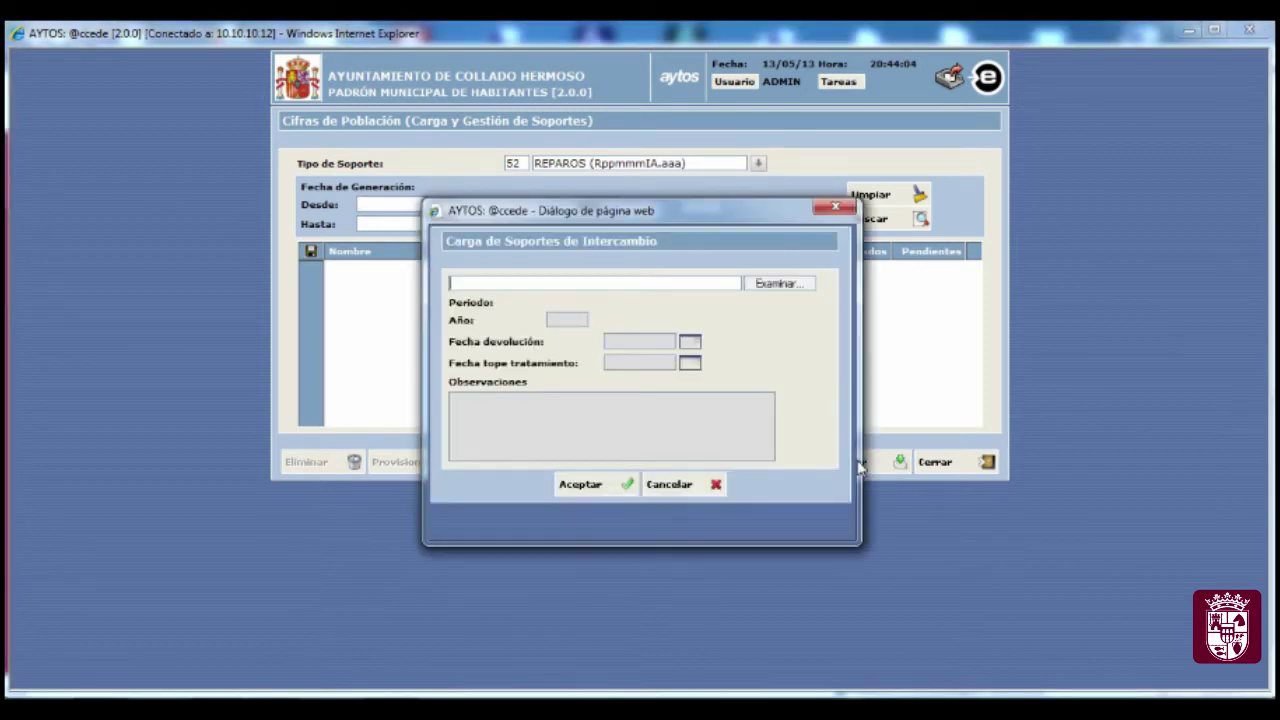
- Load the exchange file C:\AYTOS\RECIBIDOS\R40059IA.013 with the year set to 2013
click(788, 286)
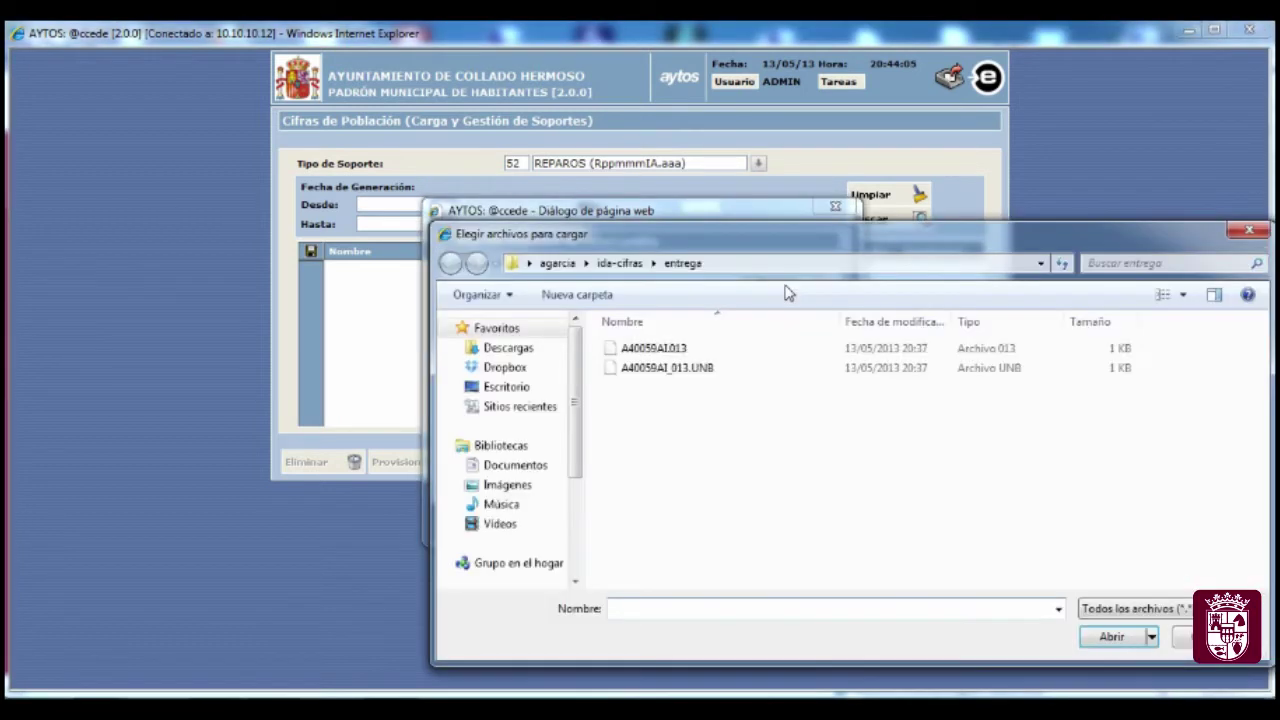
click(557, 263)
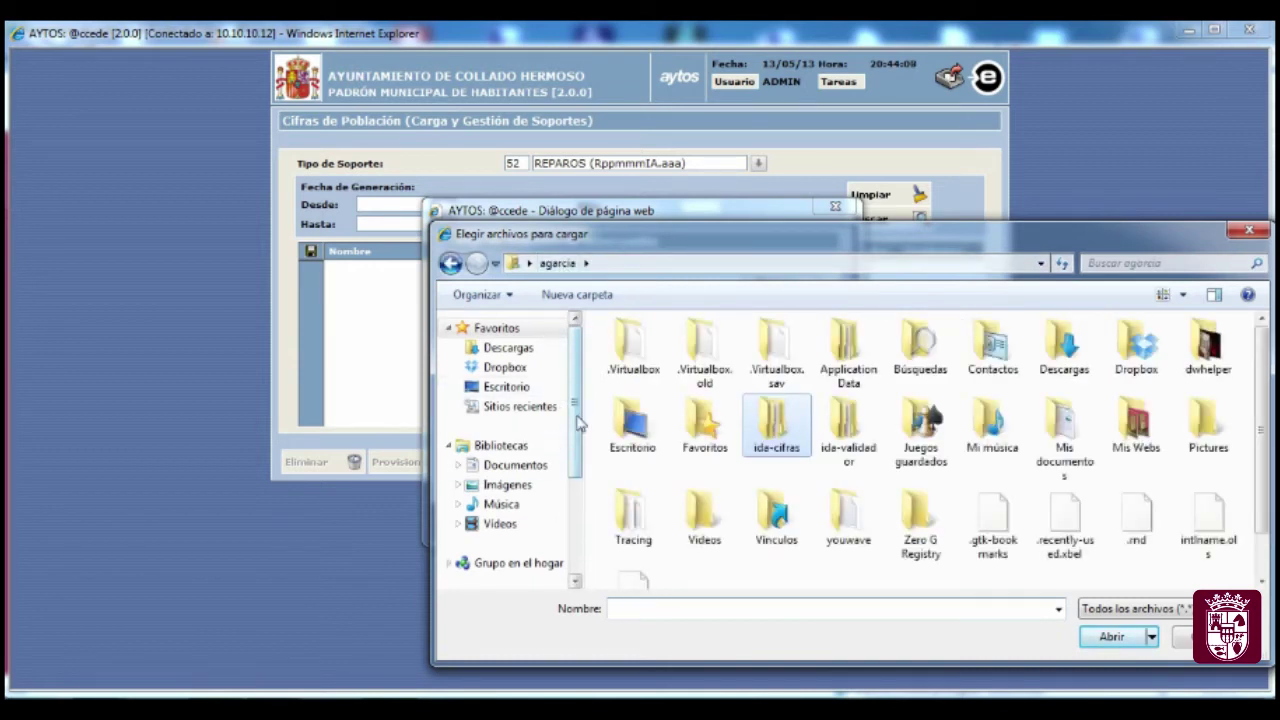
drag(576, 424, 572, 476)
click(522, 516)
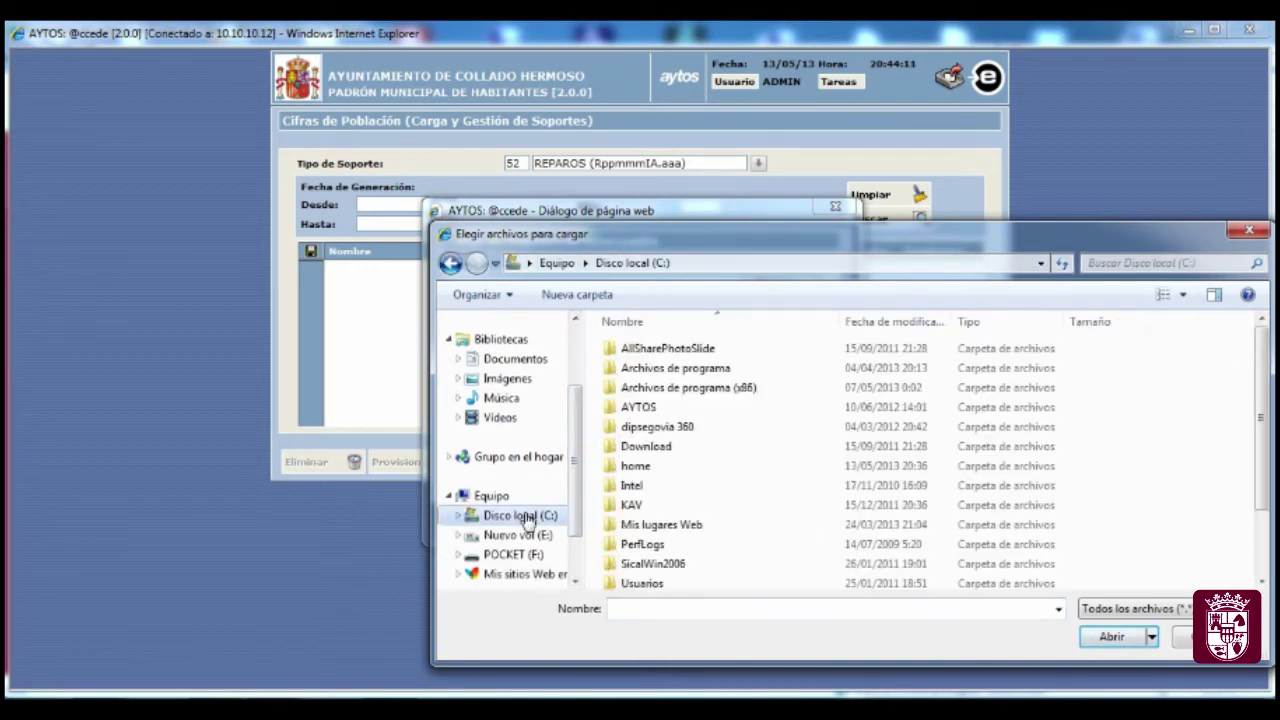
double_click(639, 407)
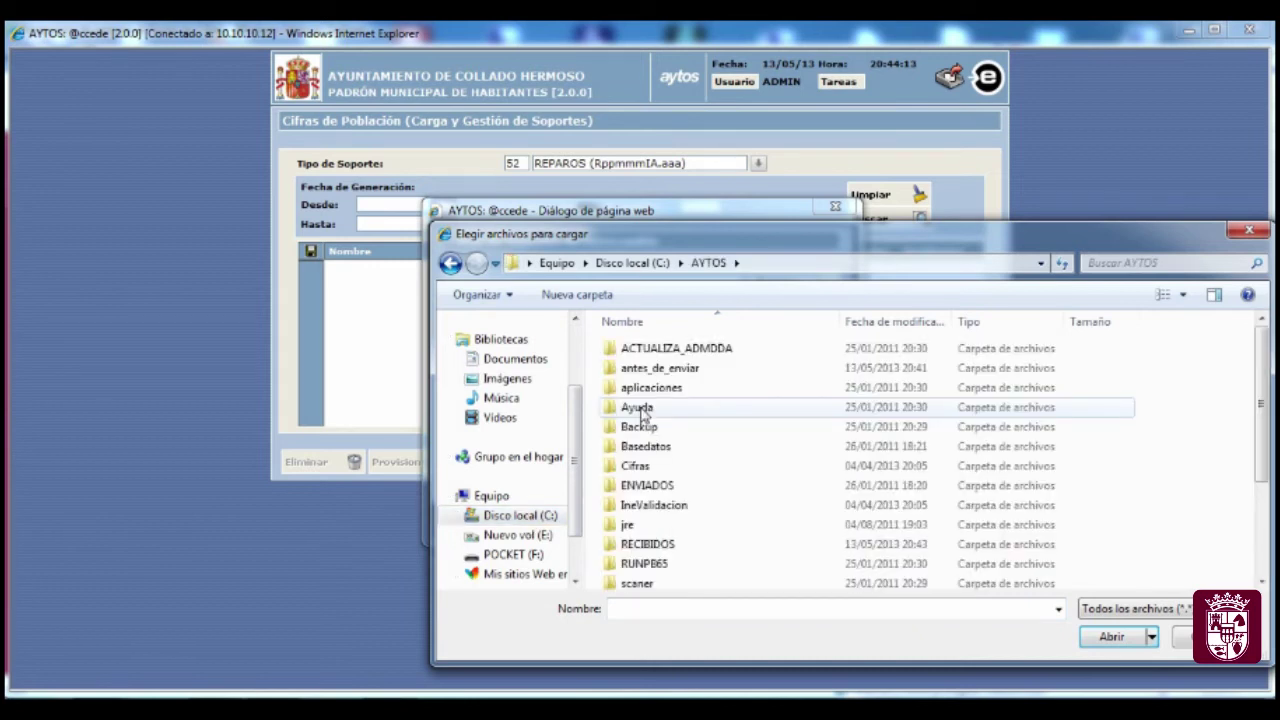
double_click(645, 545)
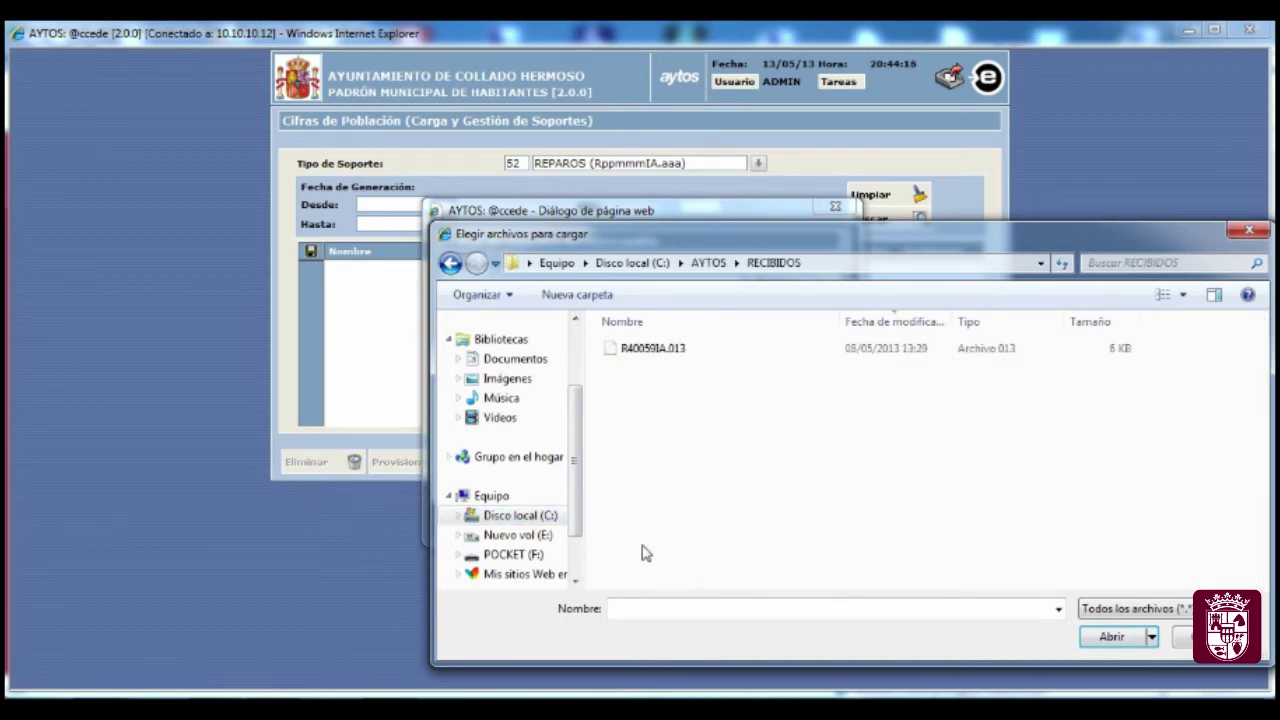
click(662, 352)
click(1120, 637)
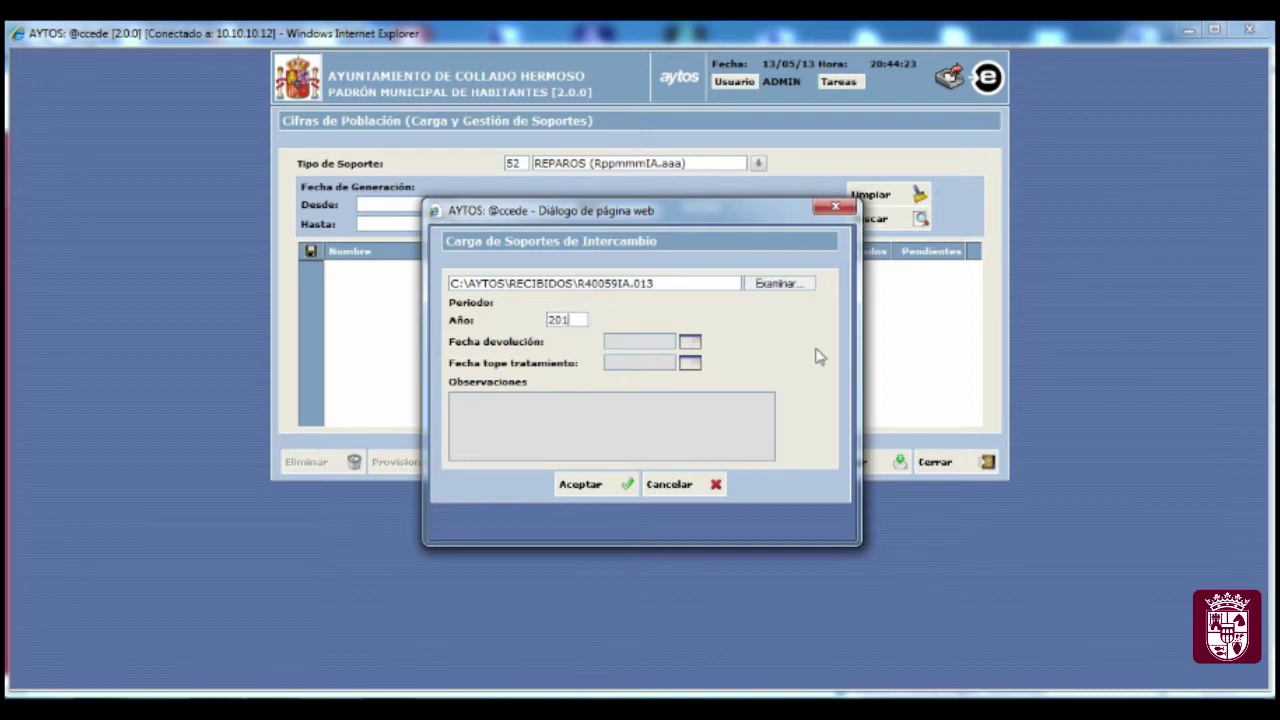
click(589, 489)
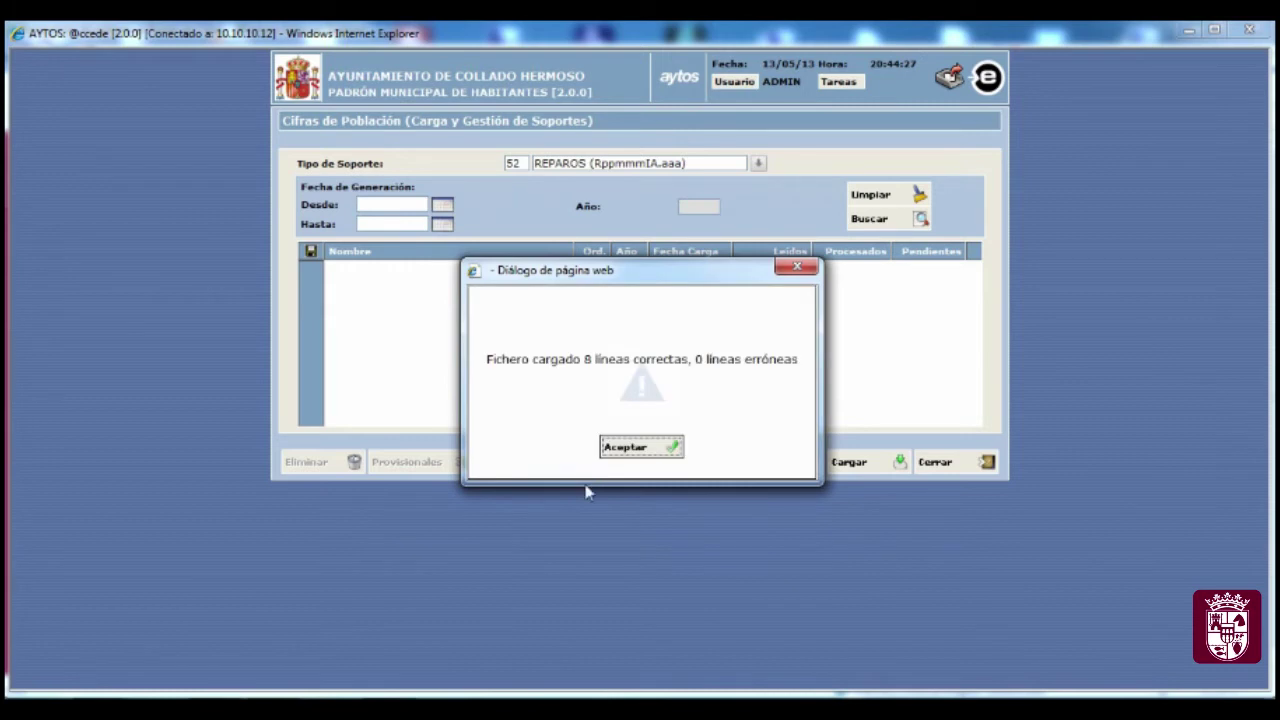
click(643, 448)
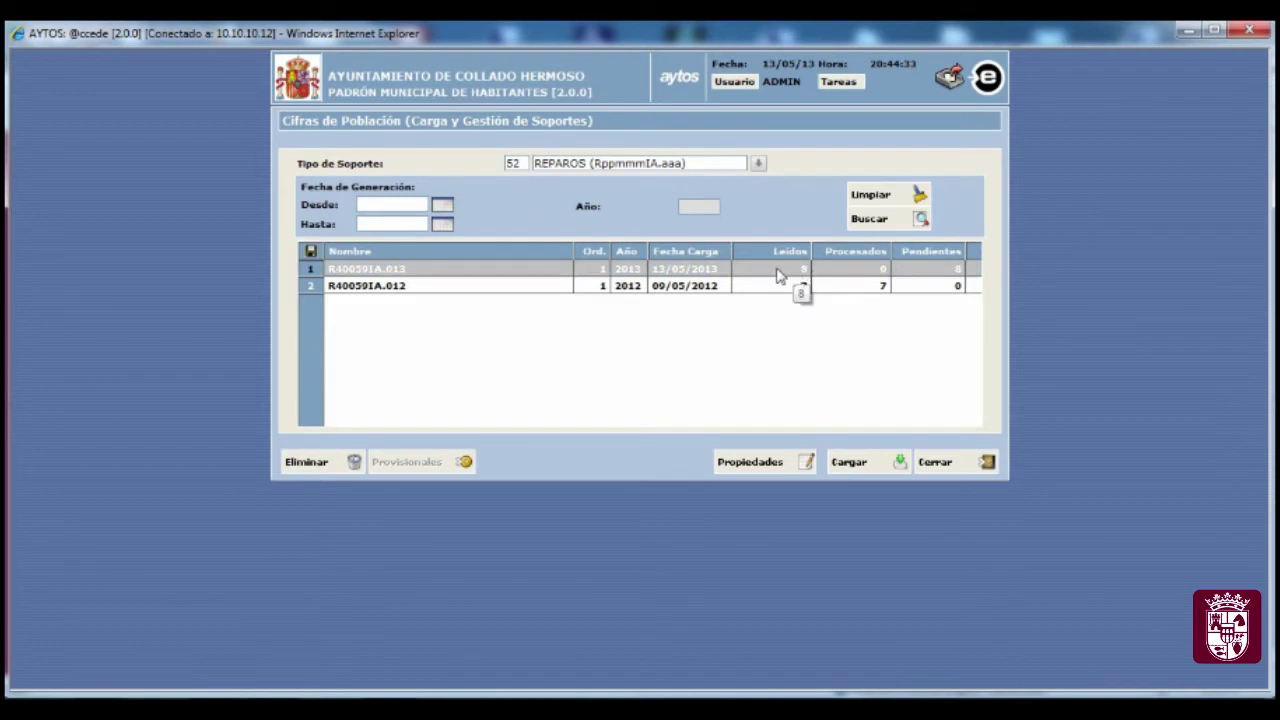
- Open the loaded file R40059IA.013 and register a CINEX allegation for its first record
click(779, 276)
double_click(779, 276)
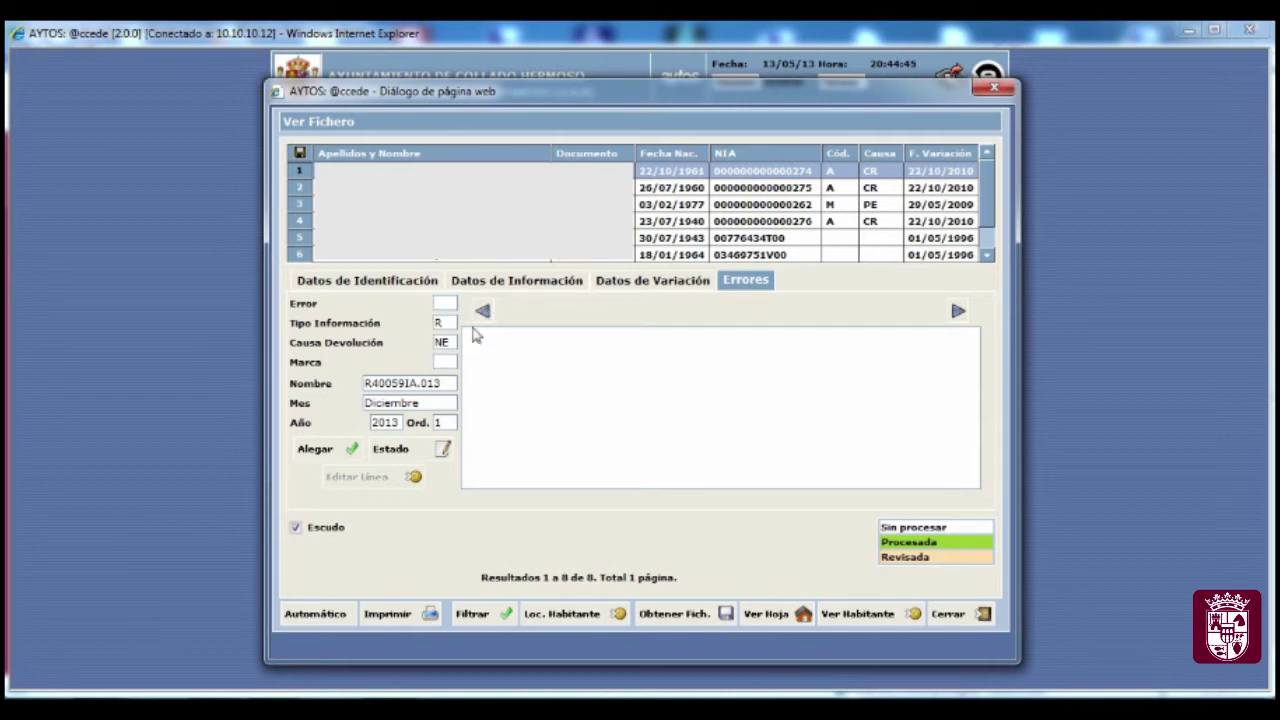
click(330, 450)
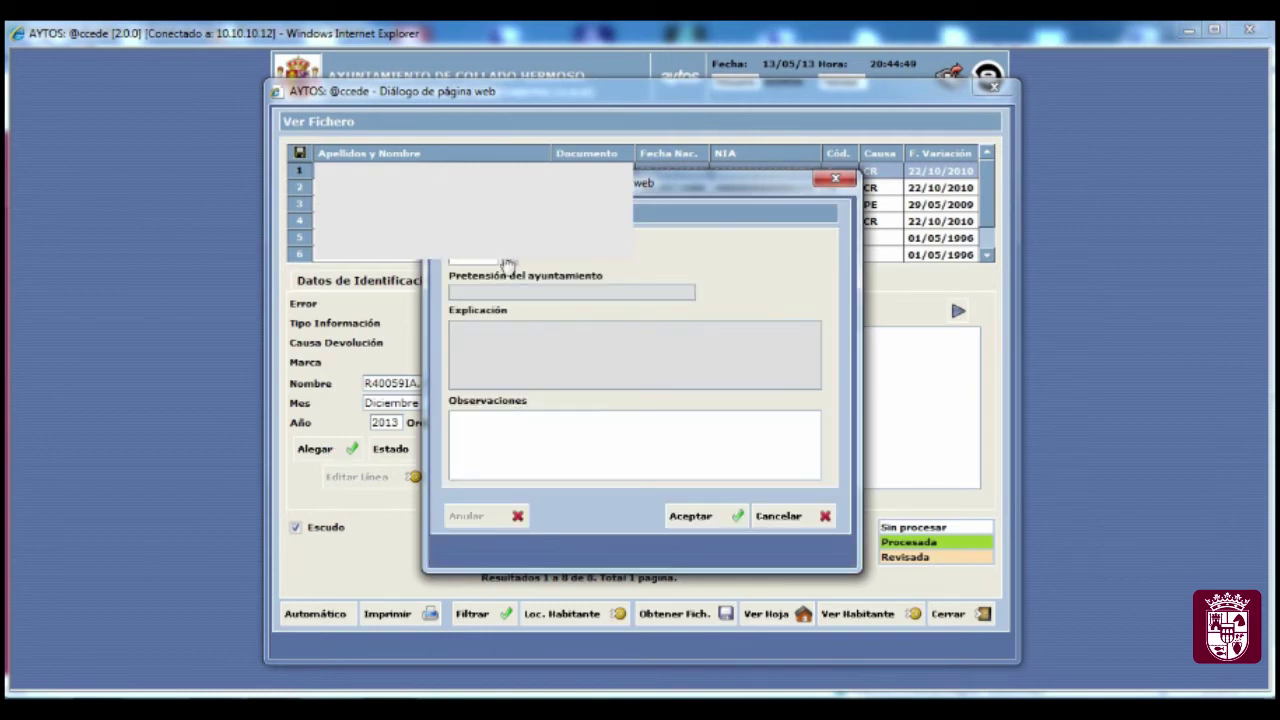
click(508, 260)
double_click(522, 265)
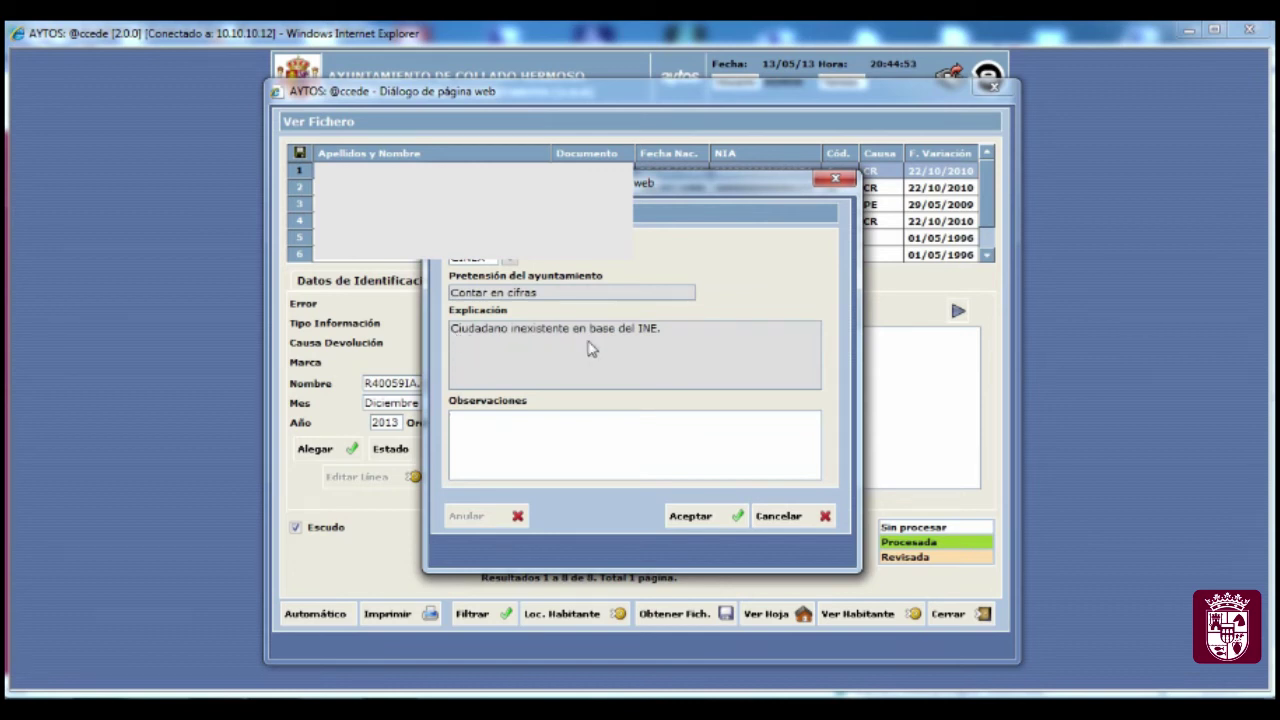
click(703, 522)
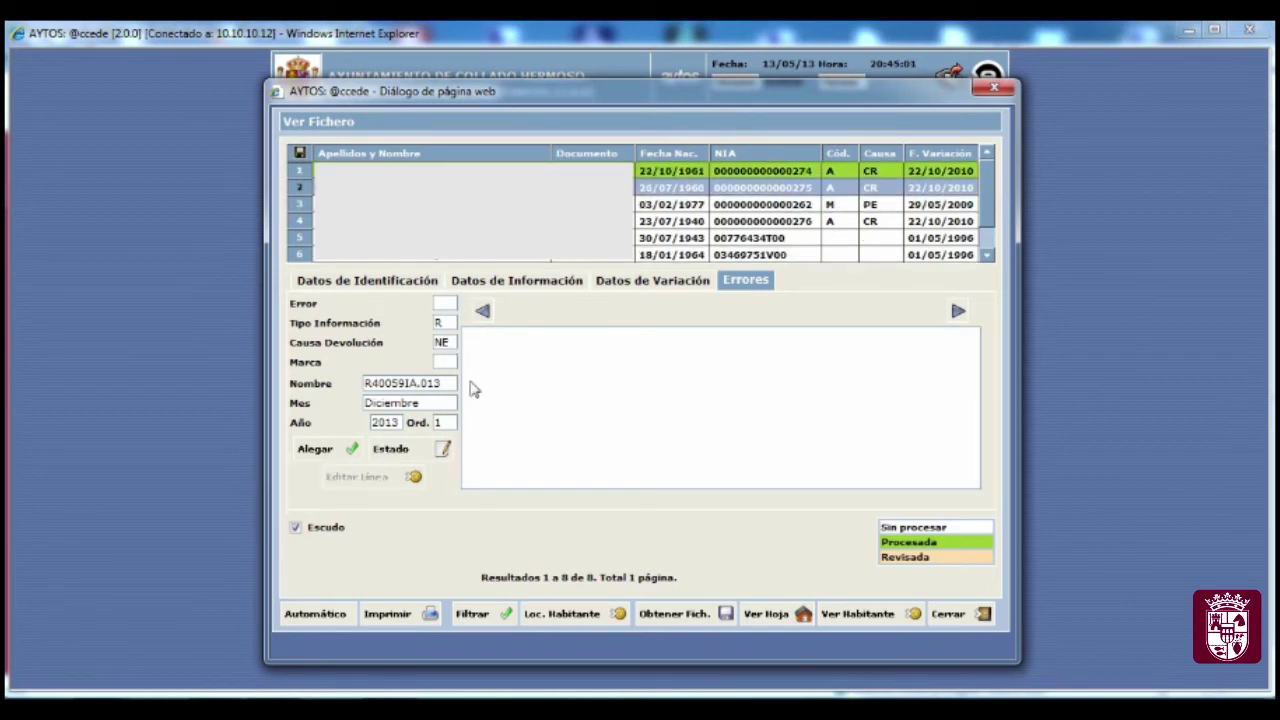
- Register a CINEX allegation for the second record of the file
click(318, 455)
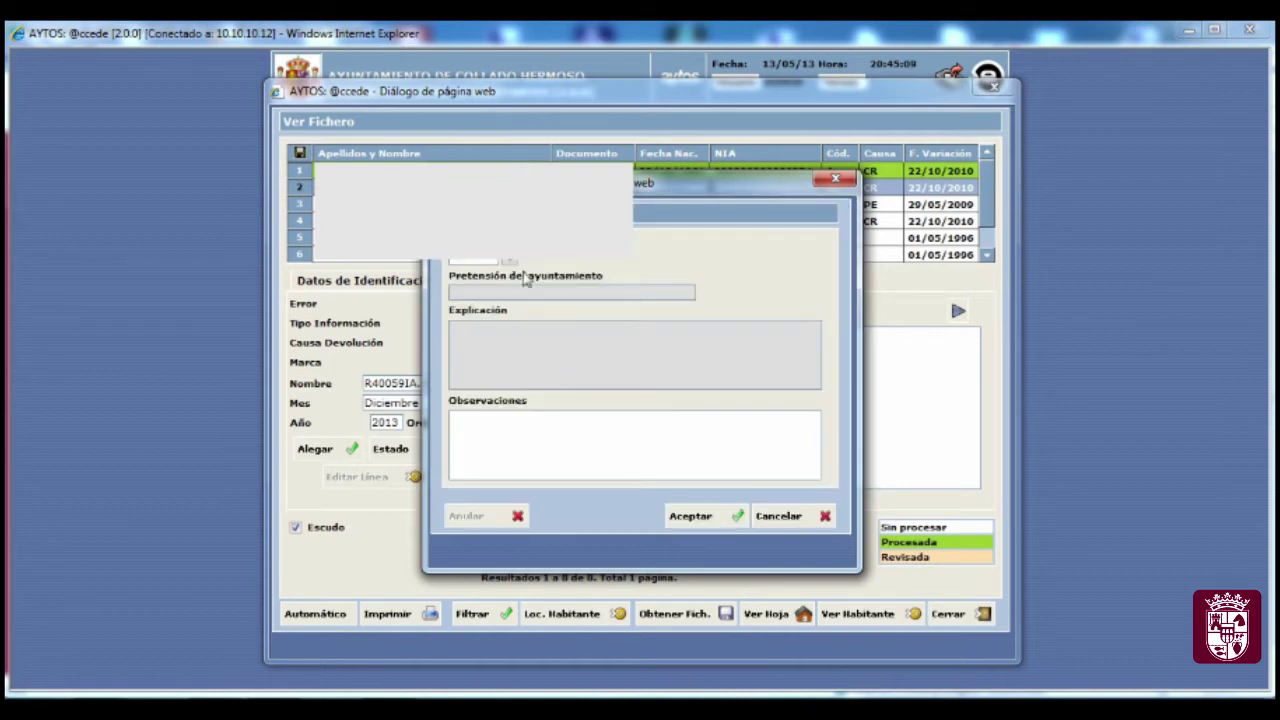
click(510, 259)
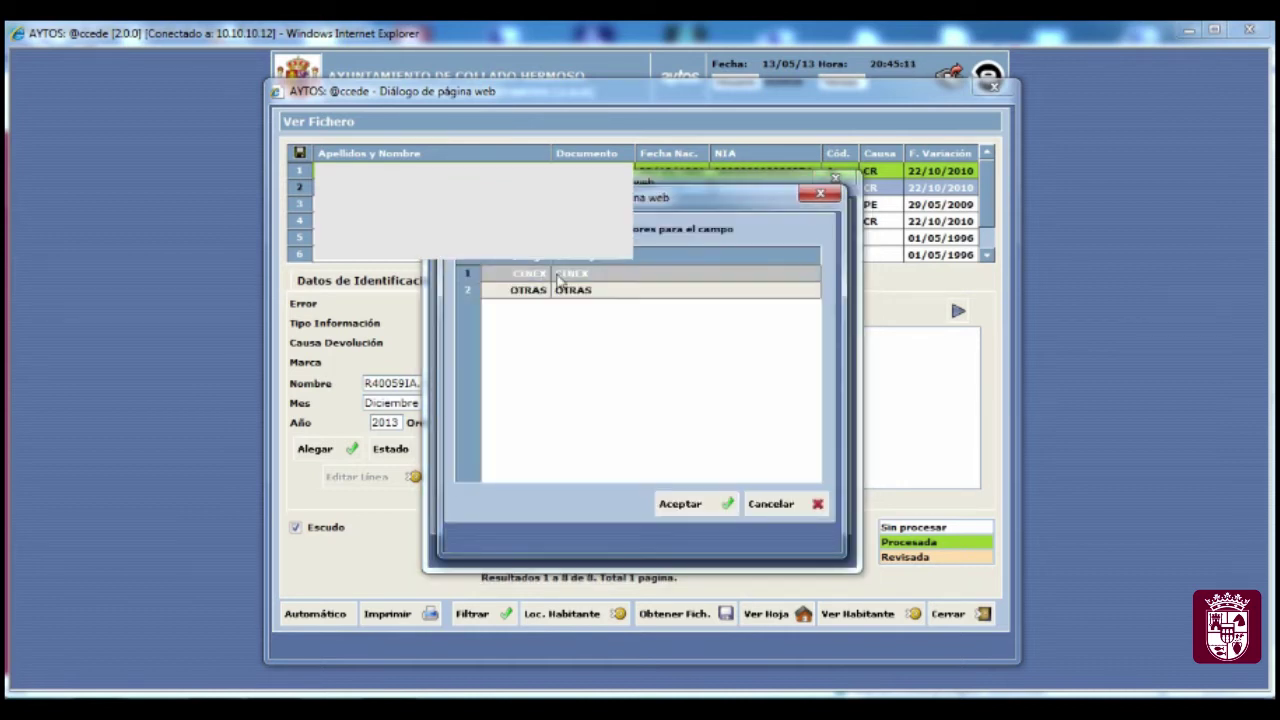
click(558, 280)
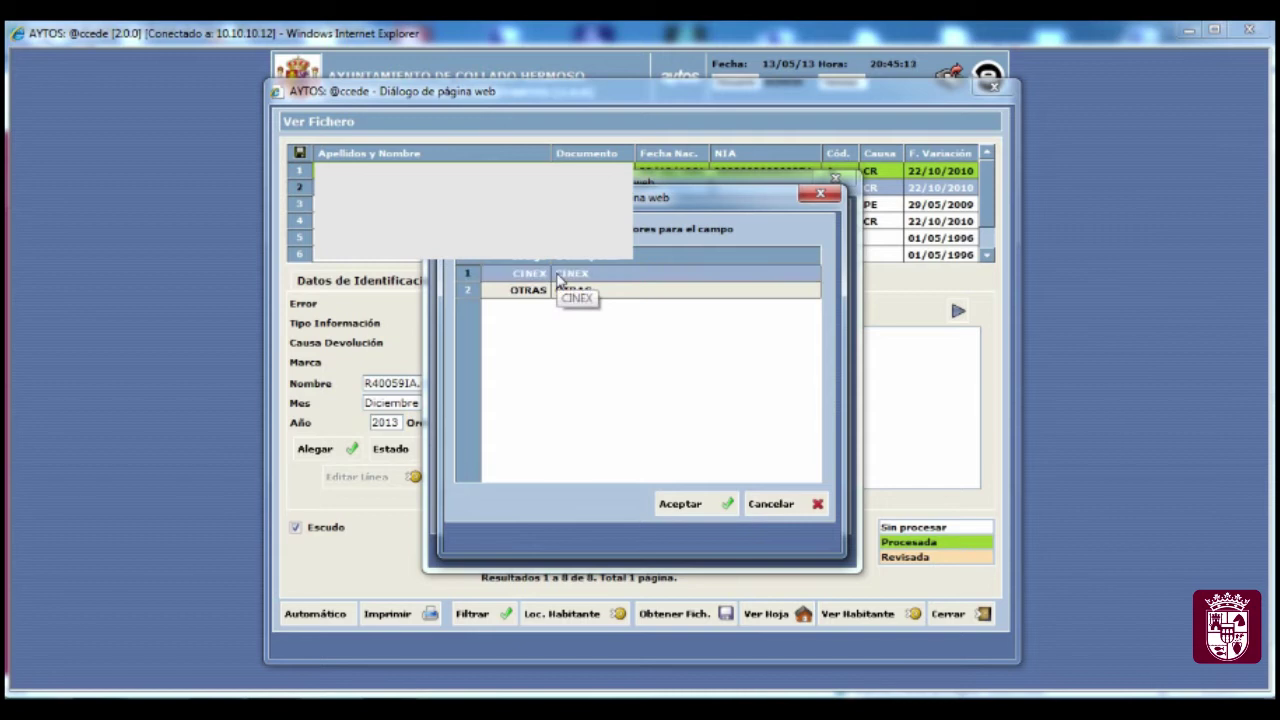
double_click(577, 280)
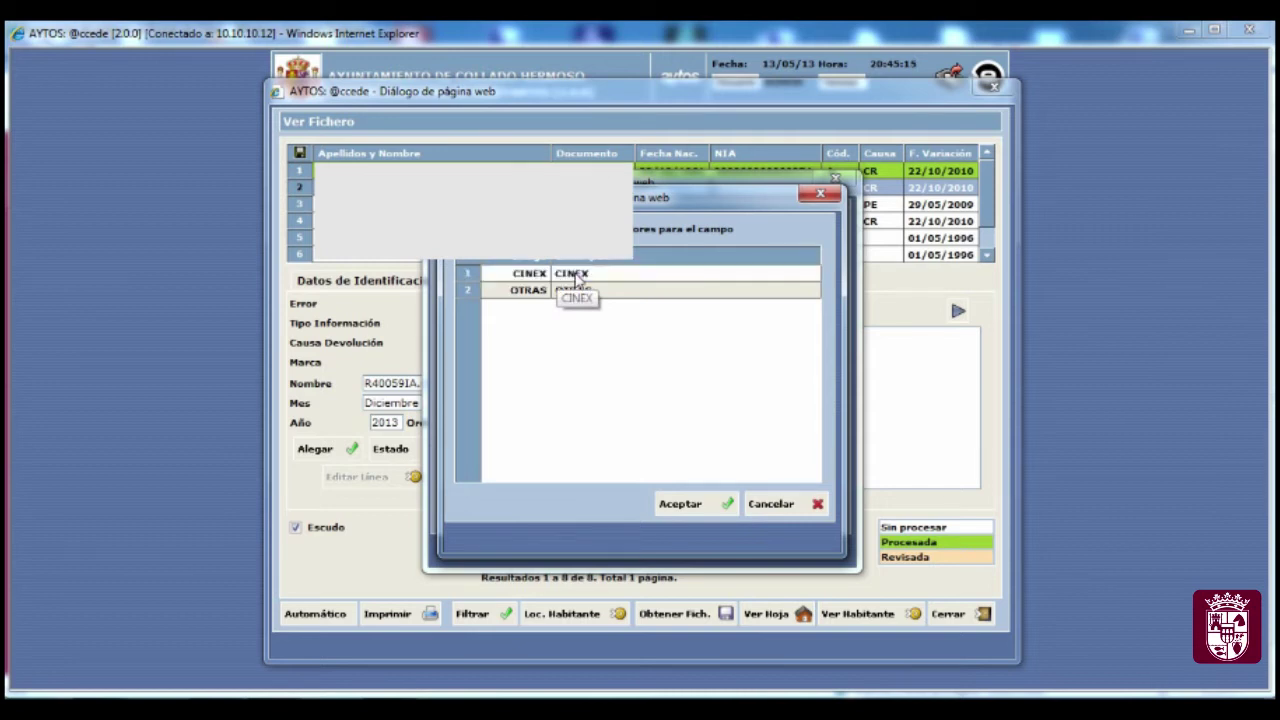
click(691, 516)
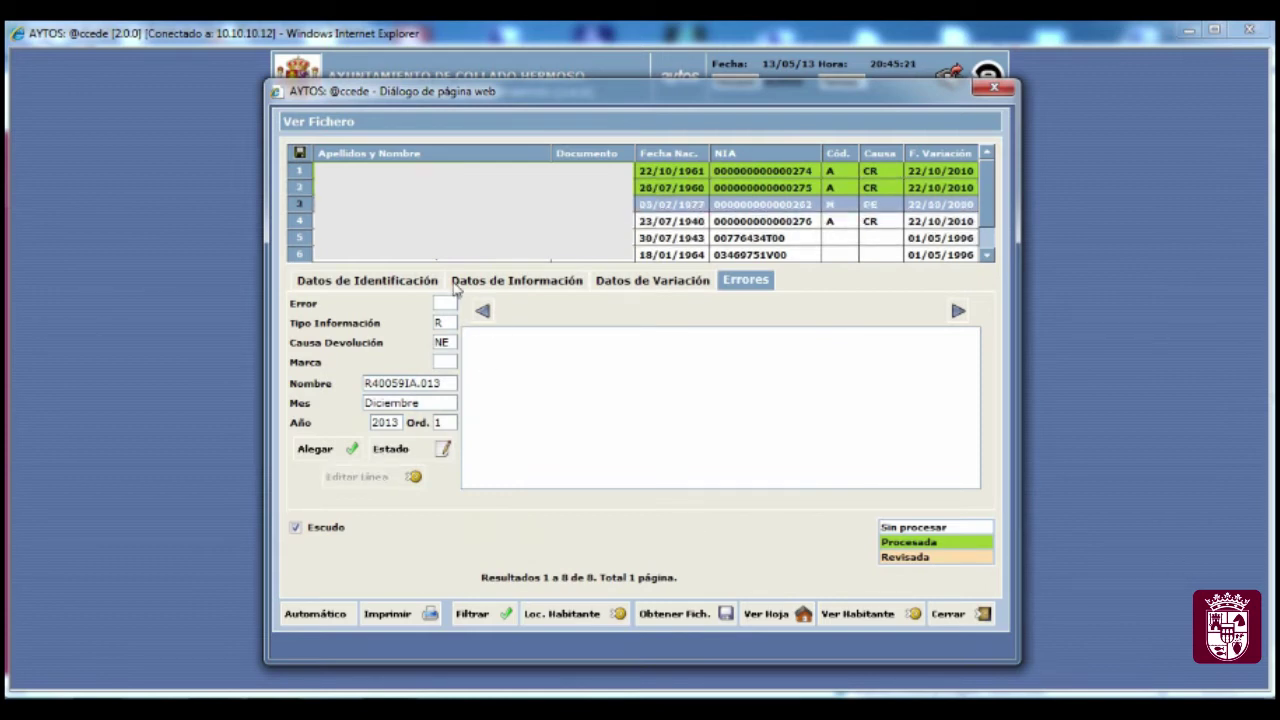
- Register a CINEX allegation for the third record of the file
click(337, 456)
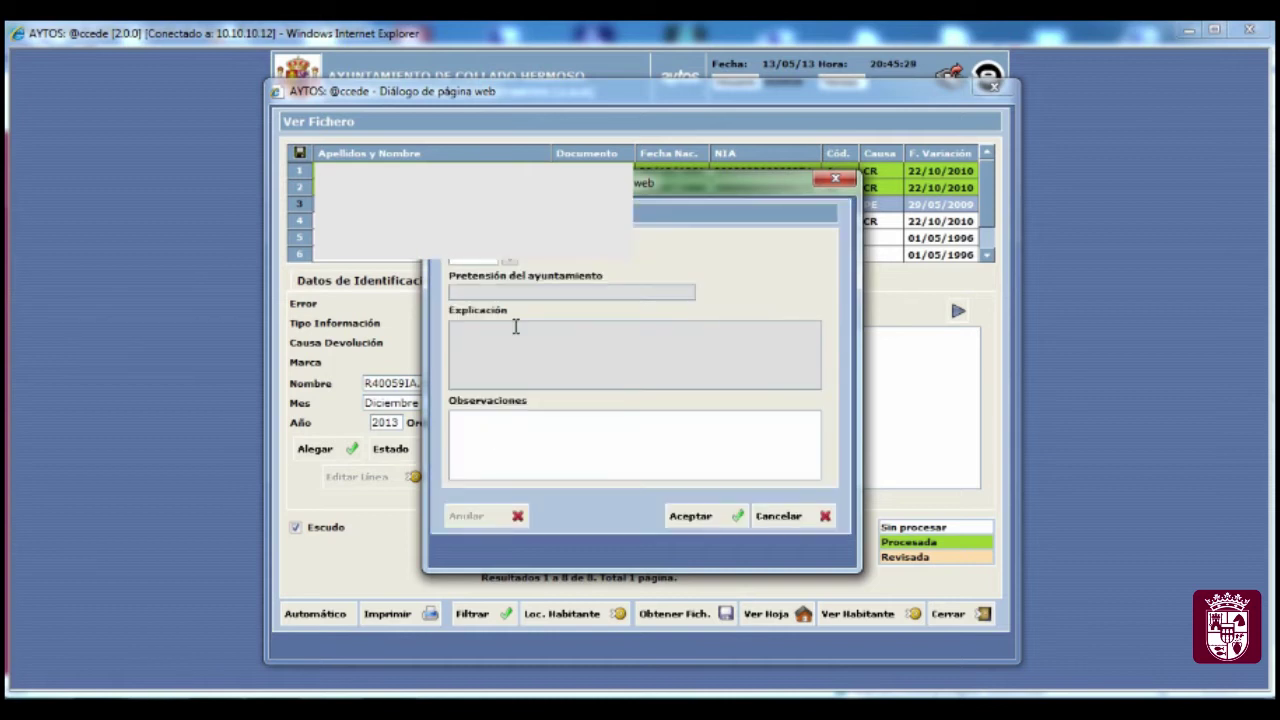
click(510, 262)
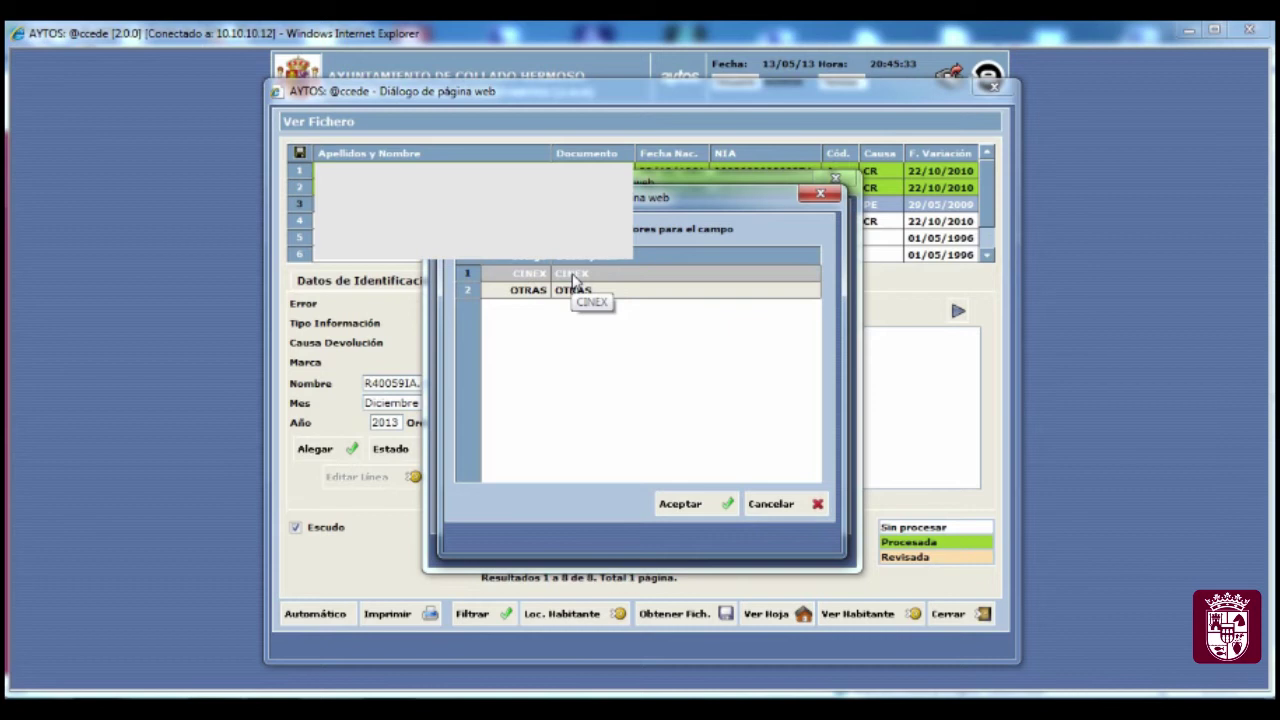
click(574, 274)
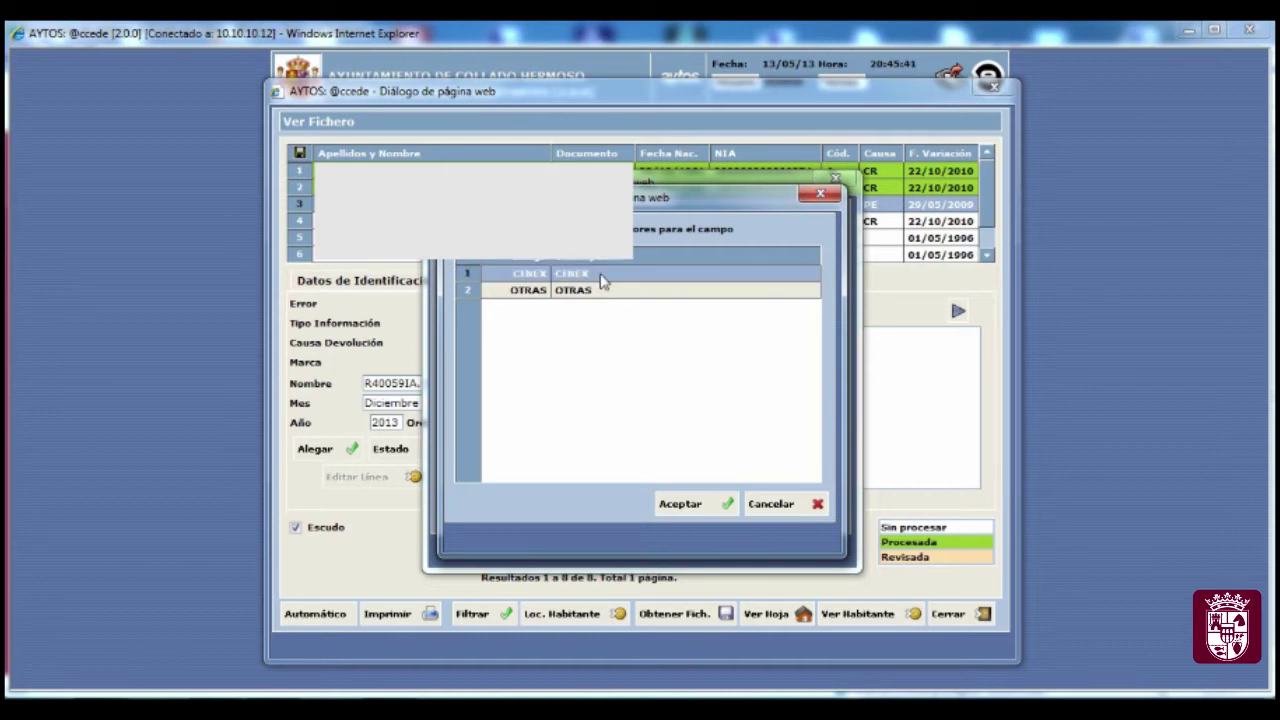
double_click(601, 282)
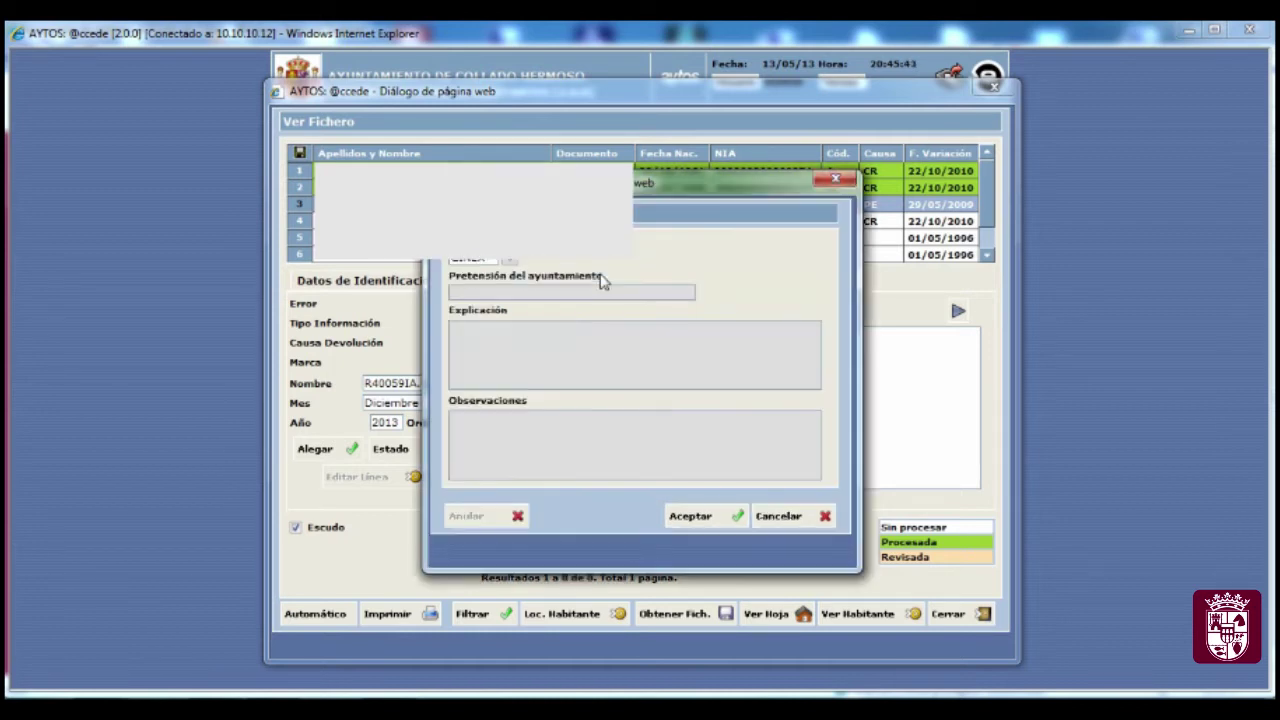
click(692, 518)
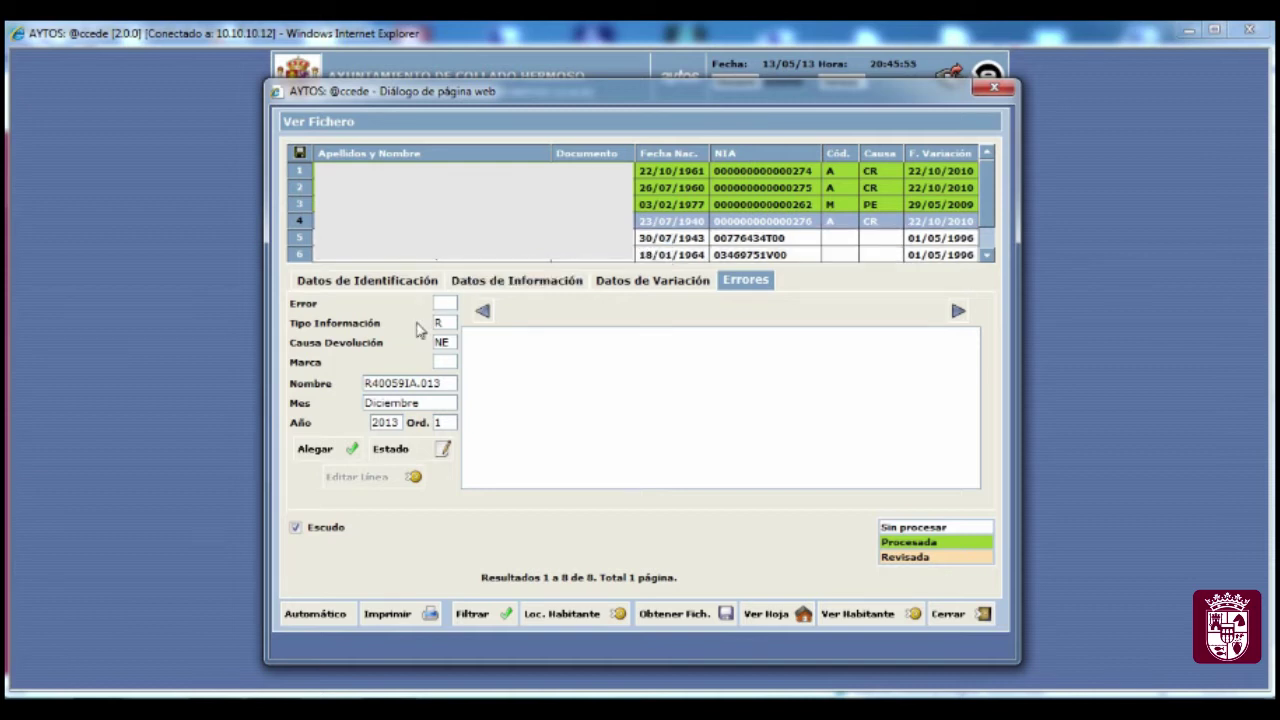
- Register a CINEX allegation for the fourth record of the file
click(318, 448)
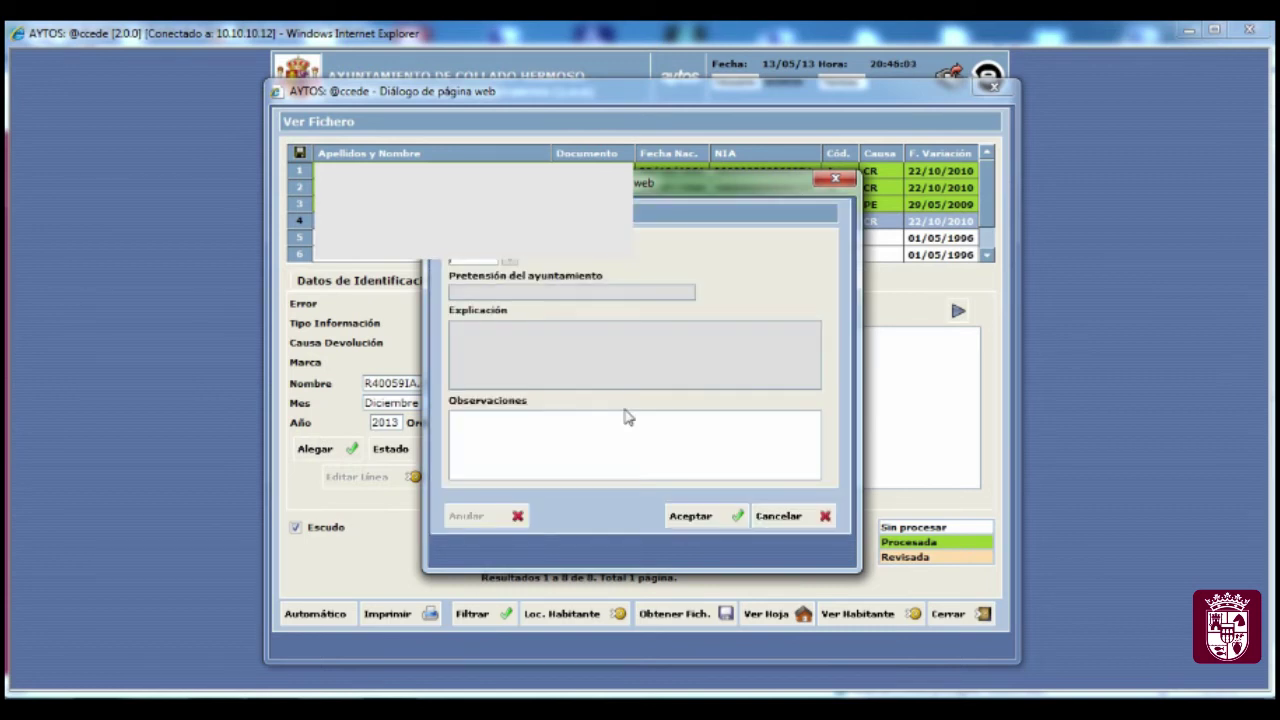
click(508, 261)
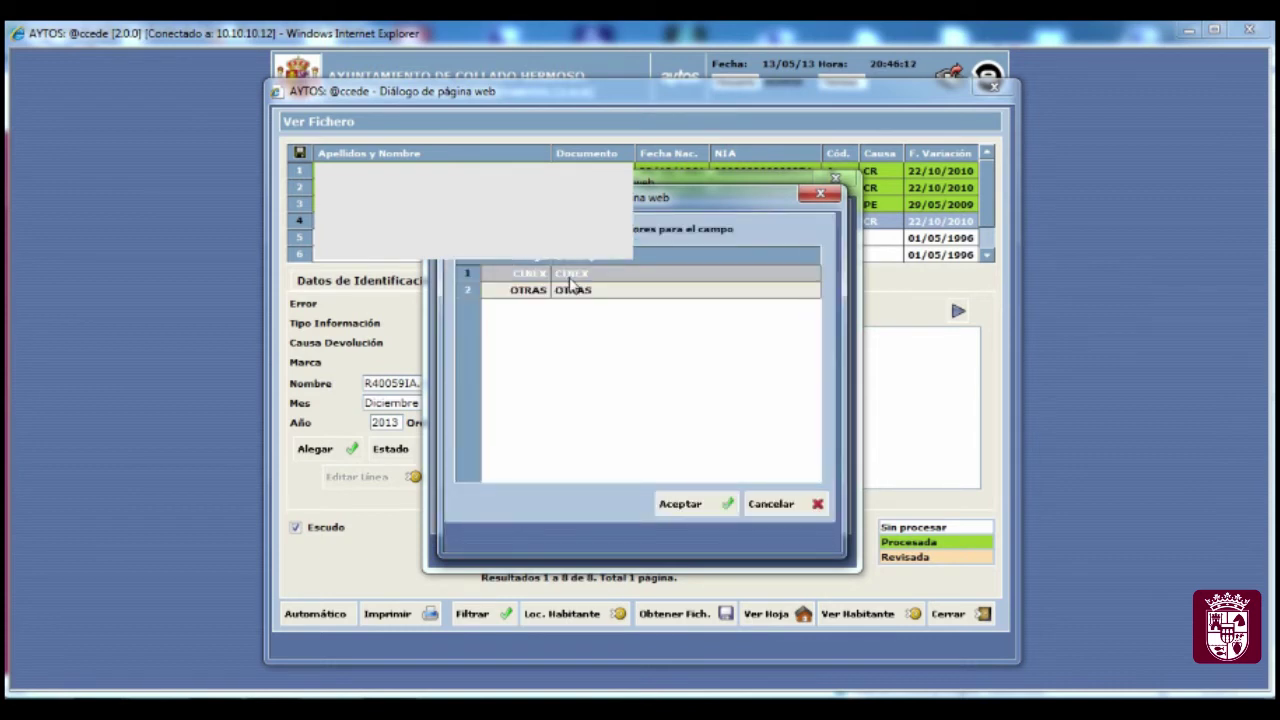
double_click(573, 279)
click(672, 515)
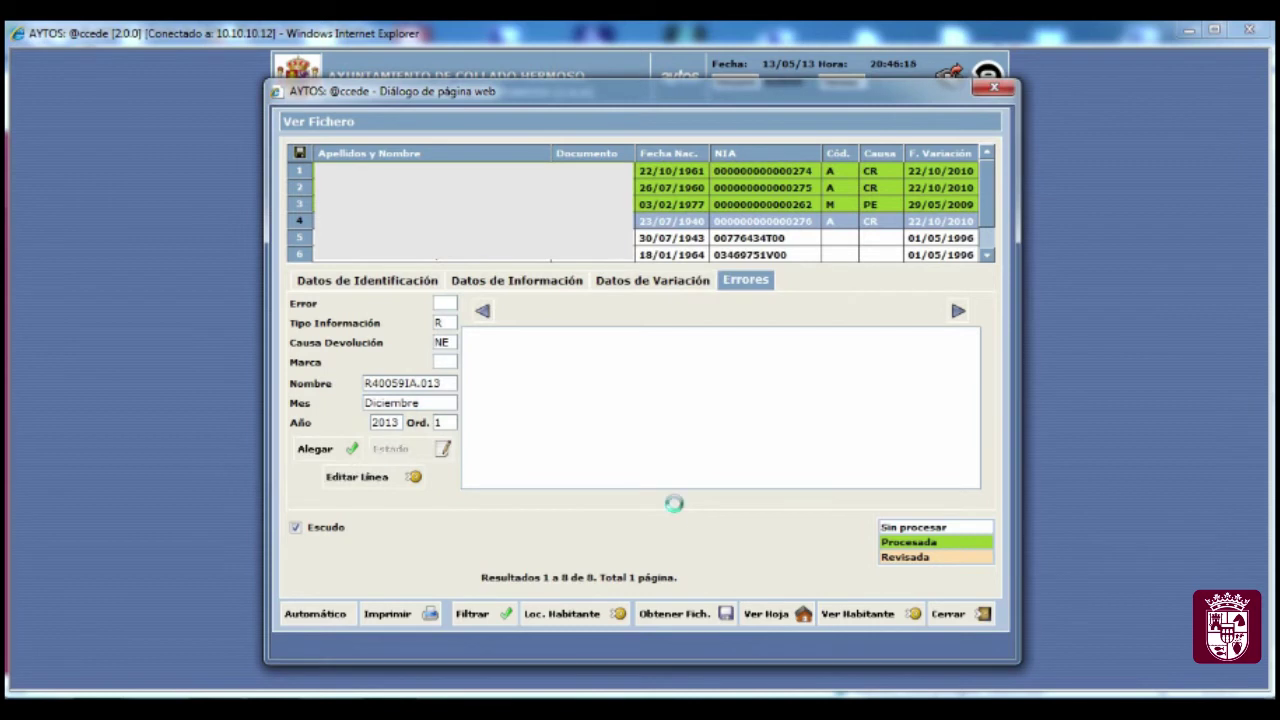
- Read the fifth record's error and check the DEFUNCIÓN operation and its statistics submission settings in the inhabitant's data
click(670, 238)
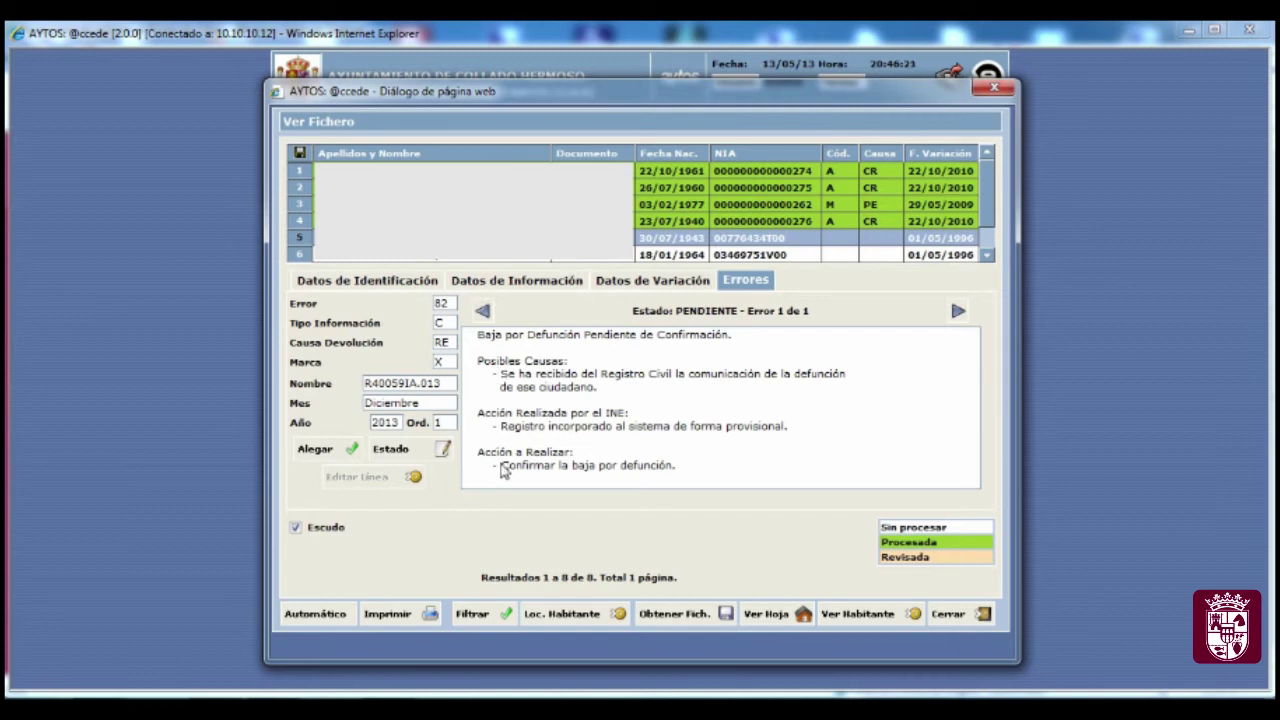
drag(502, 468, 662, 463)
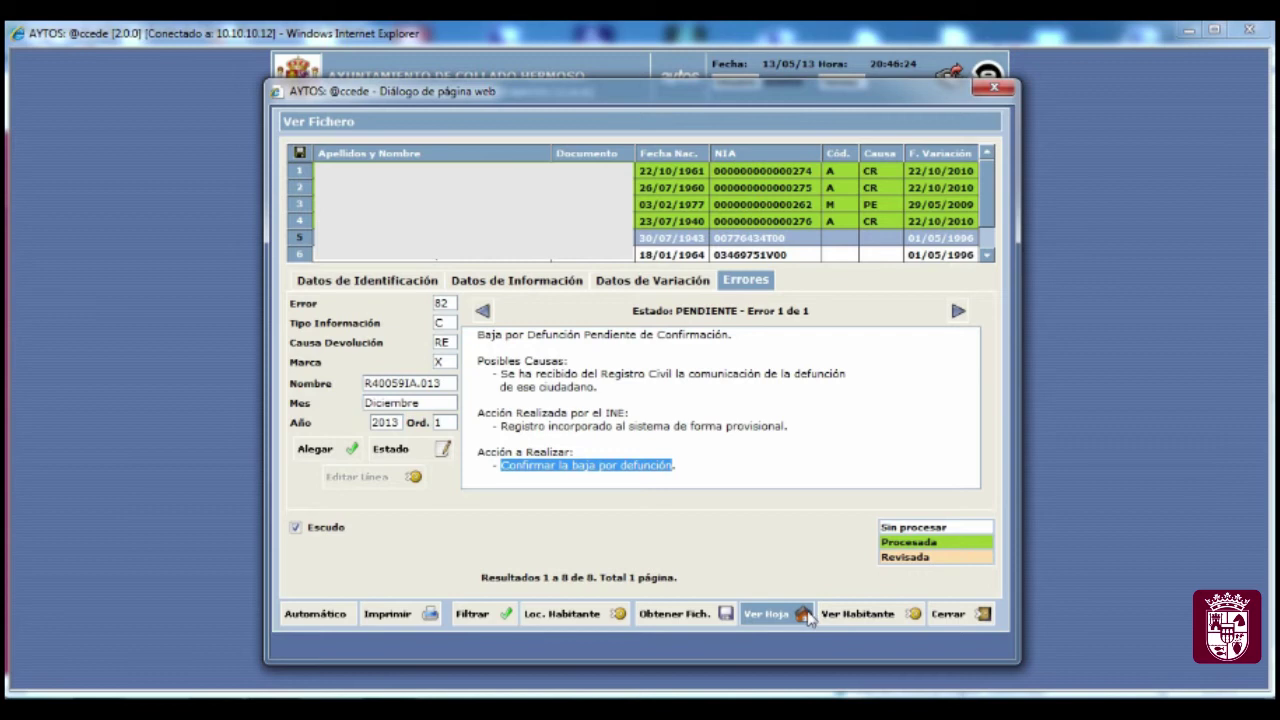
click(838, 620)
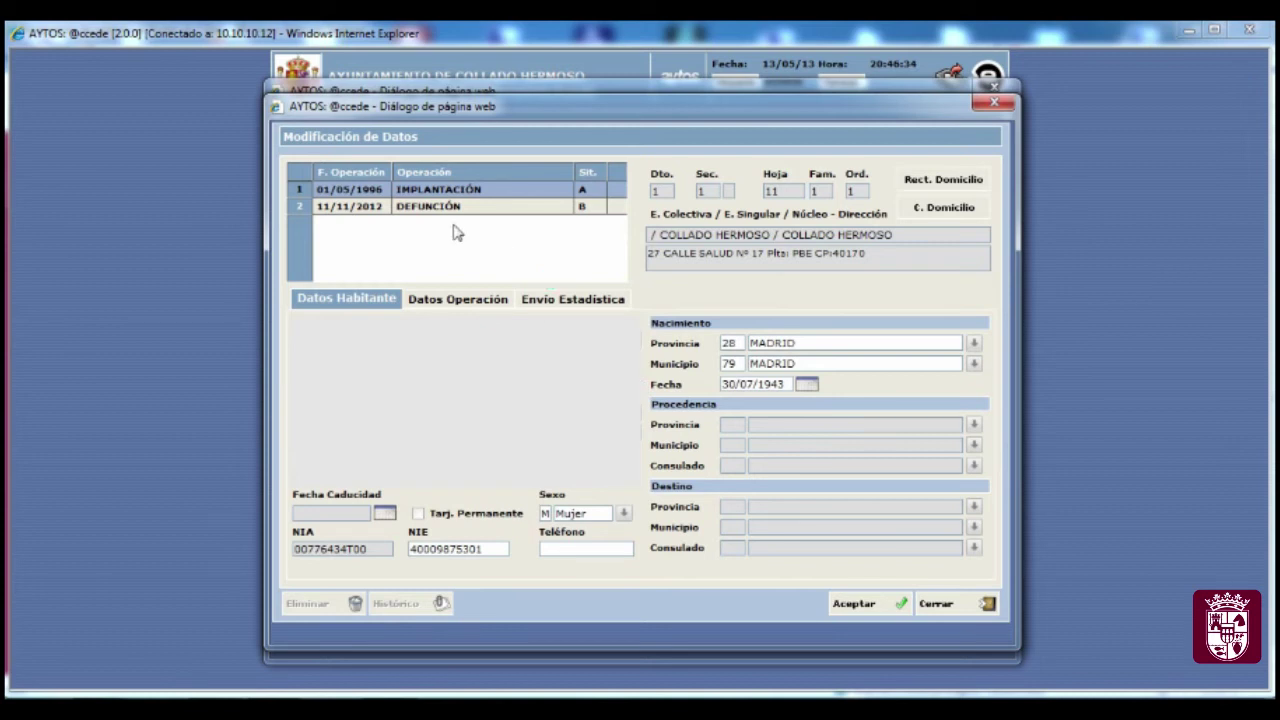
click(360, 208)
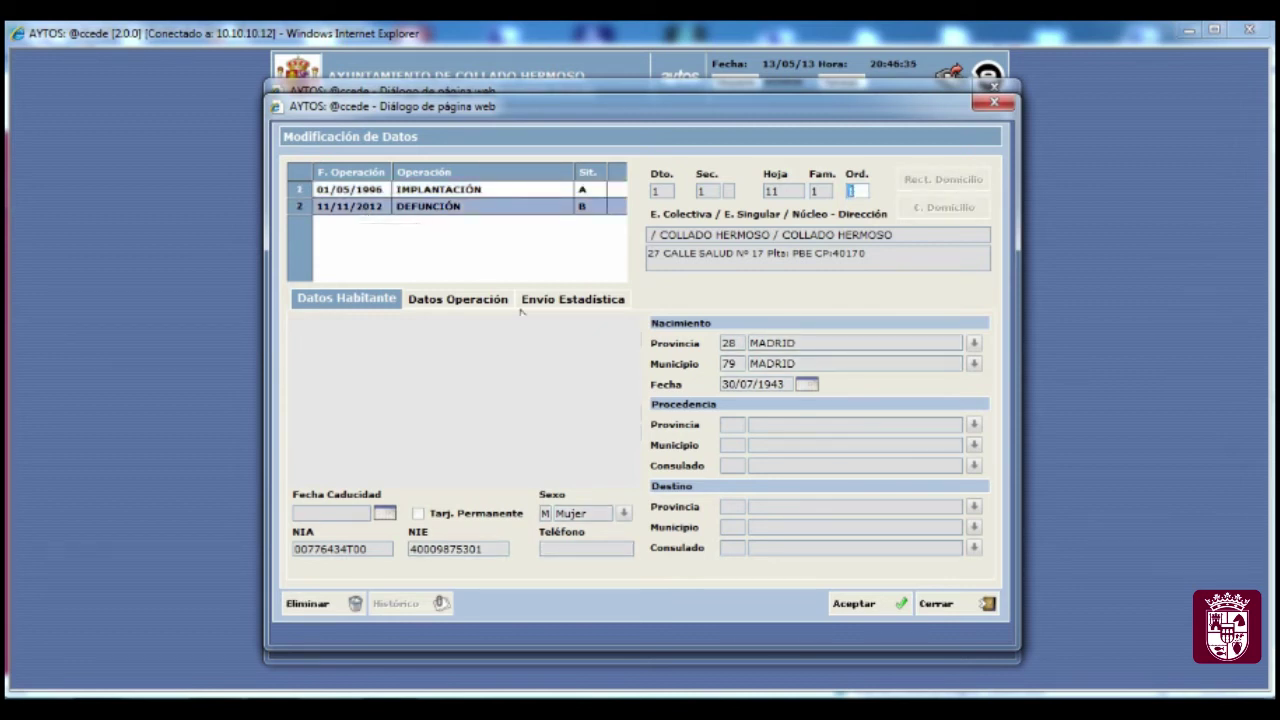
click(557, 302)
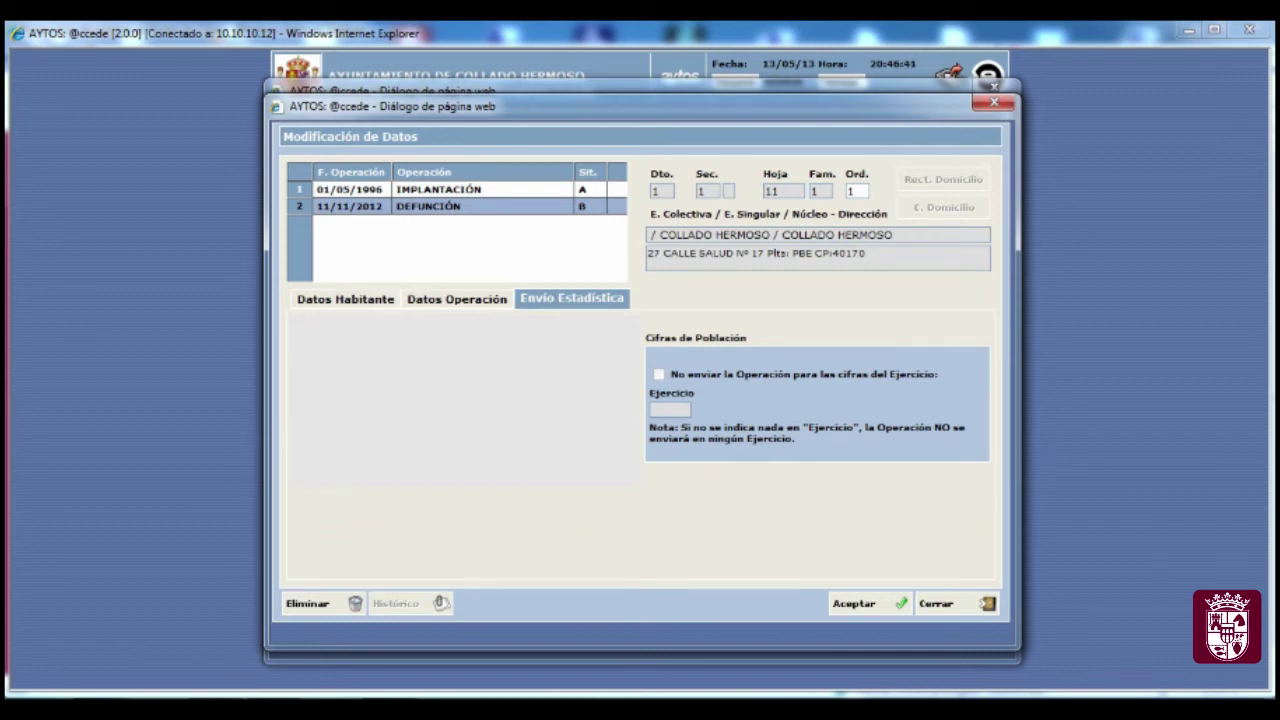
click(850, 604)
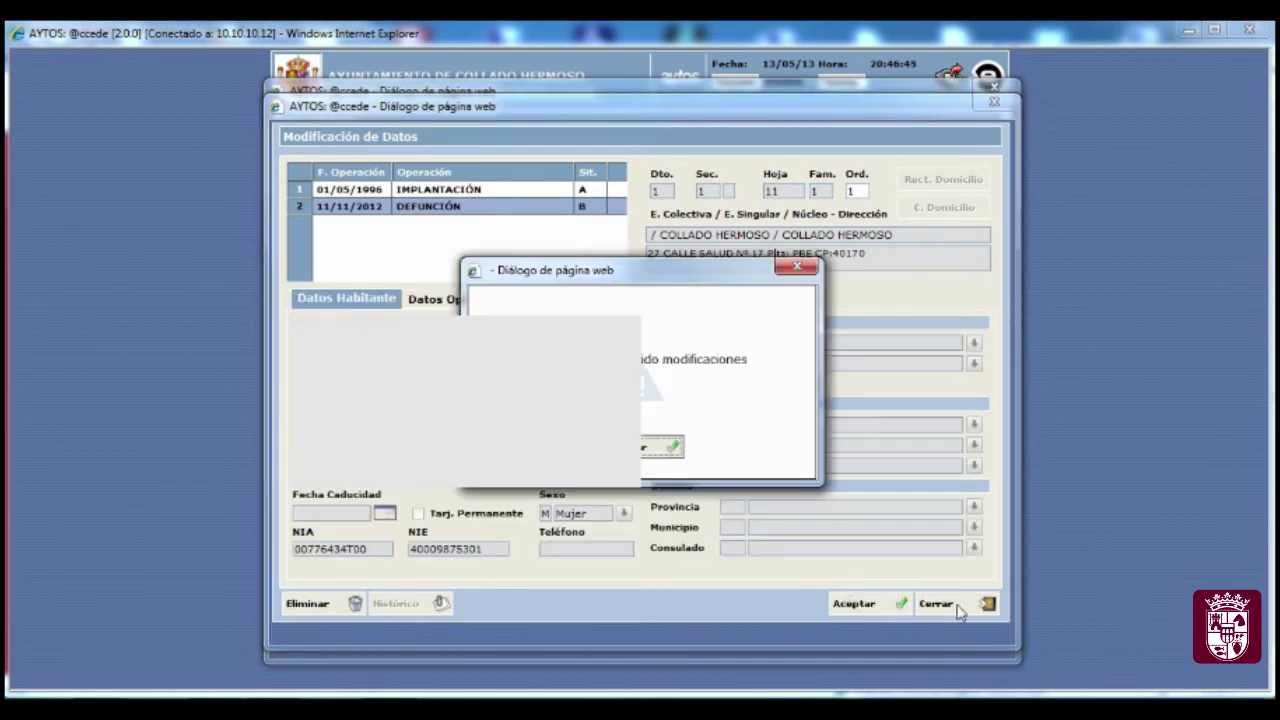
click(660, 450)
click(945, 604)
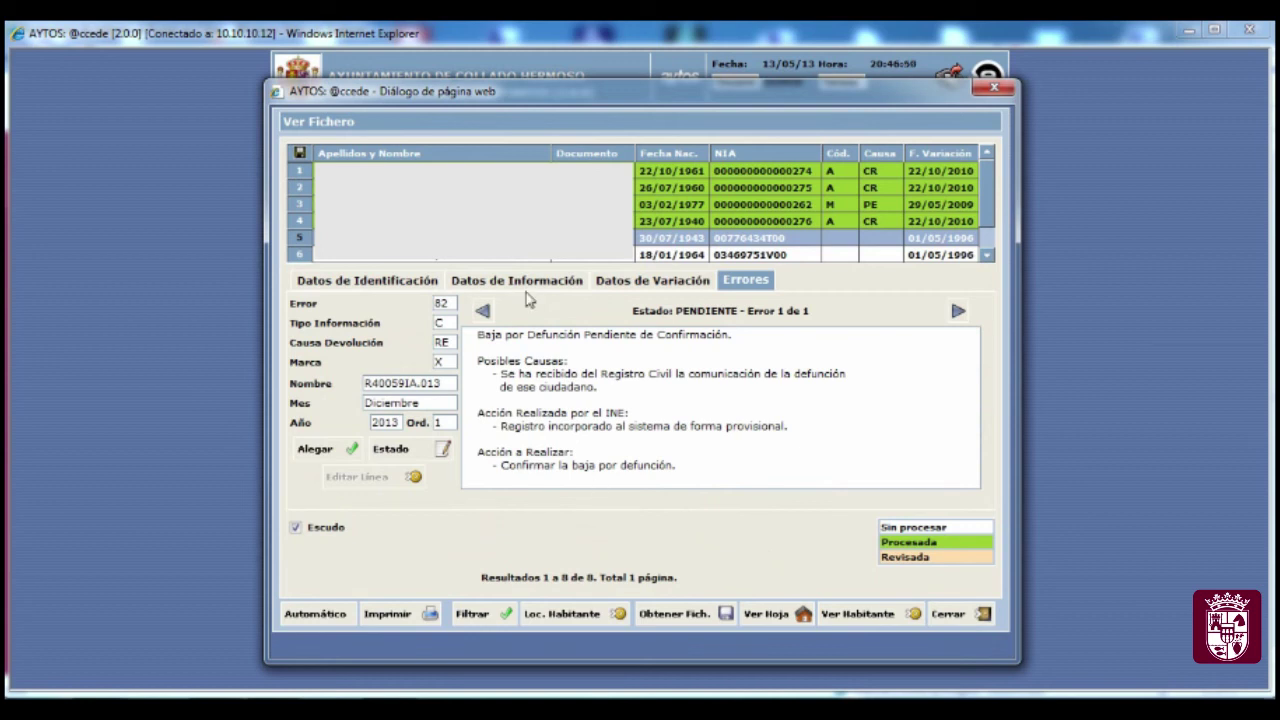
- Change the status of the fifth record to reviewed
click(444, 452)
click(543, 428)
click(591, 485)
- Register a CINEX allegation for the sixth record of the file
click(521, 256)
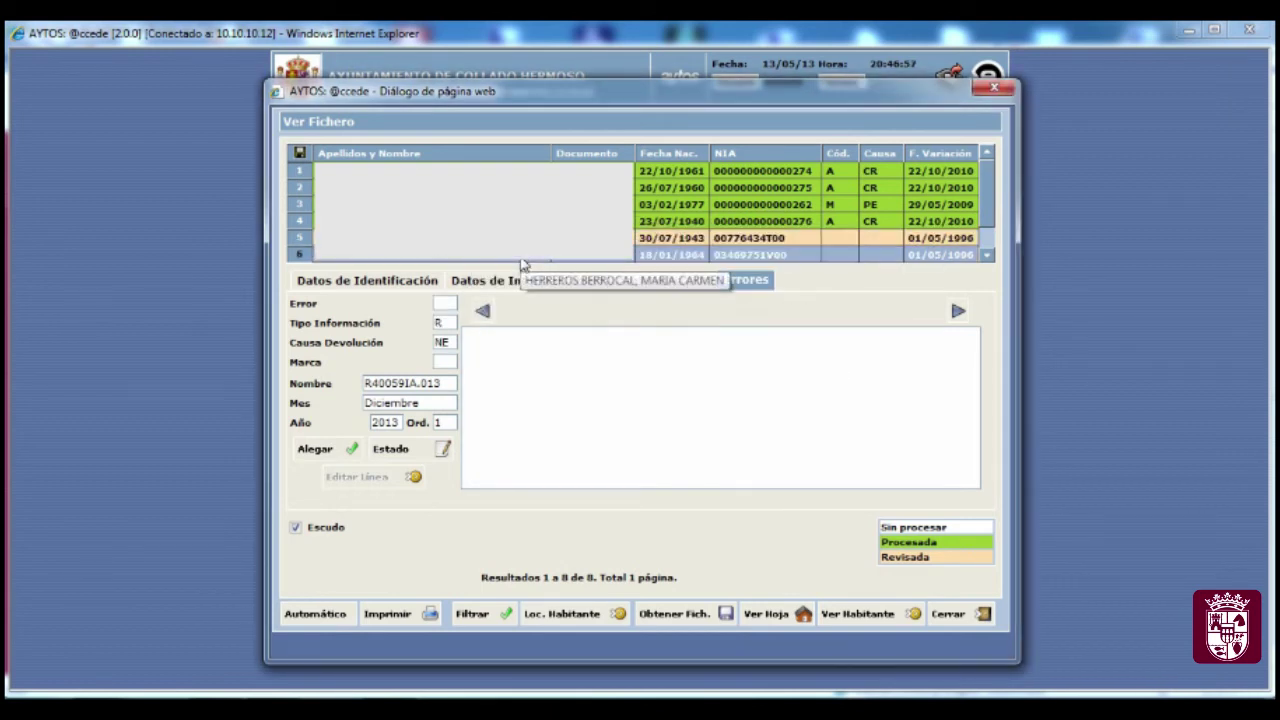
click(318, 448)
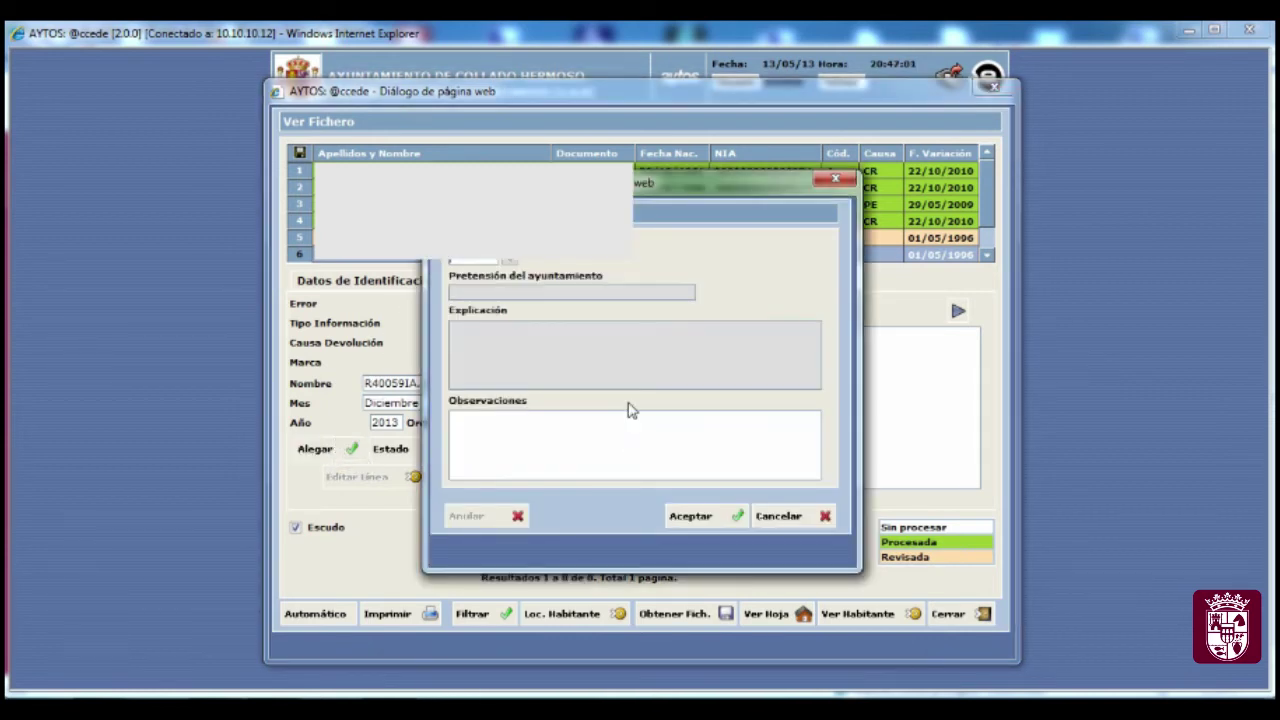
click(509, 260)
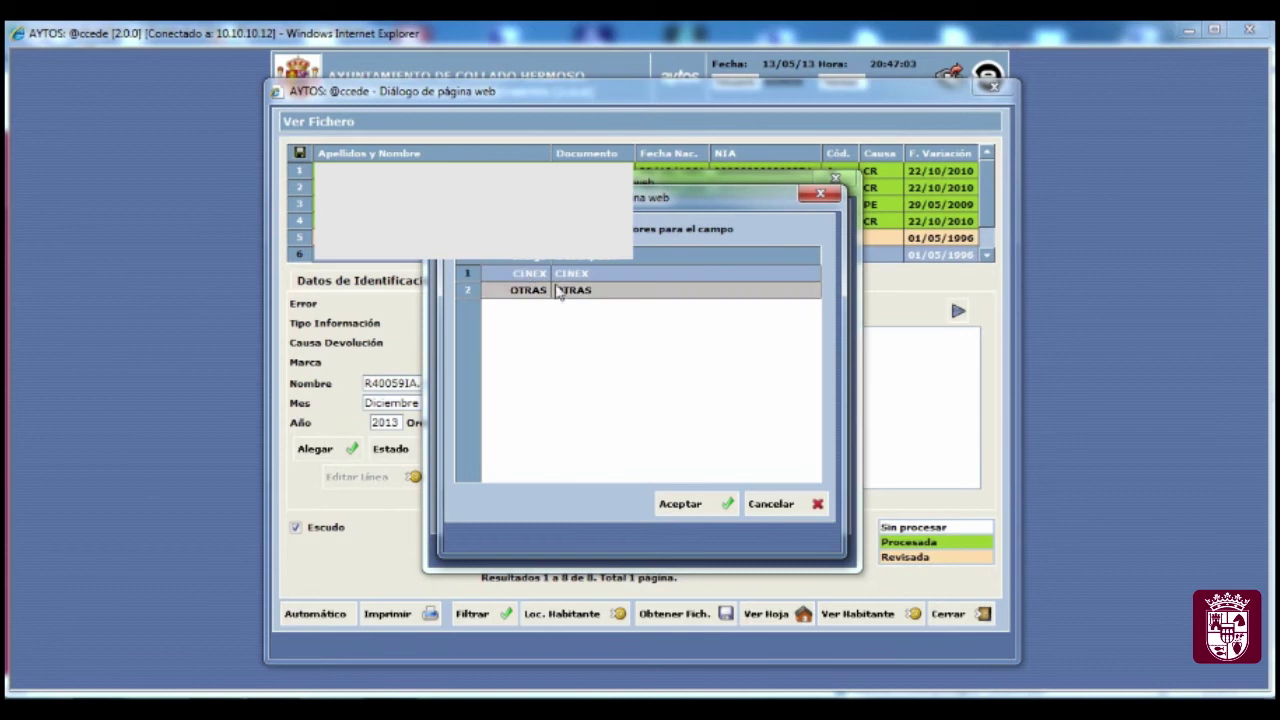
double_click(565, 290)
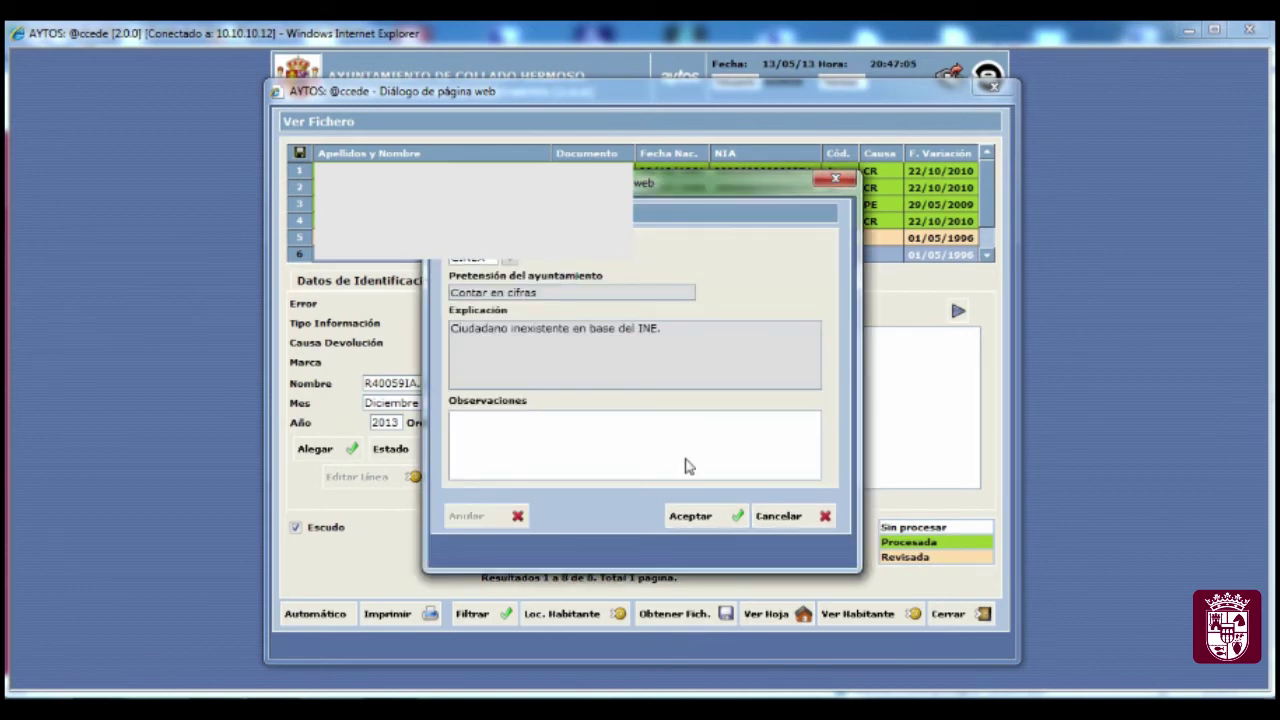
click(686, 515)
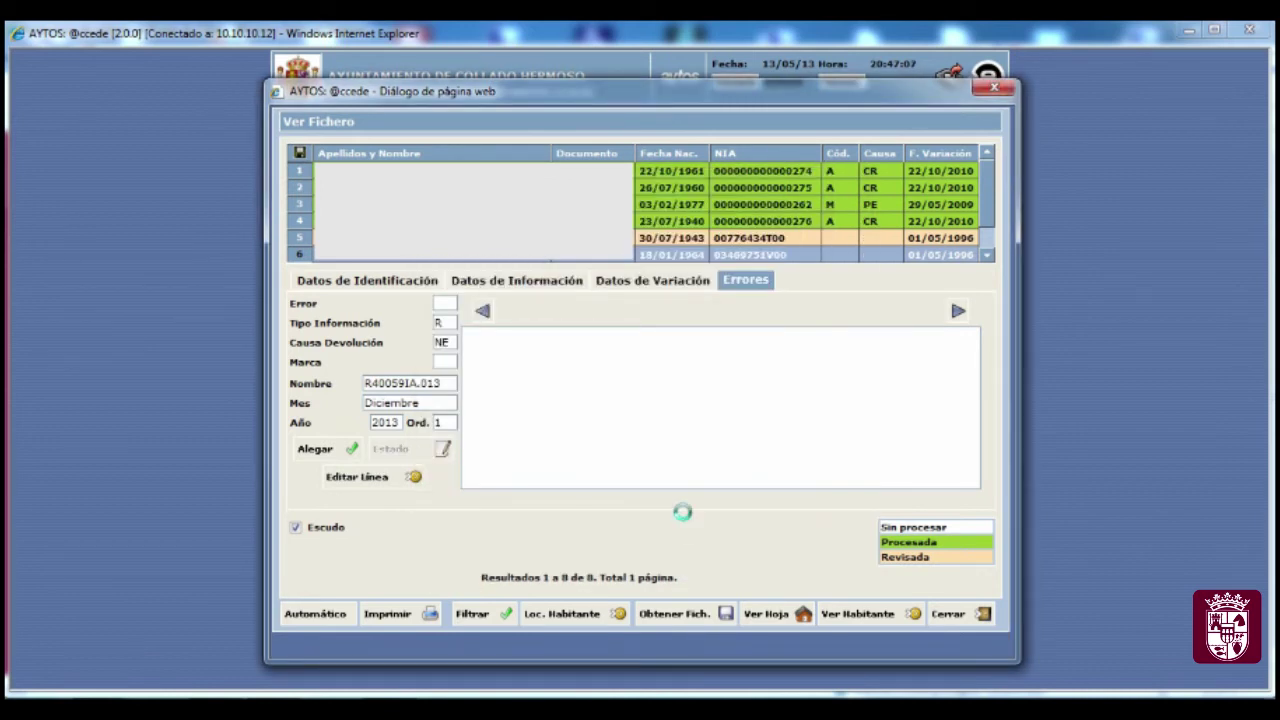
- Review the seventh record's error and inhabitant data, and register an IN144 allegation for that record
click(987, 256)
click(987, 256)
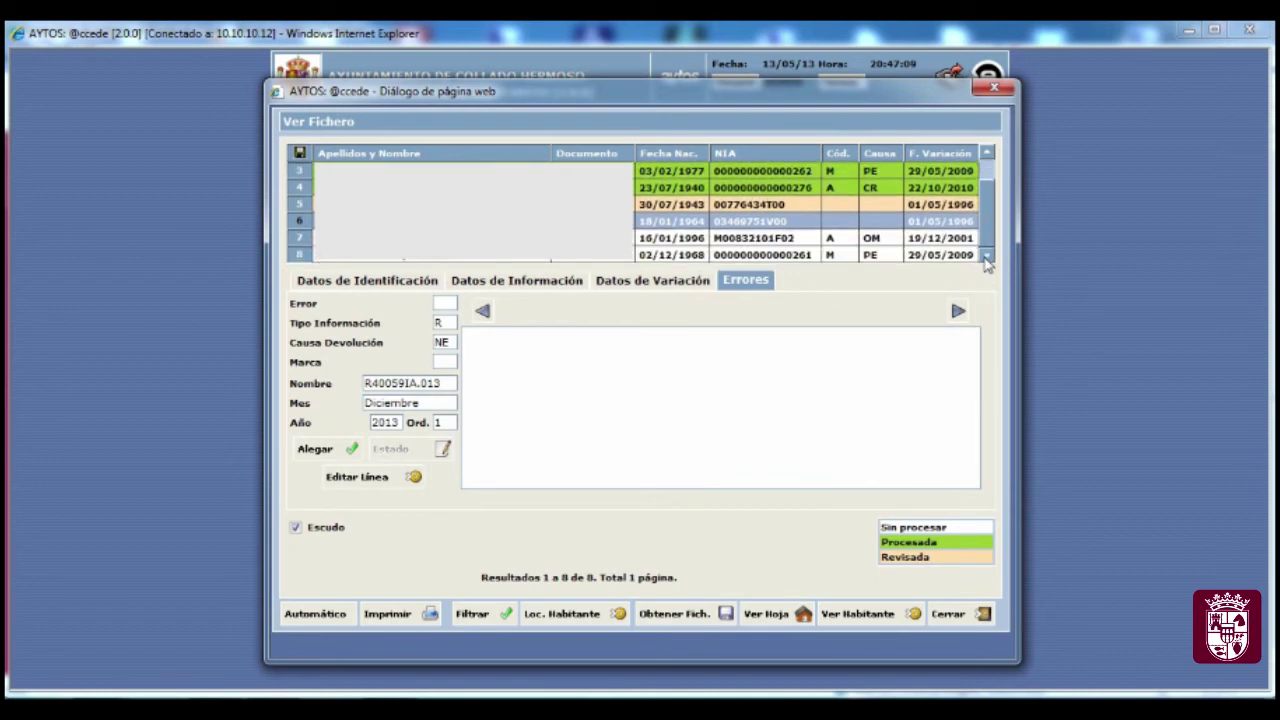
click(500, 238)
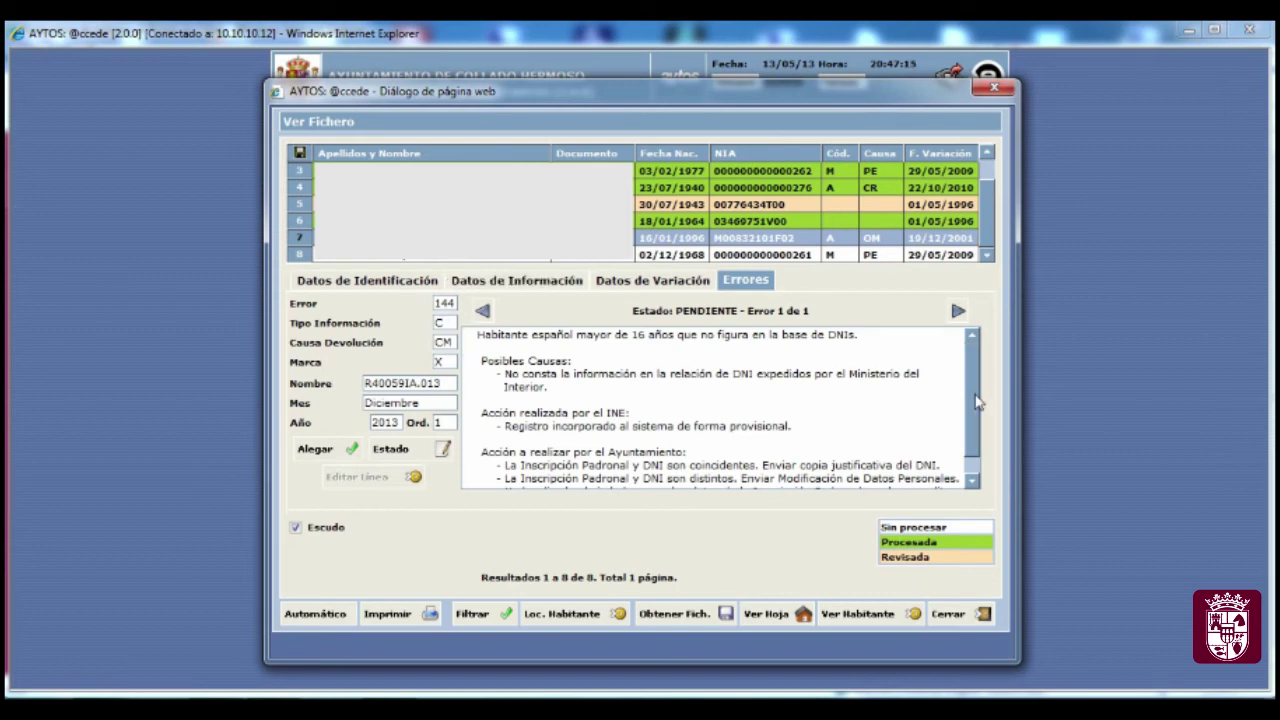
scroll(977, 432, down, 1)
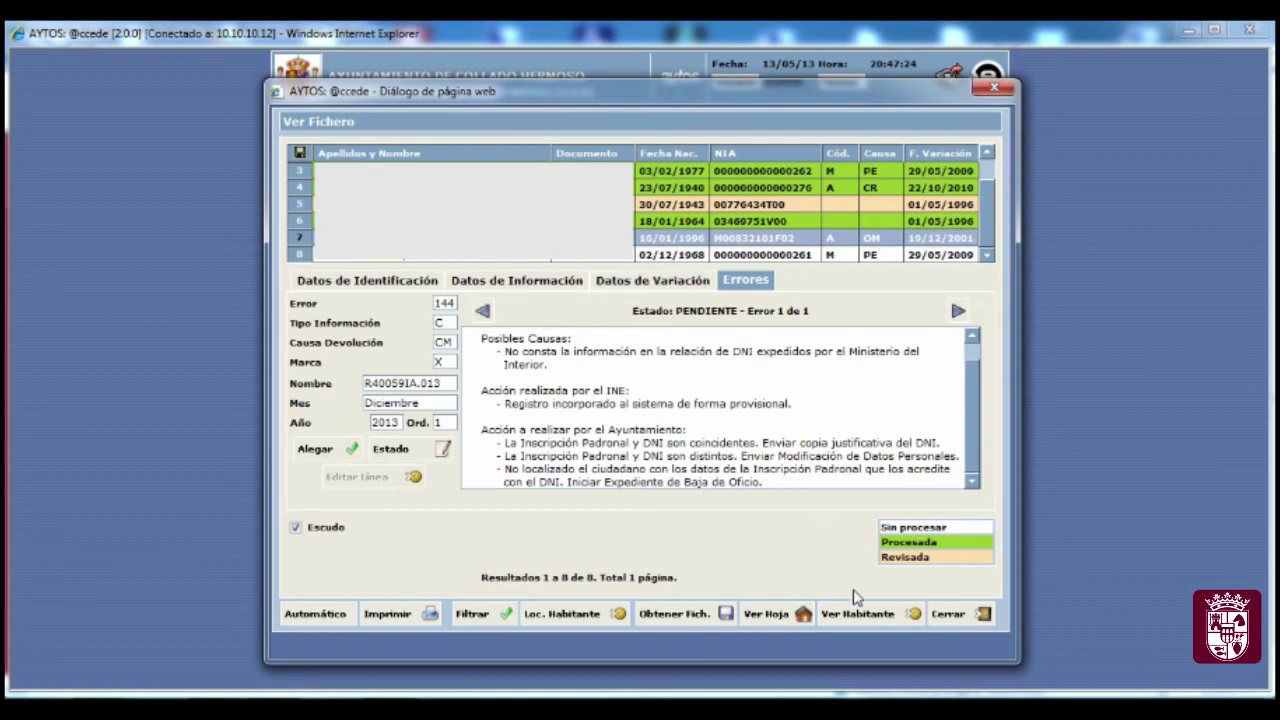
click(845, 615)
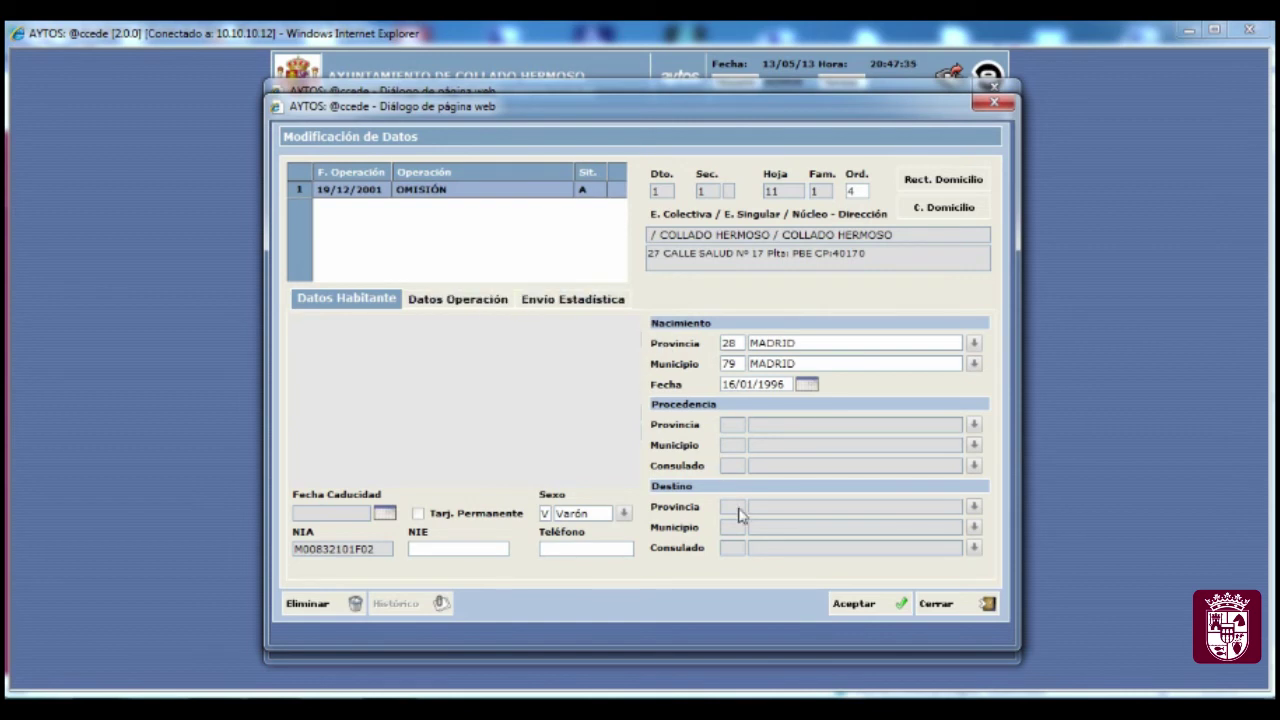
click(940, 607)
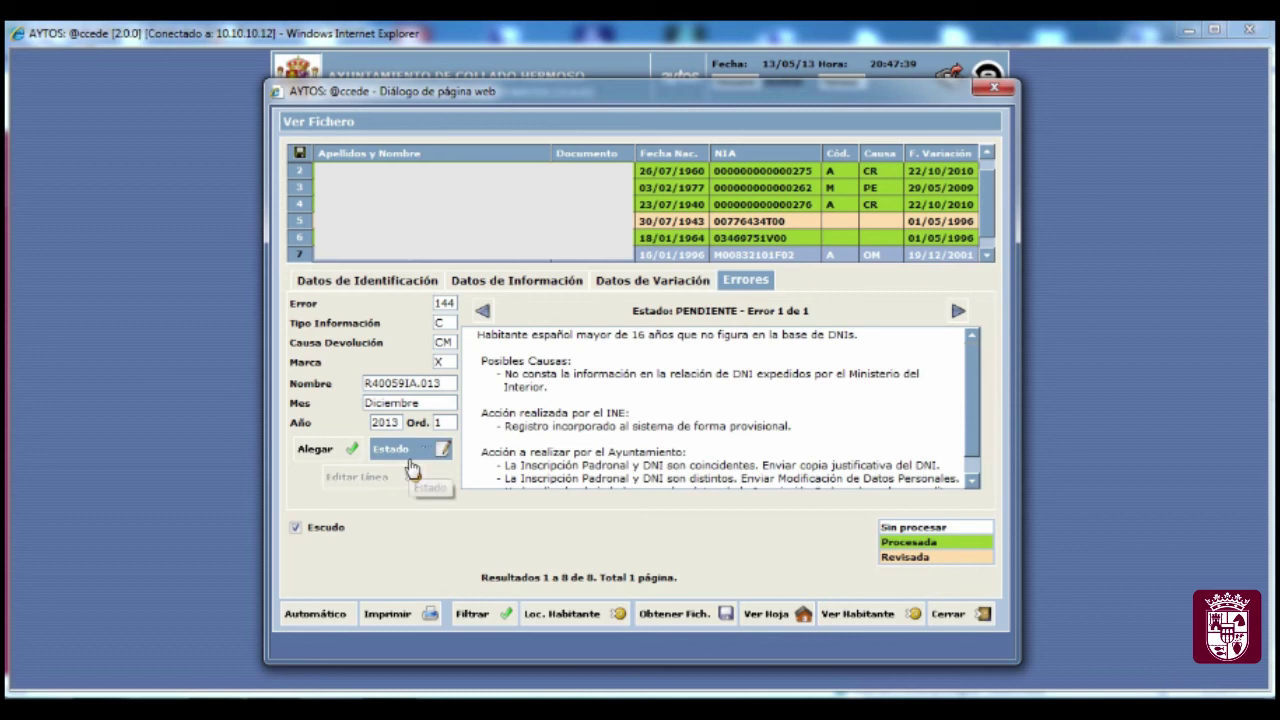
click(330, 450)
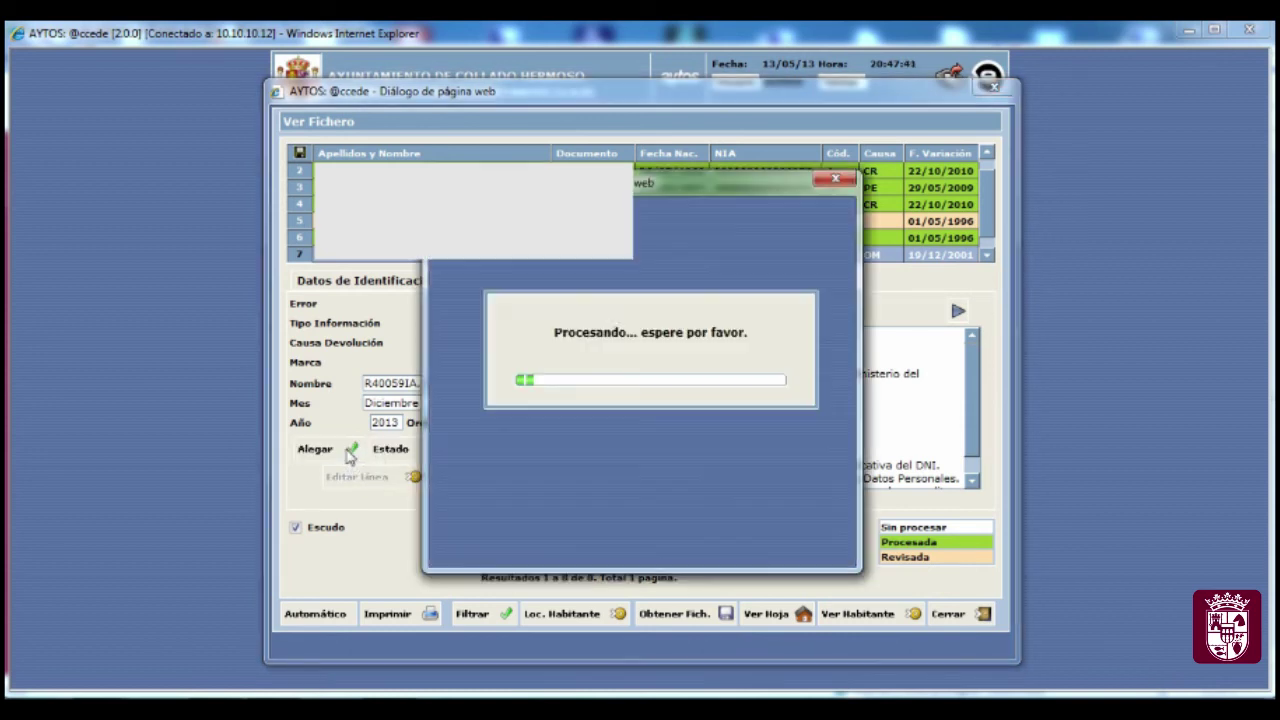
click(508, 260)
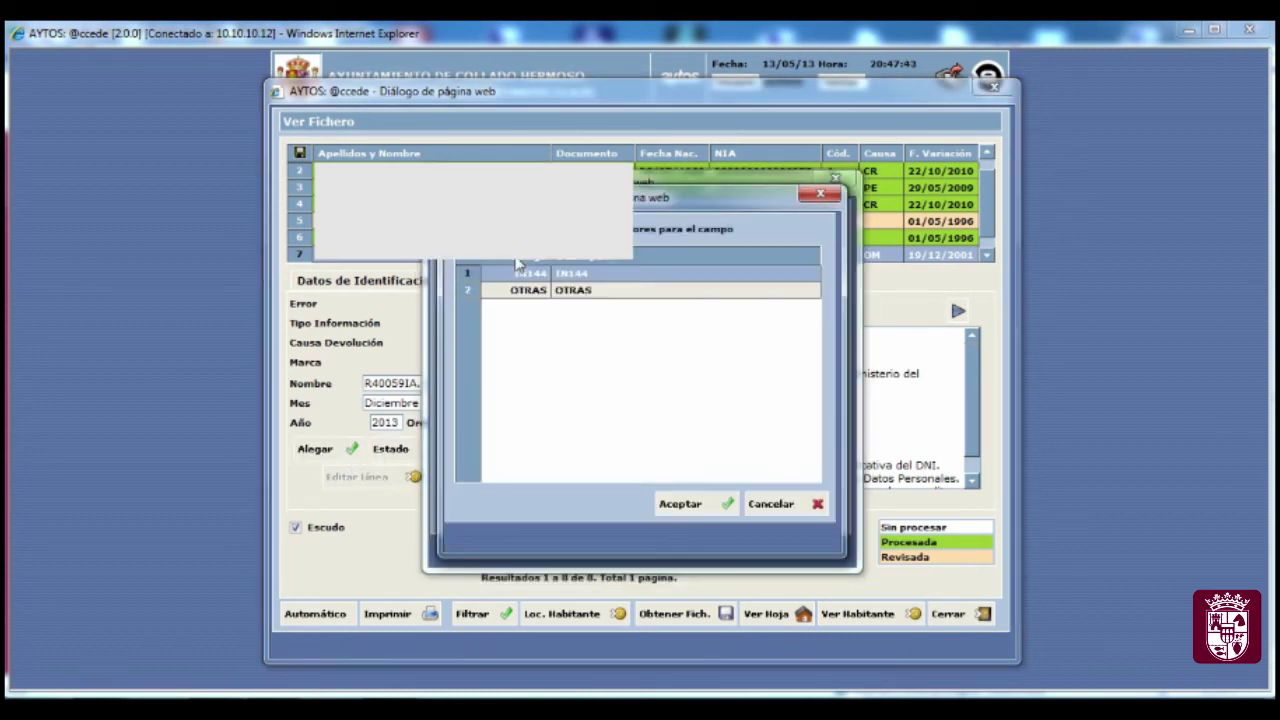
click(572, 277)
click(677, 505)
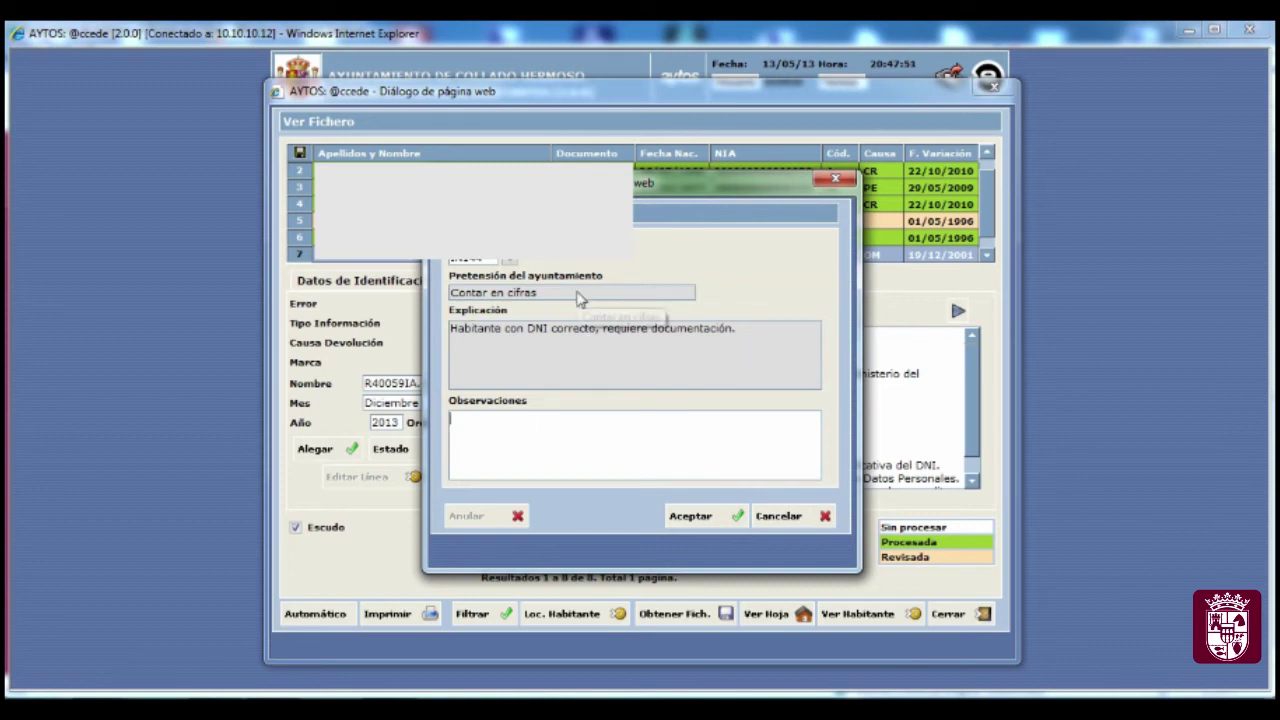
click(700, 515)
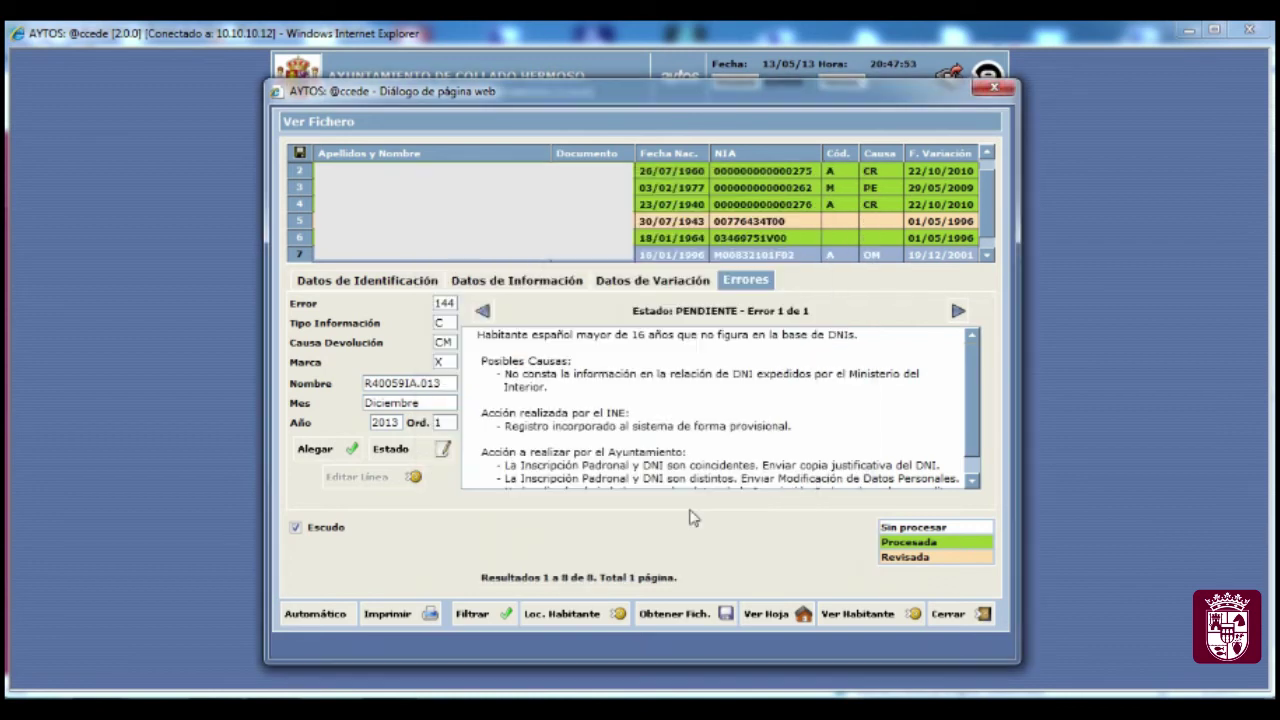
- Register a CINEX allegation for the eighth record of the file
click(988, 256)
click(988, 256)
click(988, 256)
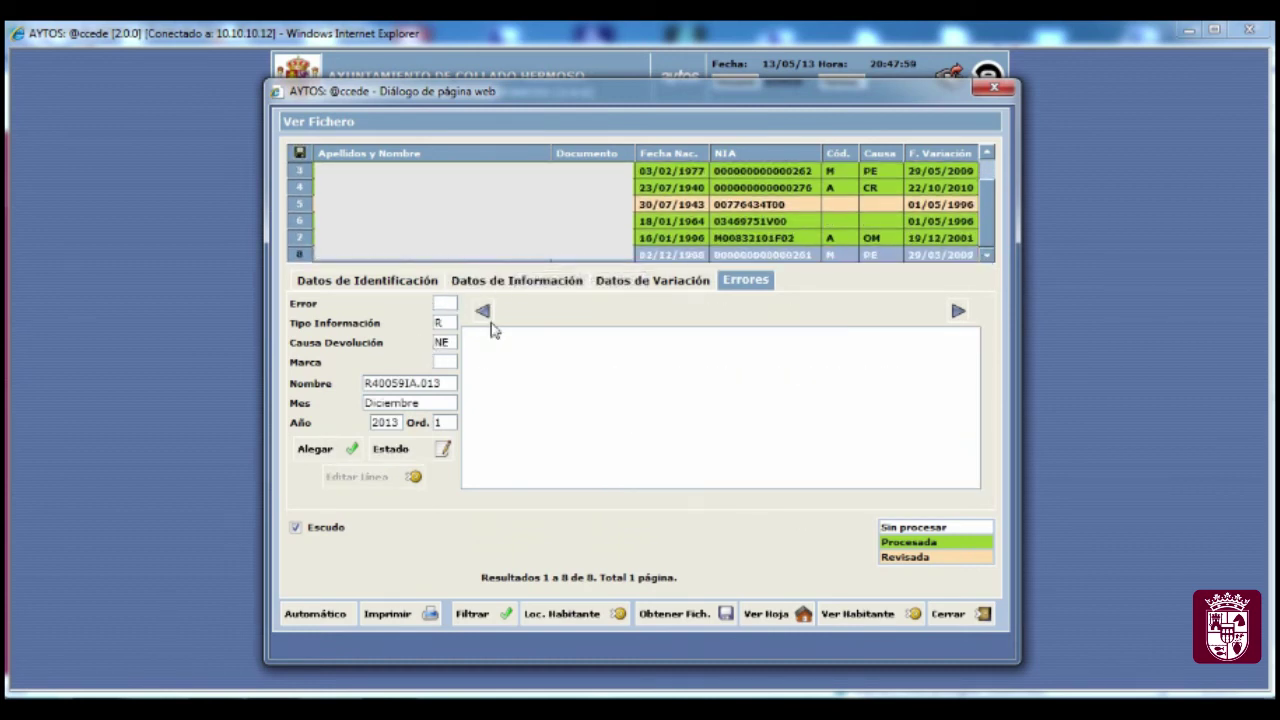
click(328, 451)
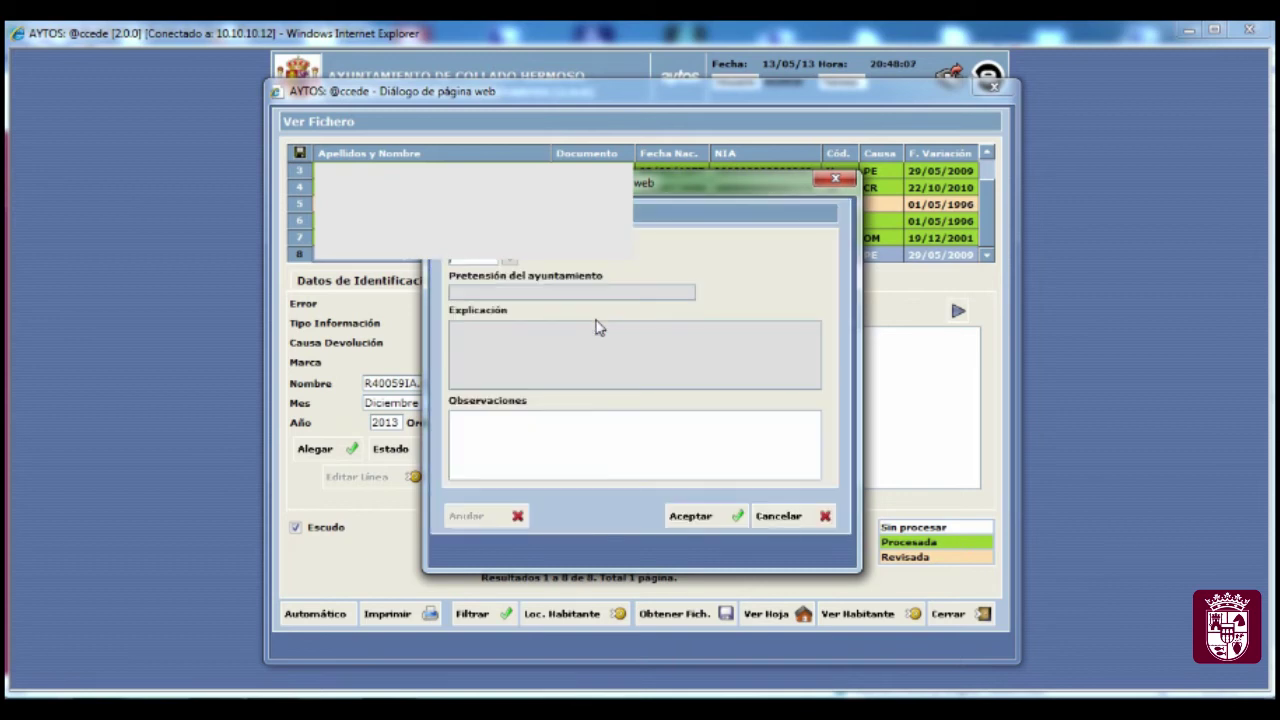
click(509, 262)
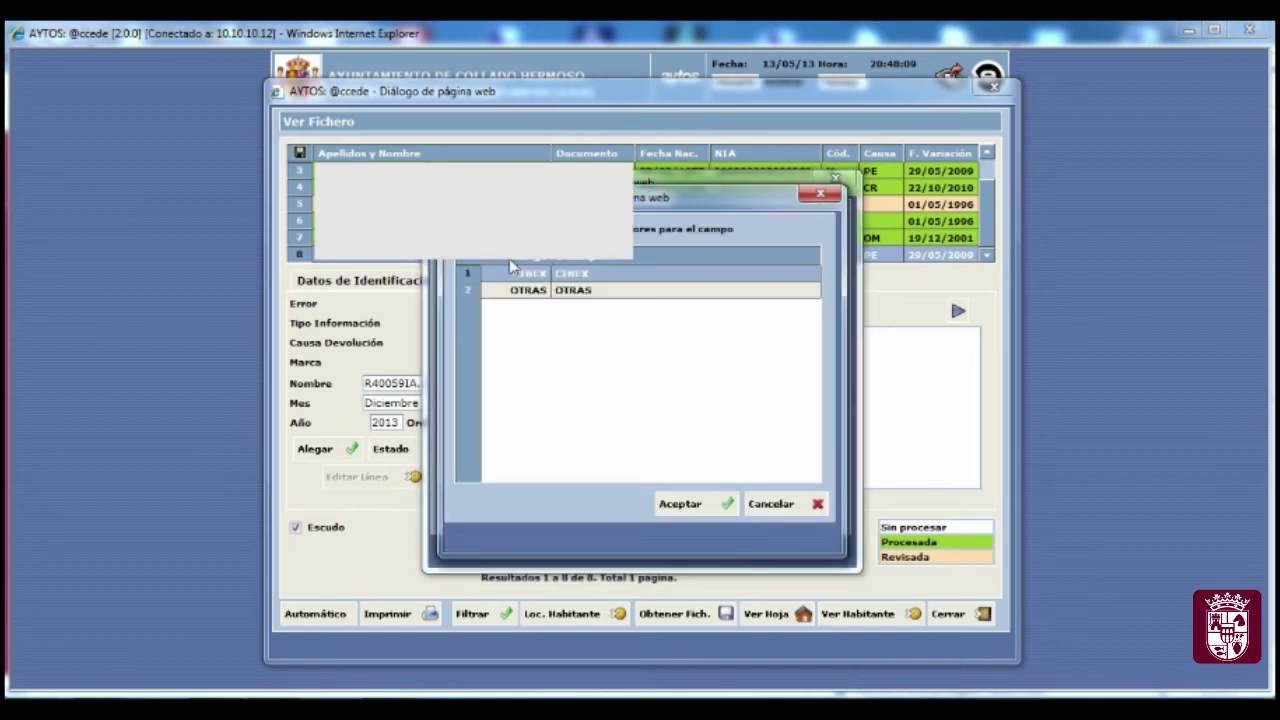
double_click(590, 302)
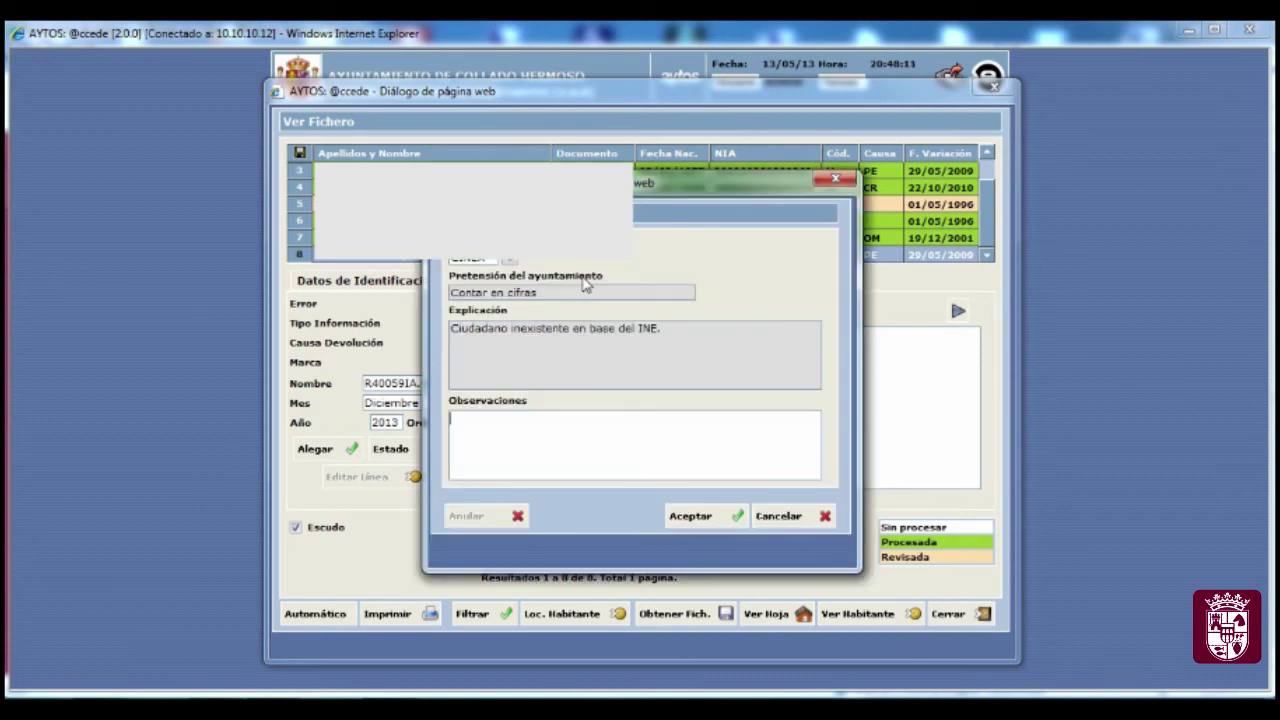
click(714, 517)
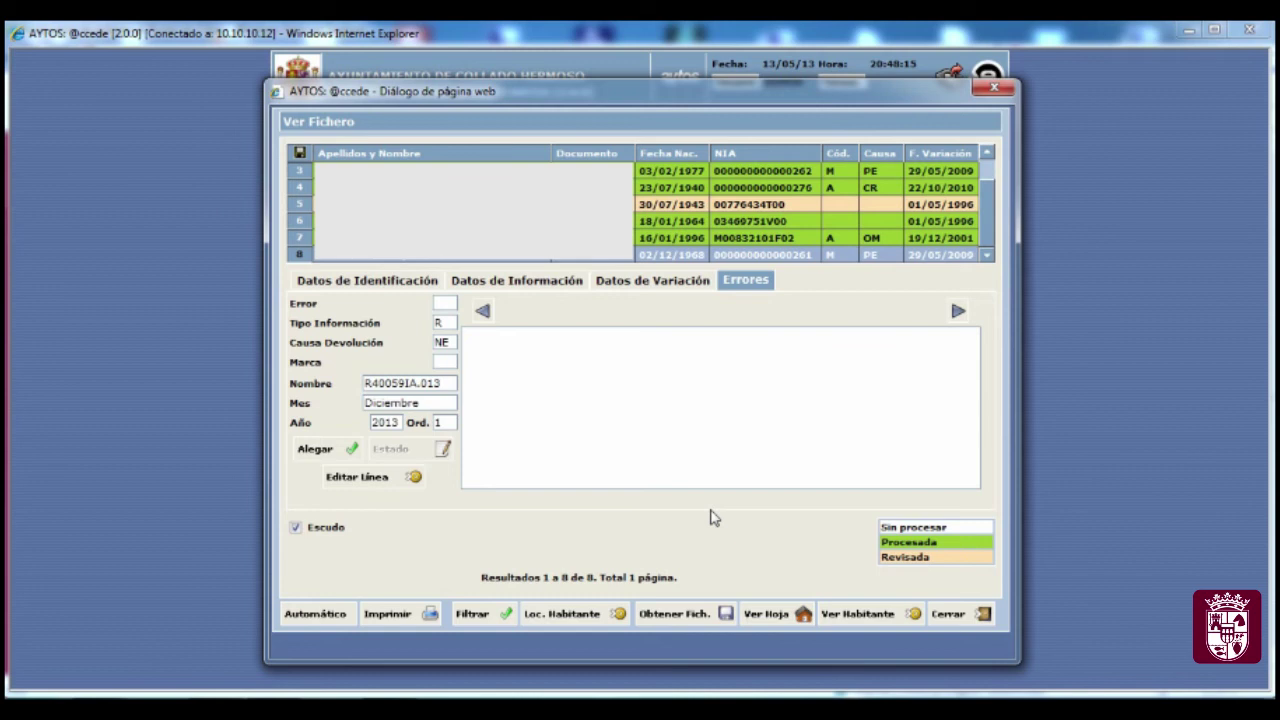
- Obtain the allegations file A40059AI.013 and save it in C:\AYTOS\antes_de_enviar
click(664, 611)
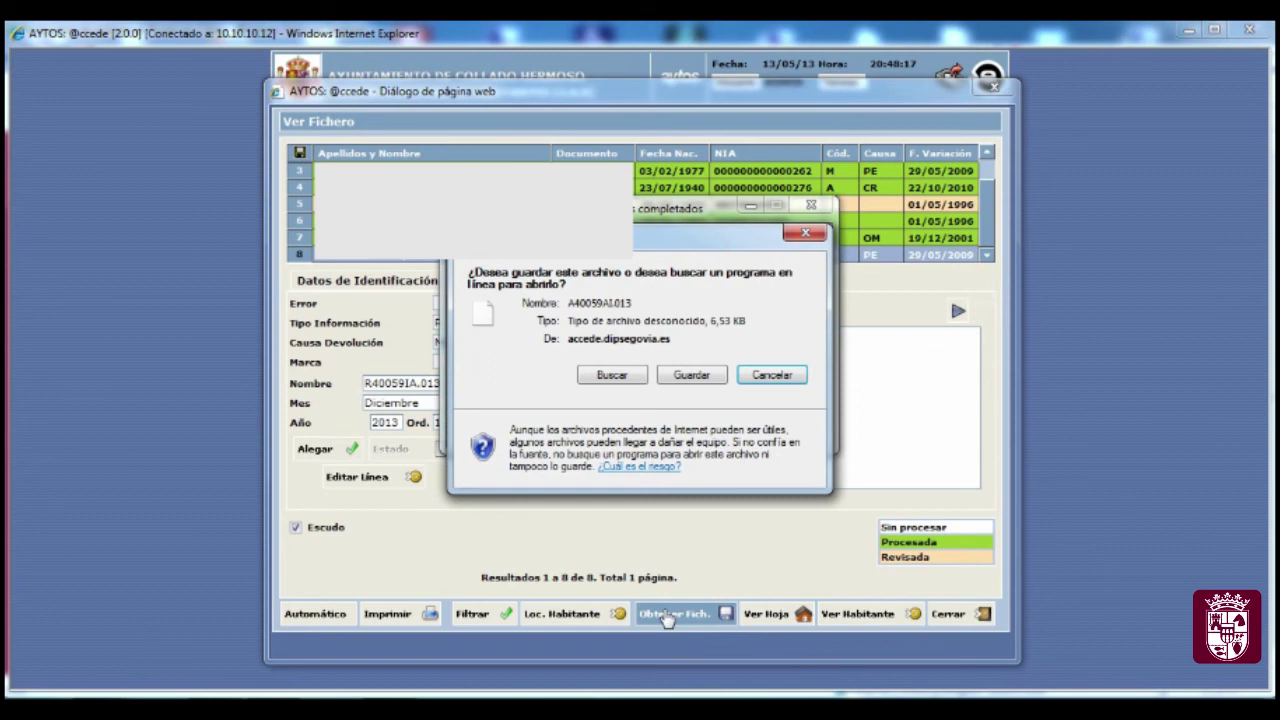
click(691, 375)
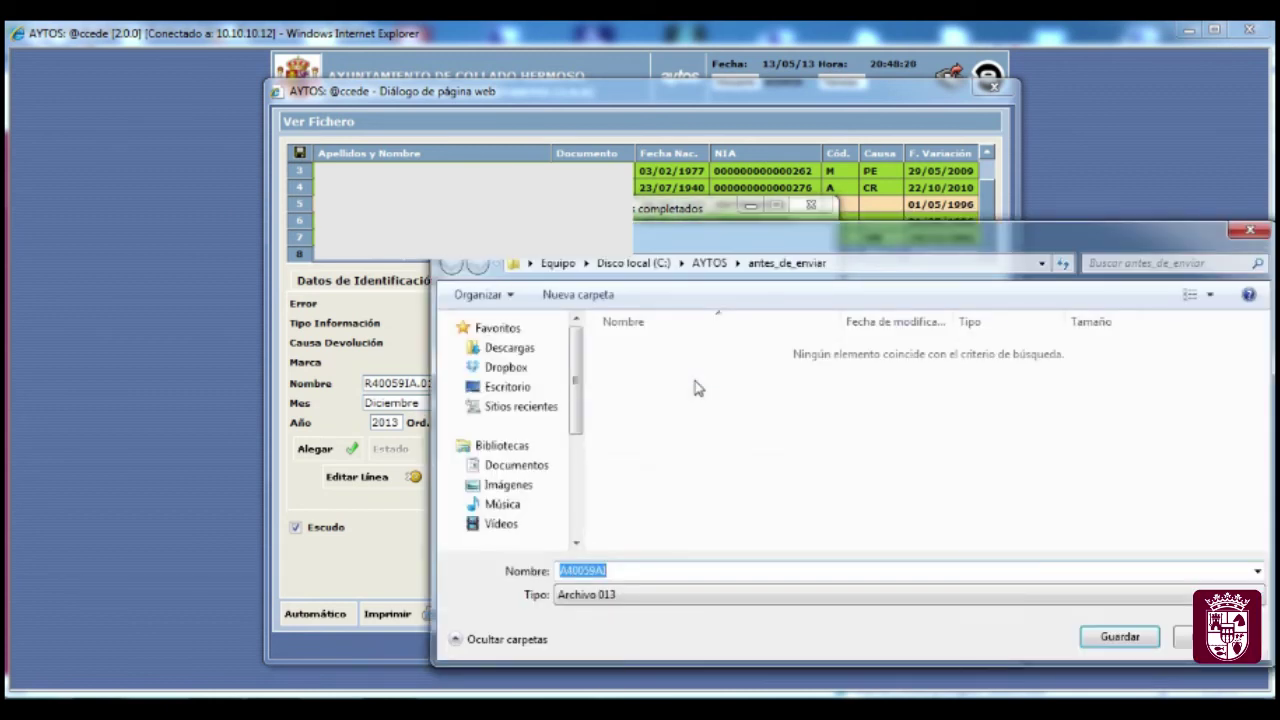
click(622, 264)
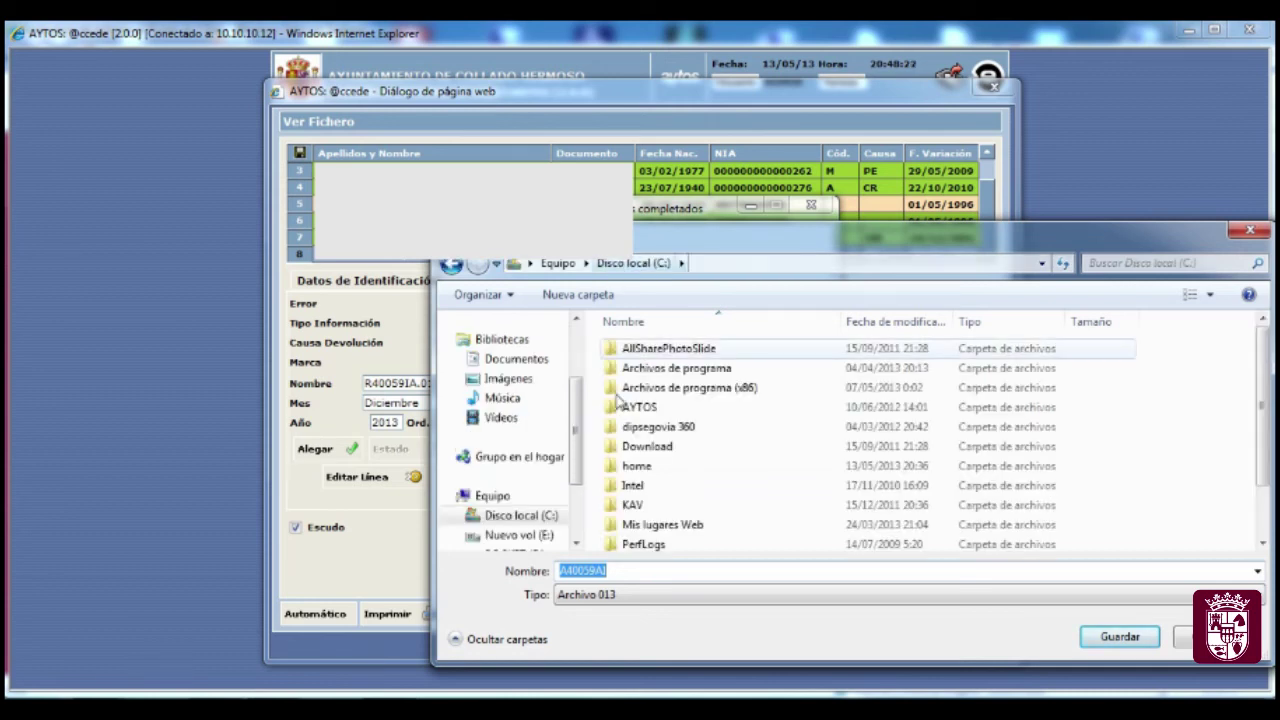
double_click(645, 407)
double_click(673, 372)
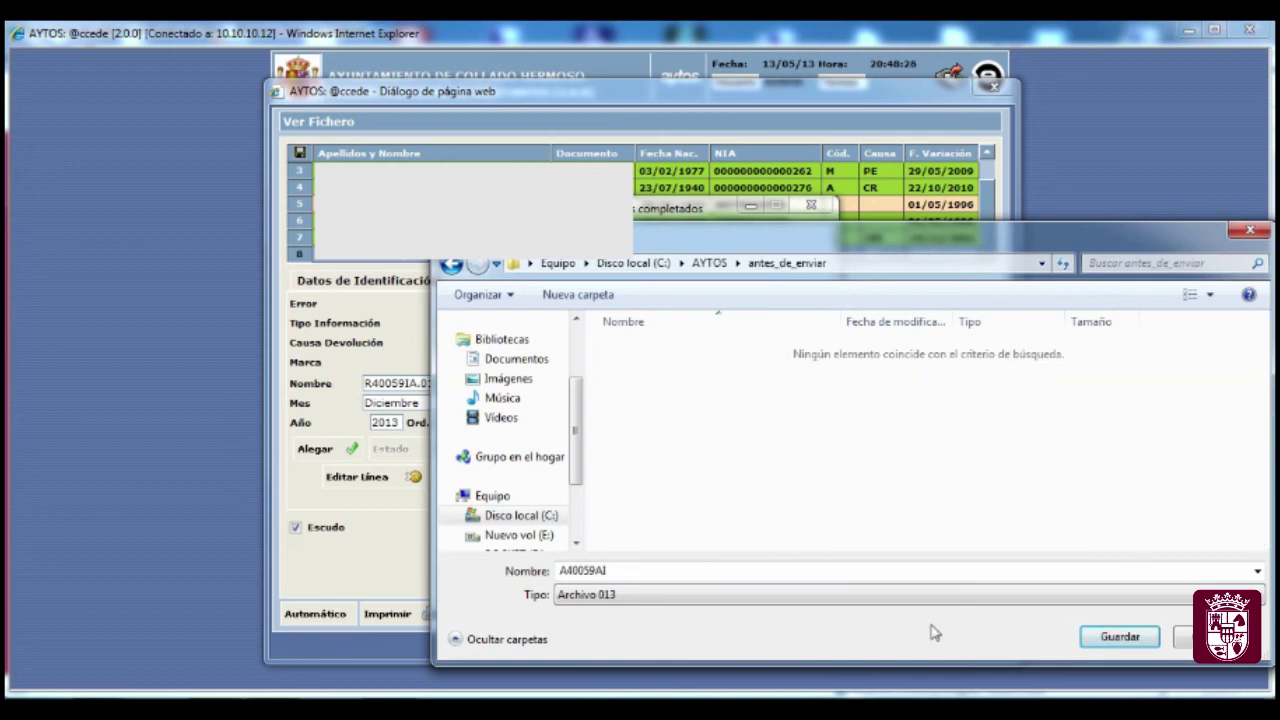
click(1116, 638)
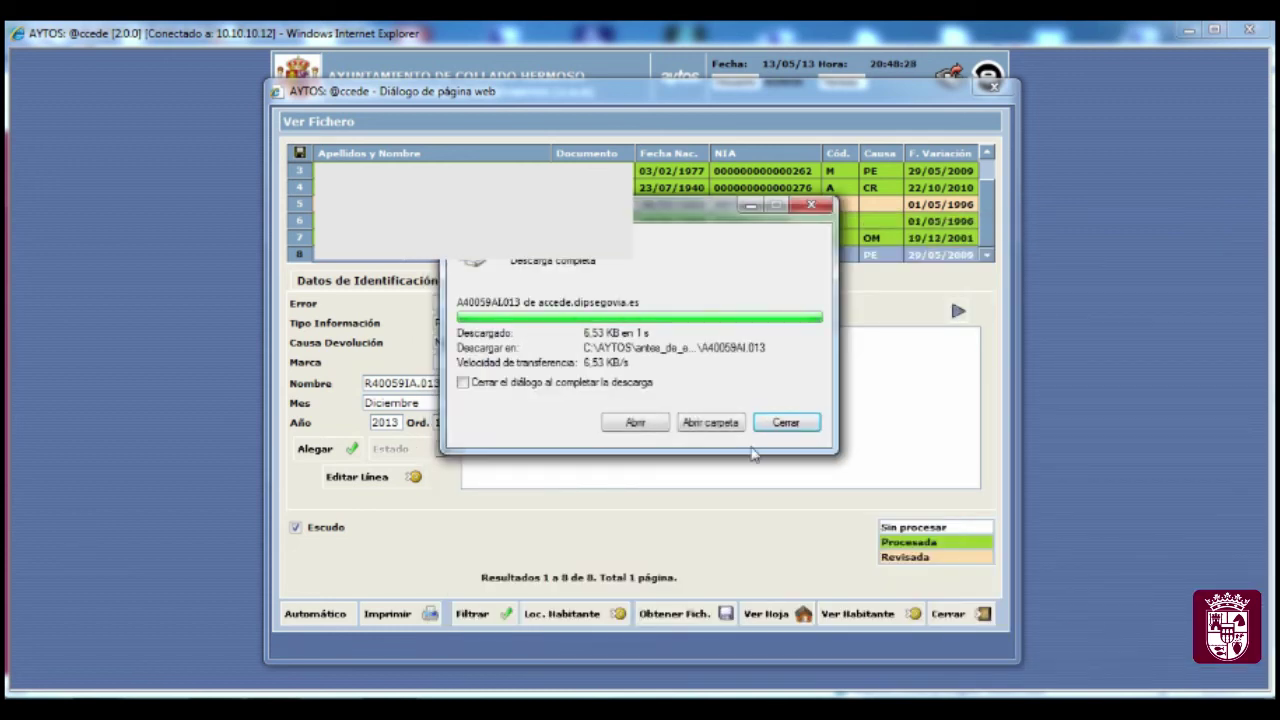
click(786, 423)
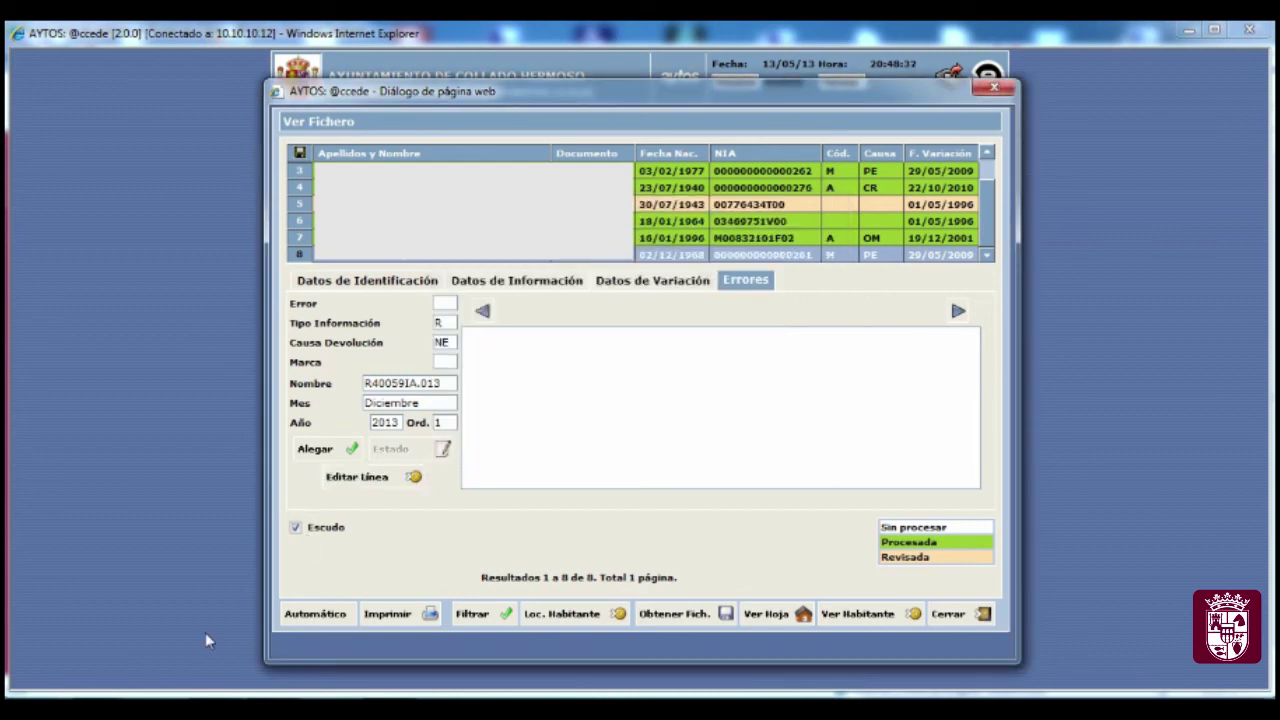
- Switch to the INE Cifras portal and run the offline validator, authenticating with the preselected certificate and accepting the security risk
mouse_move(130, 712)
click(131, 655)
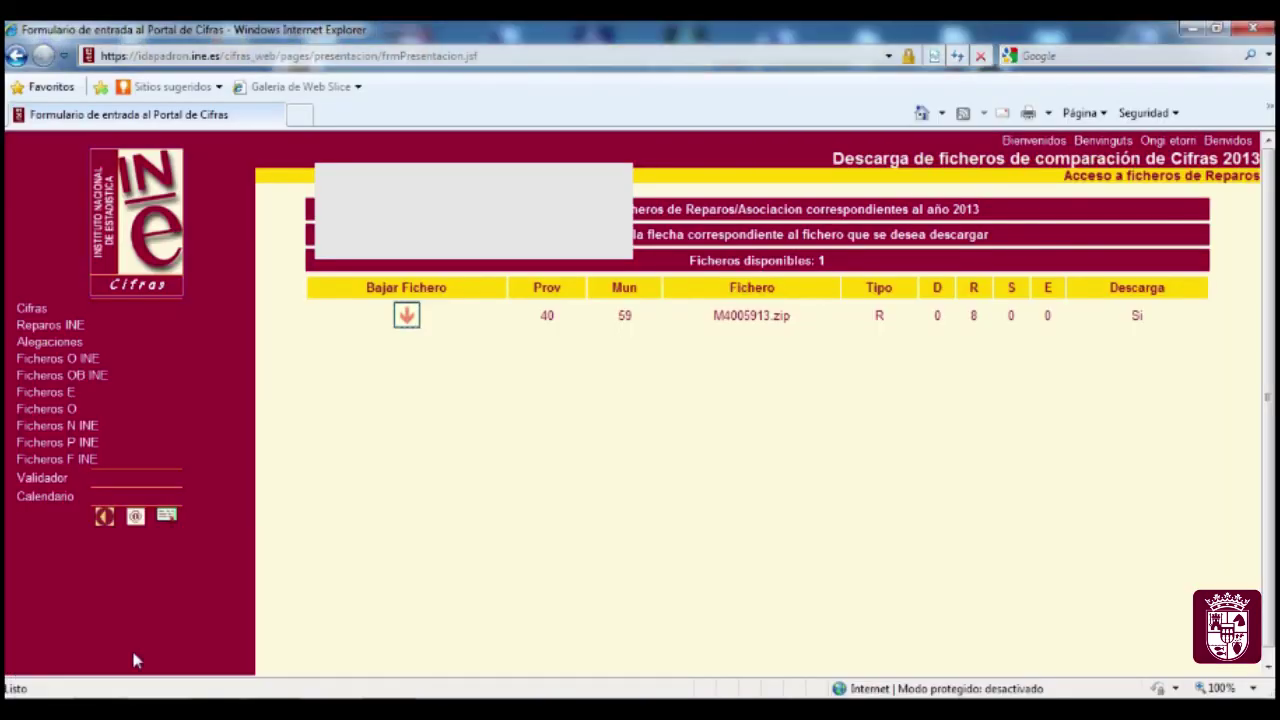
click(57, 479)
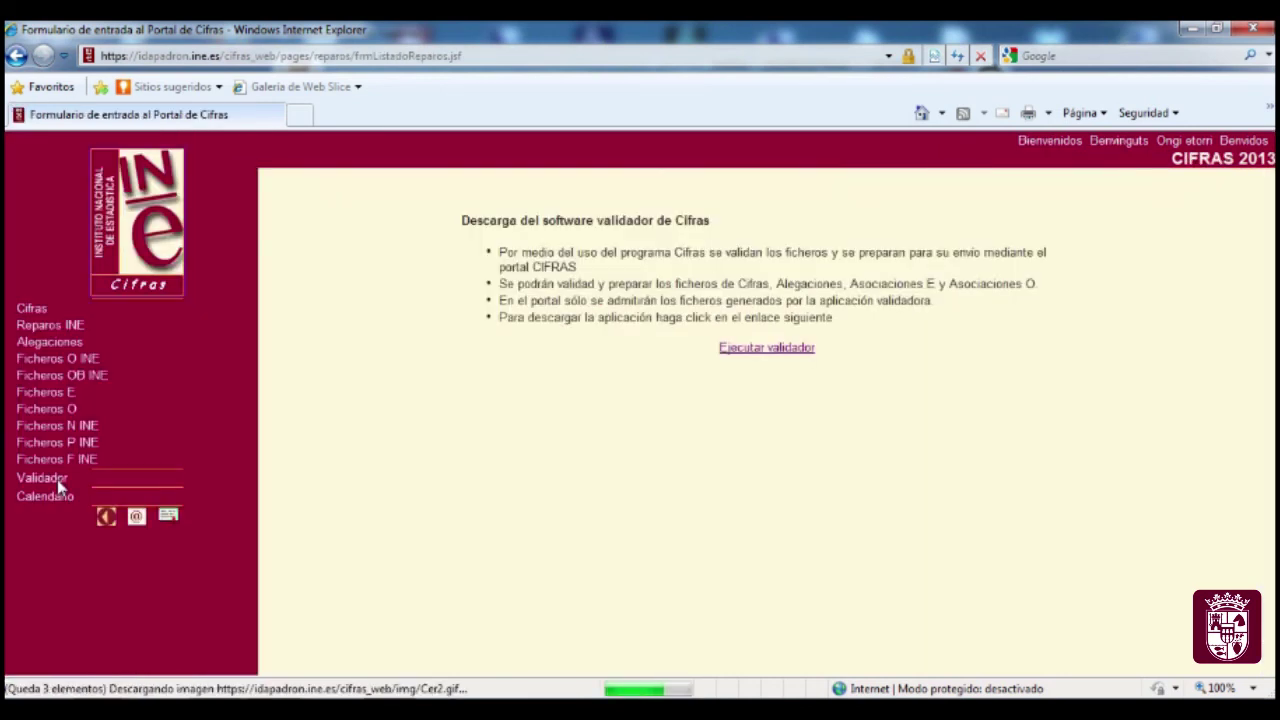
click(770, 347)
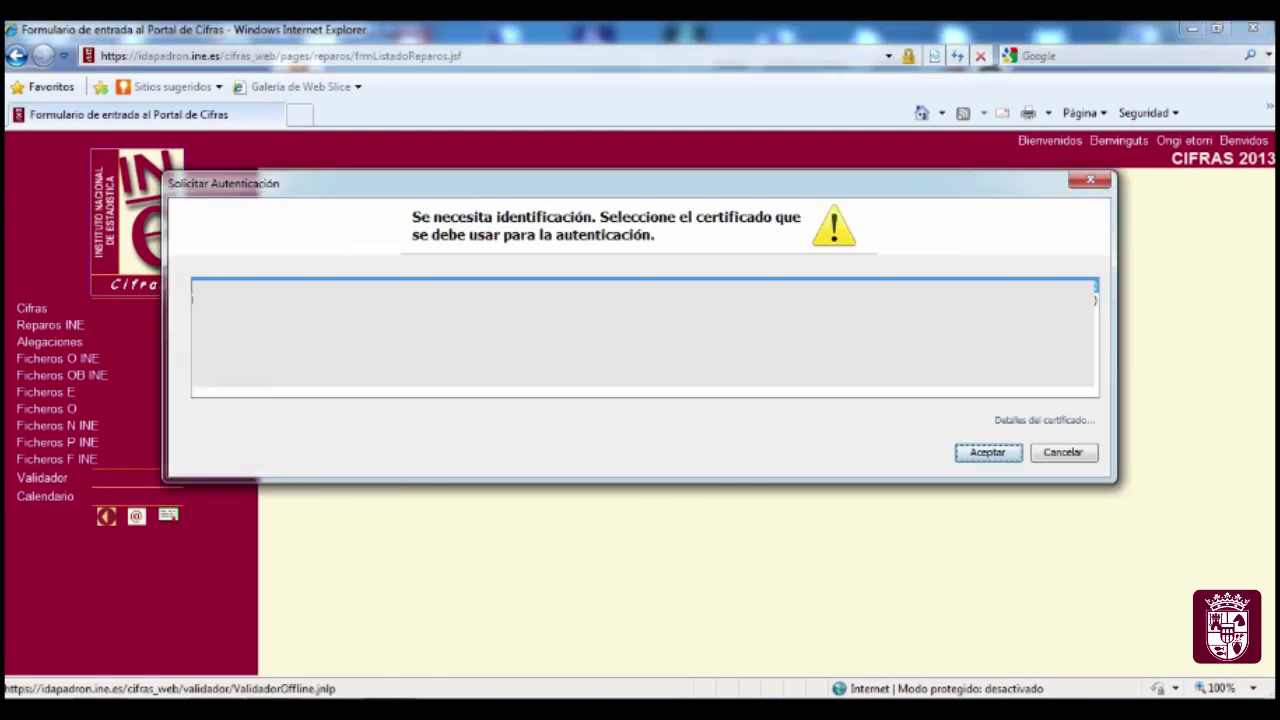
click(990, 452)
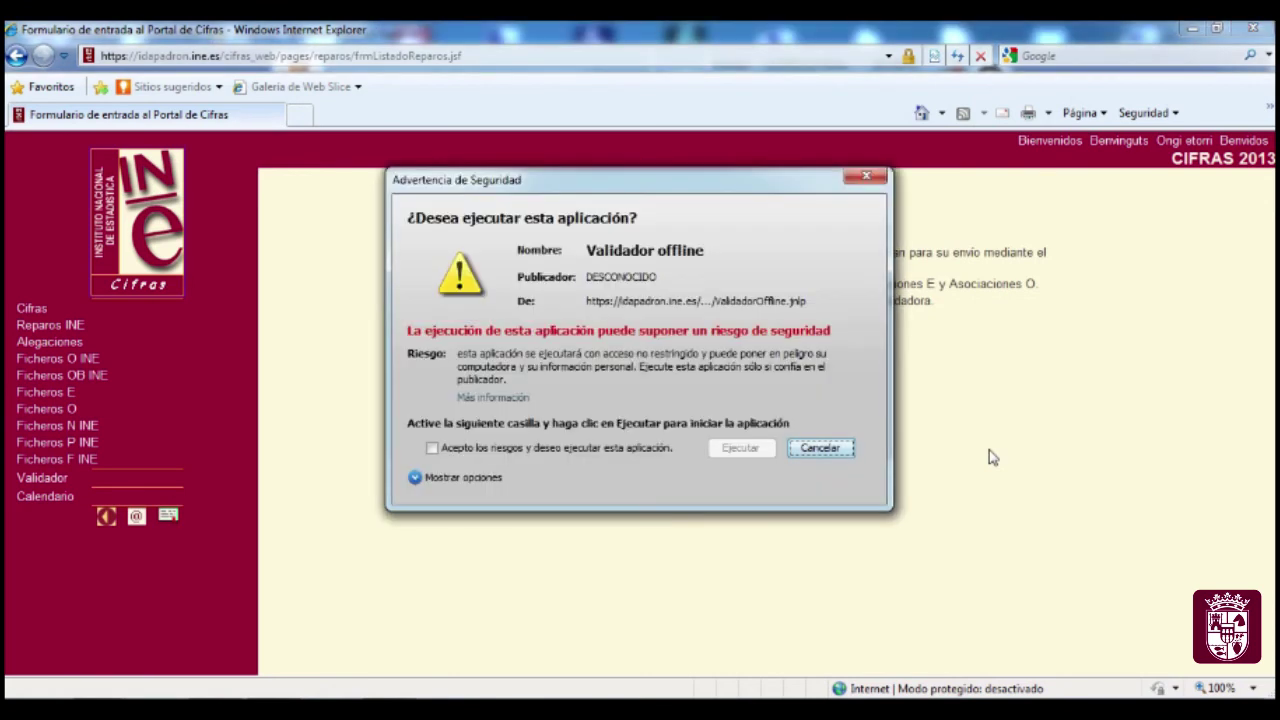
click(431, 449)
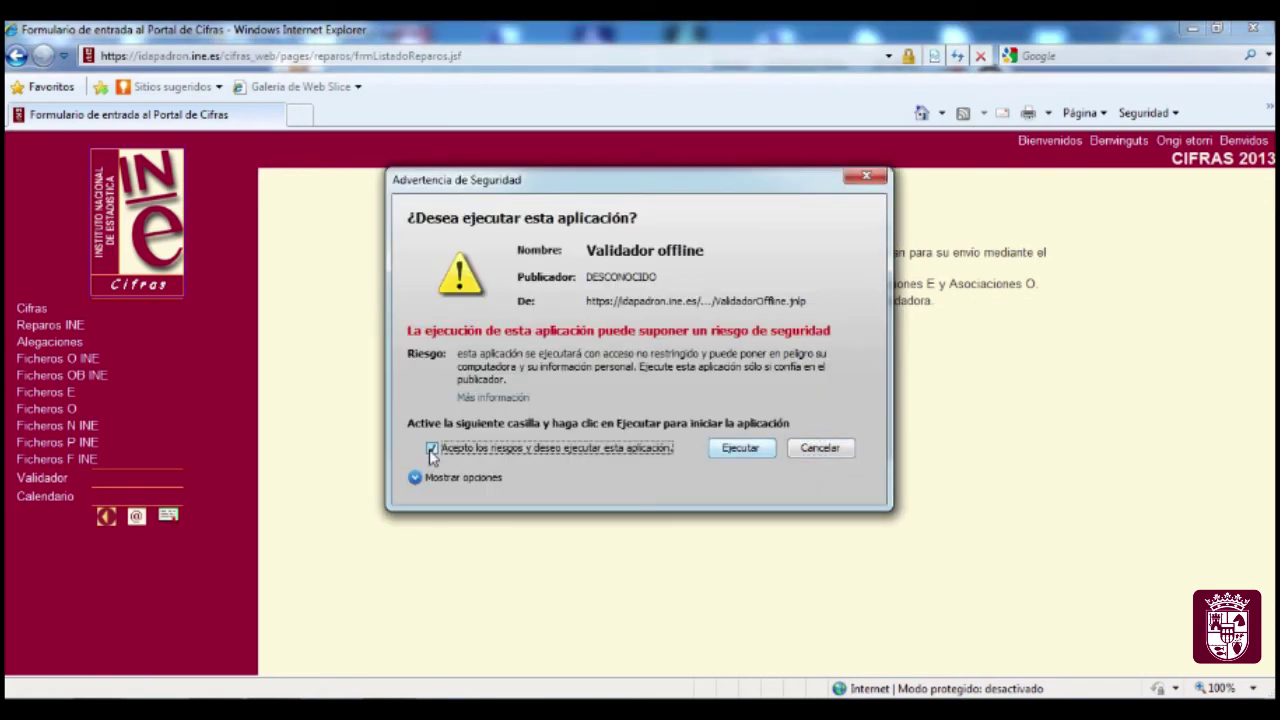
click(744, 450)
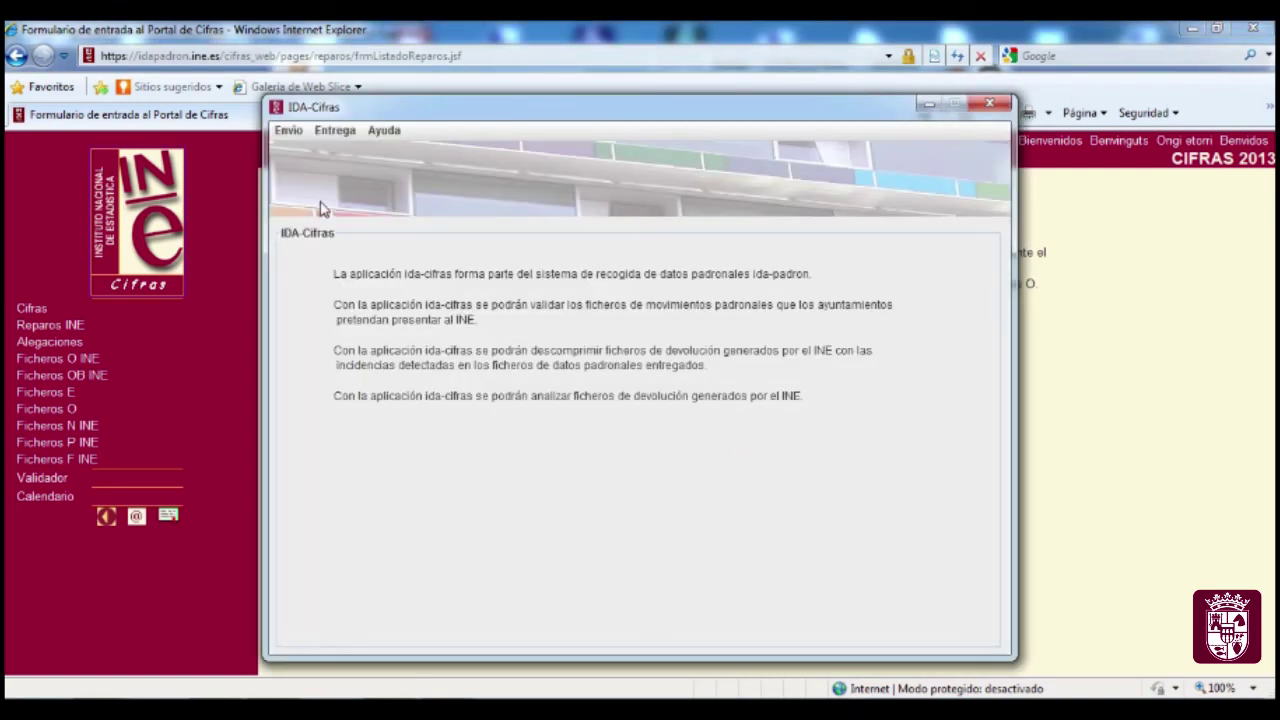
- Start an allegations submission in IDA-Cifras and choose A40059AI.013 from C:\AYTOS\antes_de_enviar as the allegations file
click(287, 131)
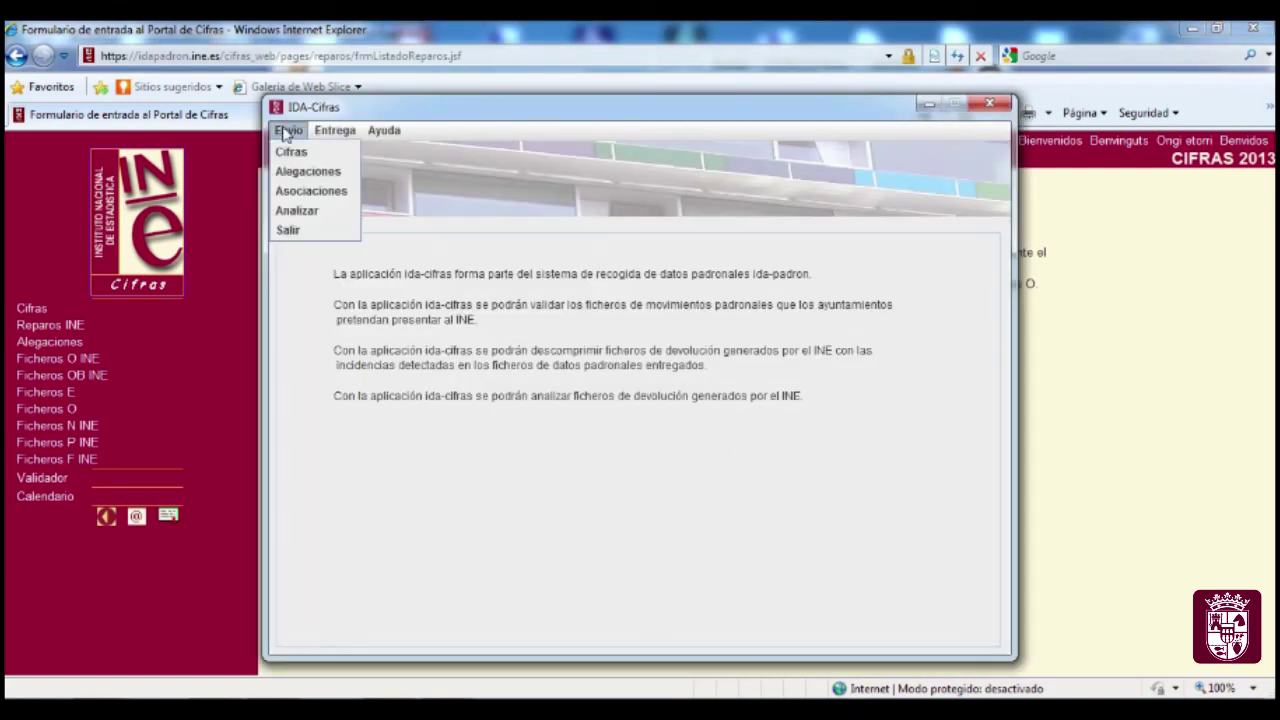
click(310, 174)
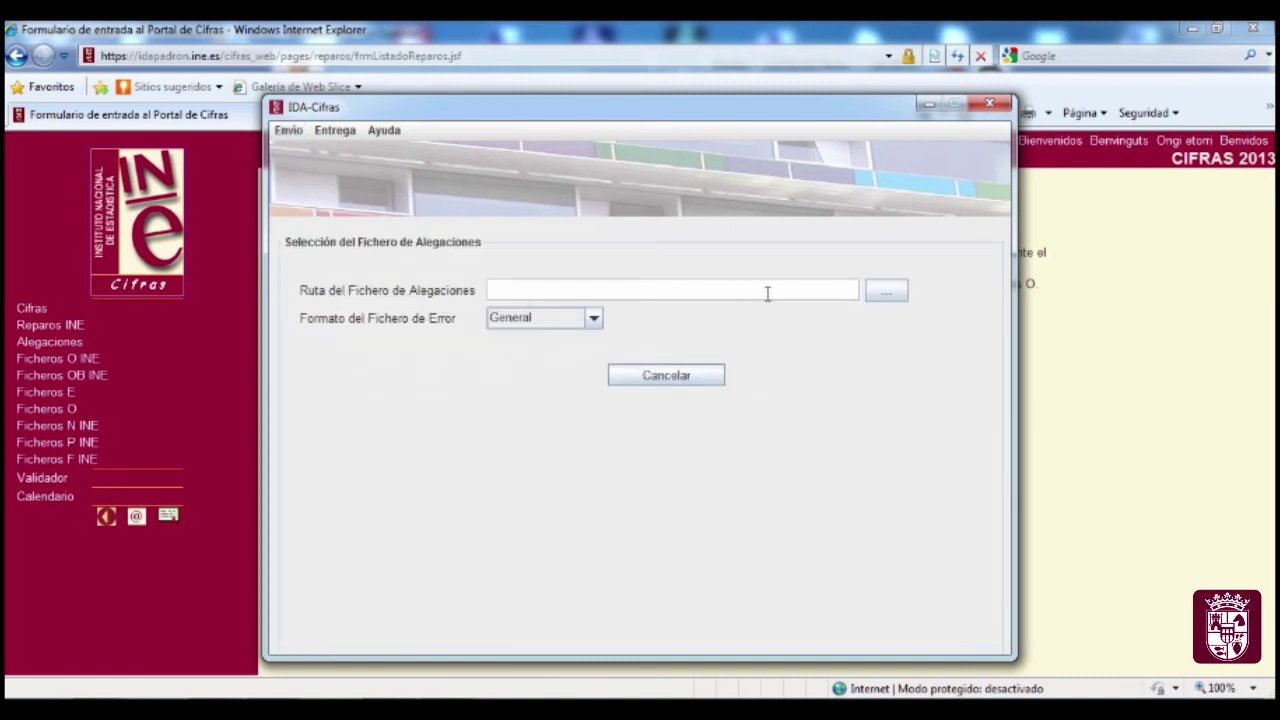
click(898, 296)
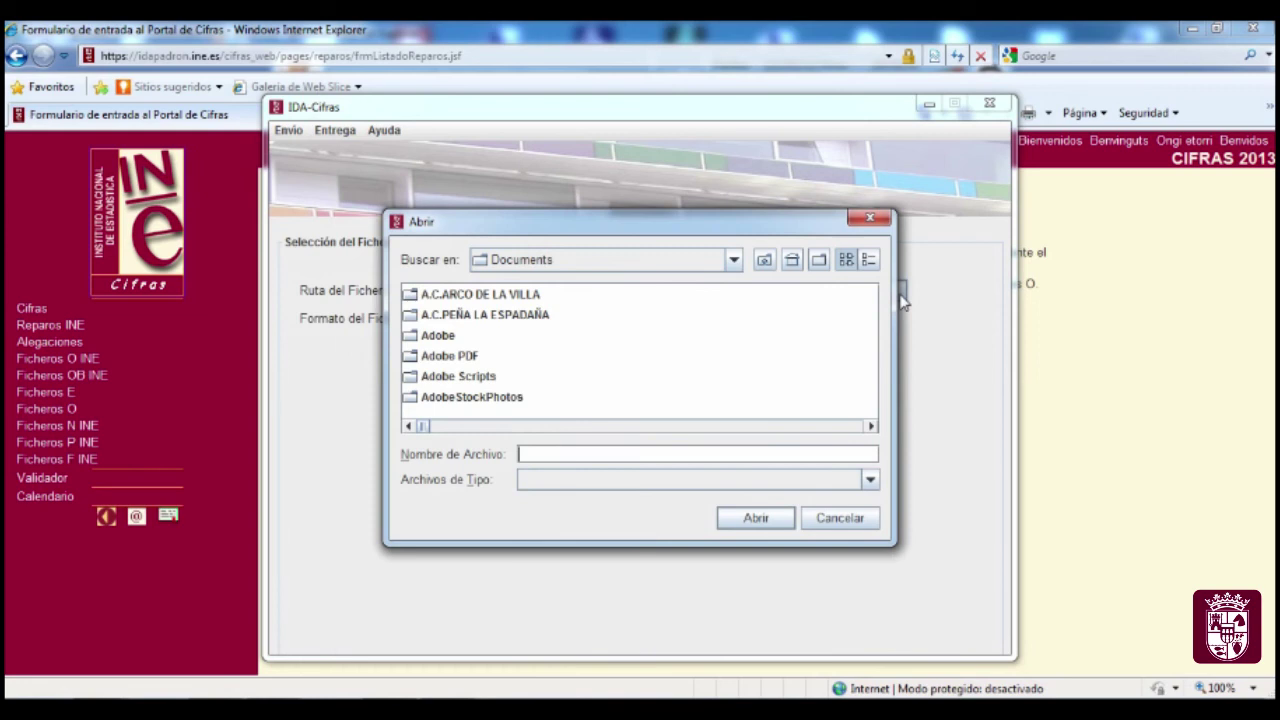
click(765, 260)
click(765, 260)
click(765, 260)
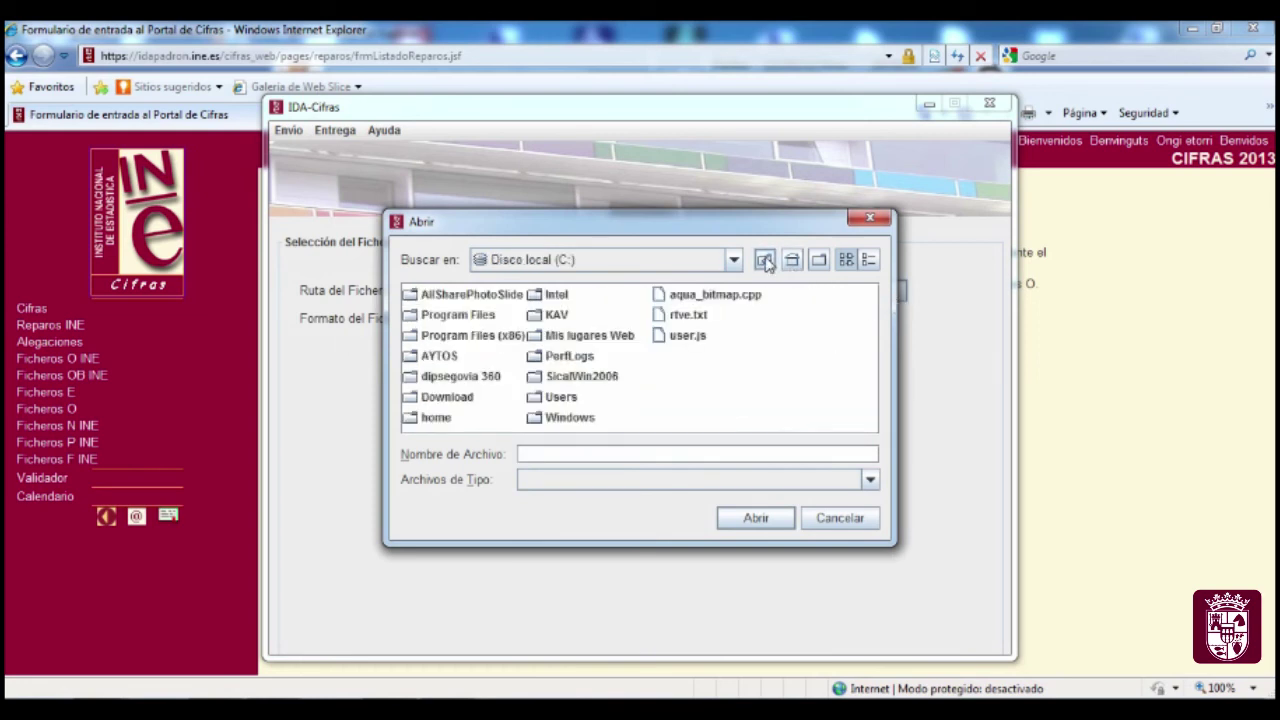
double_click(445, 362)
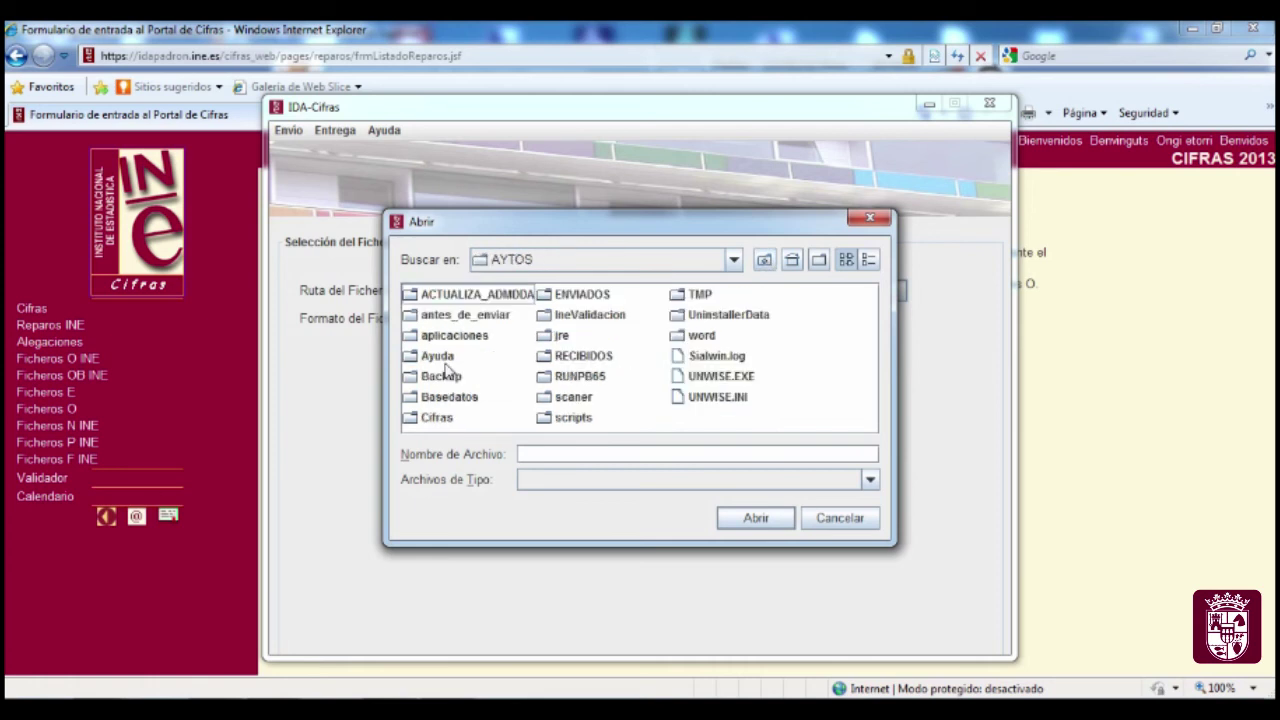
double_click(483, 320)
click(466, 300)
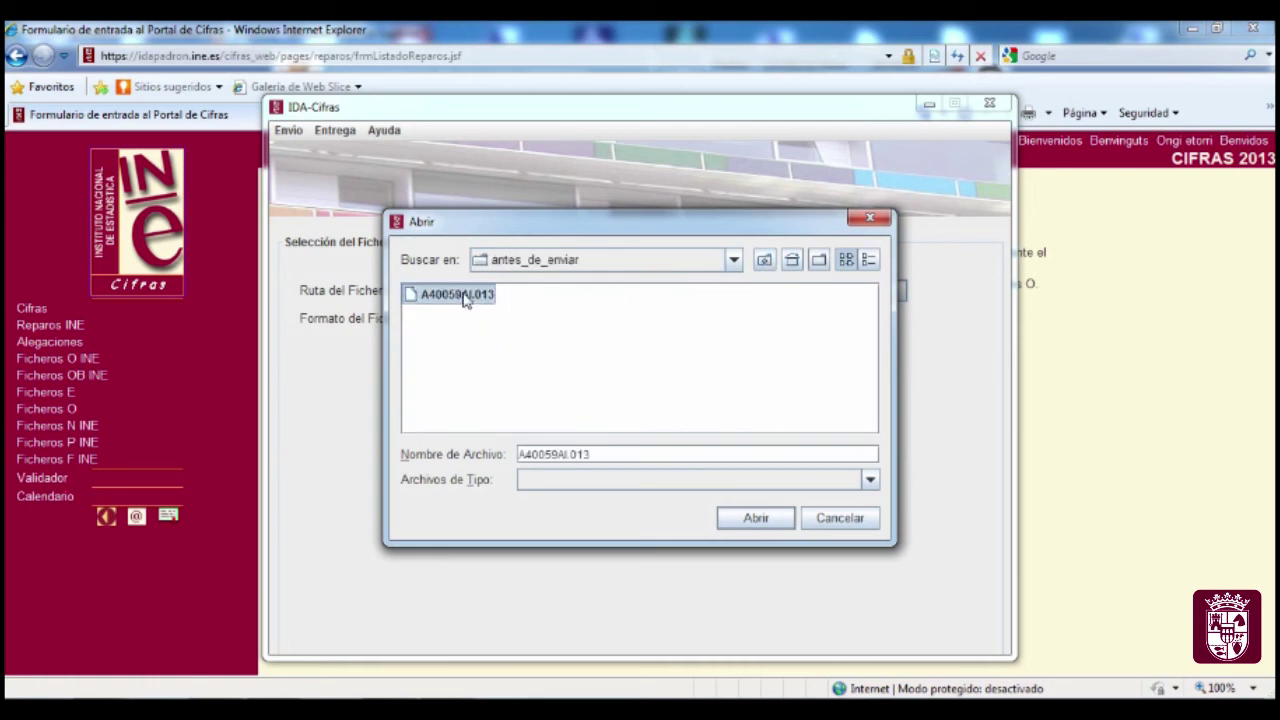
click(755, 518)
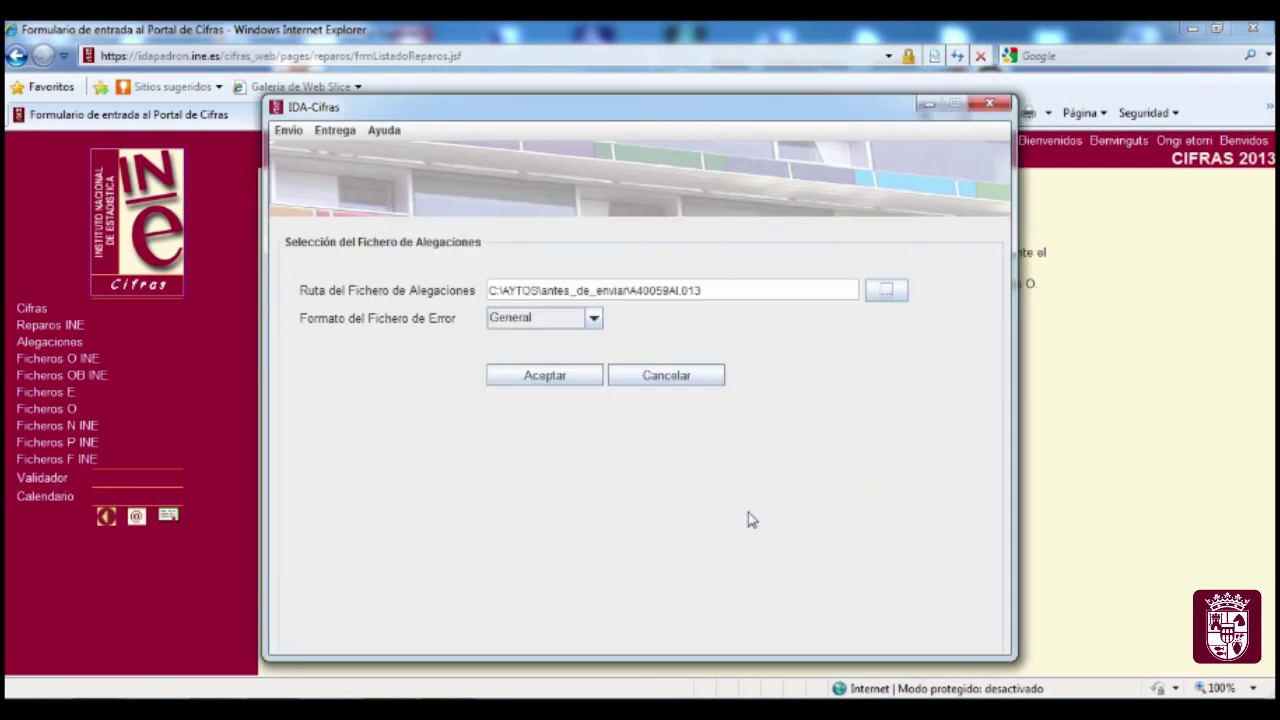
- Validate the selected allegations file, accept the result and close IDA-Cifras
click(564, 378)
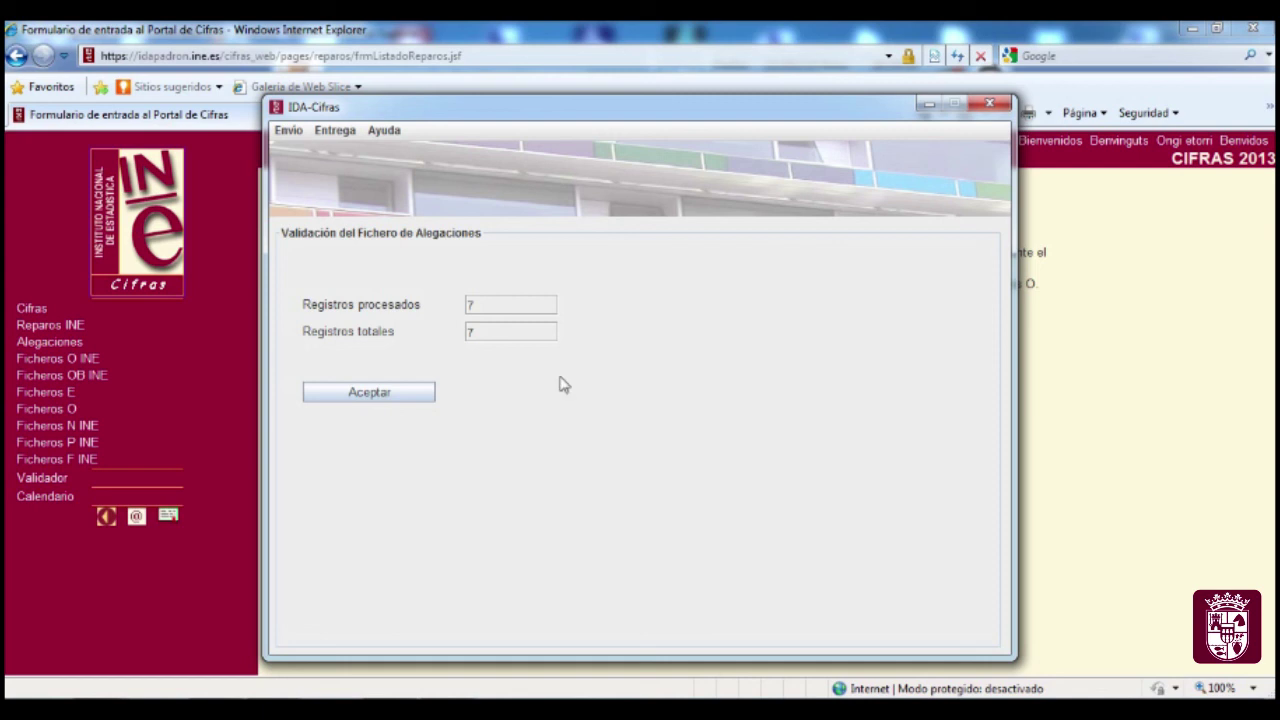
click(395, 392)
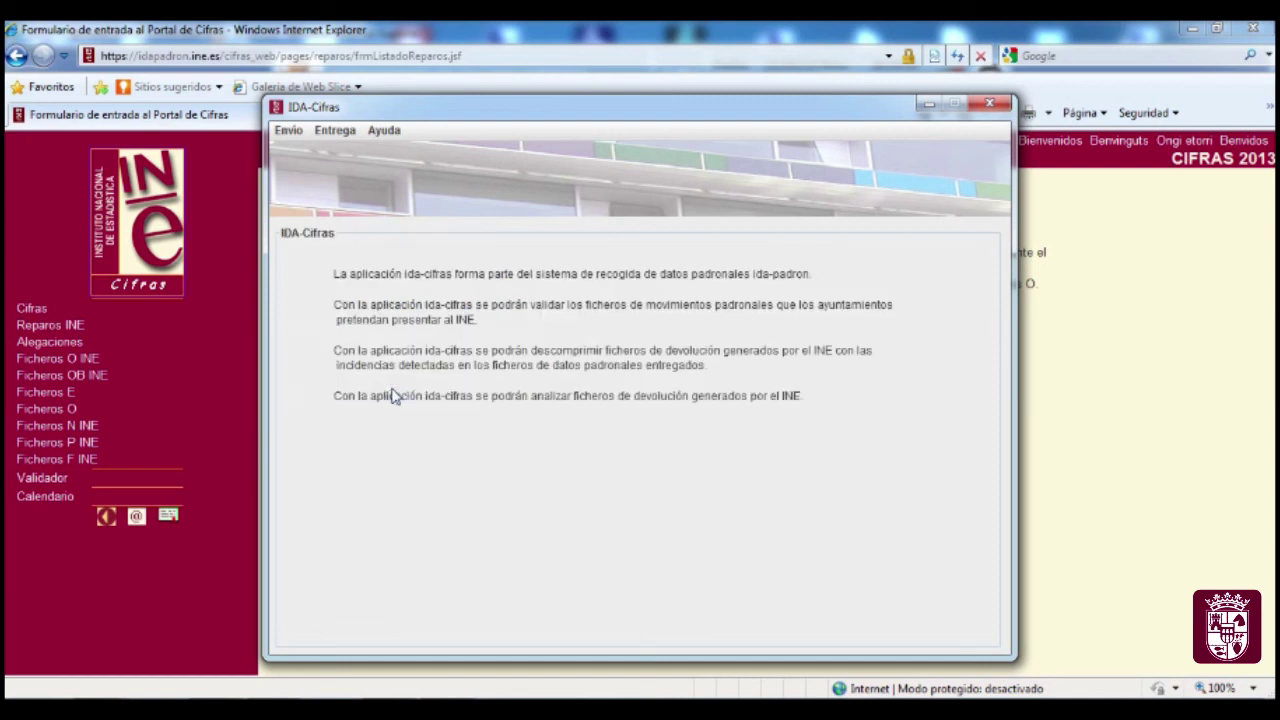
click(990, 105)
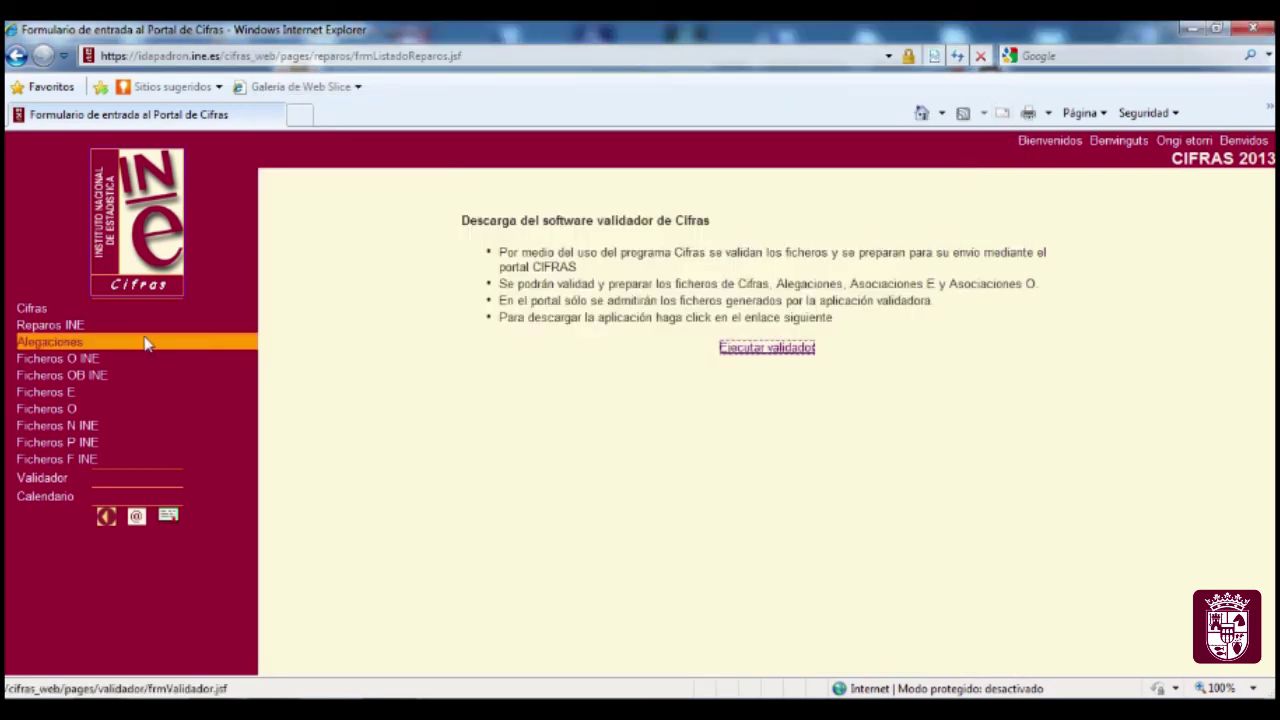
- Open the portal's form for sending allegations and attach A40059AI.013 from the ida-cifras\entrega folder in the user's profile as the allegations file
click(70, 344)
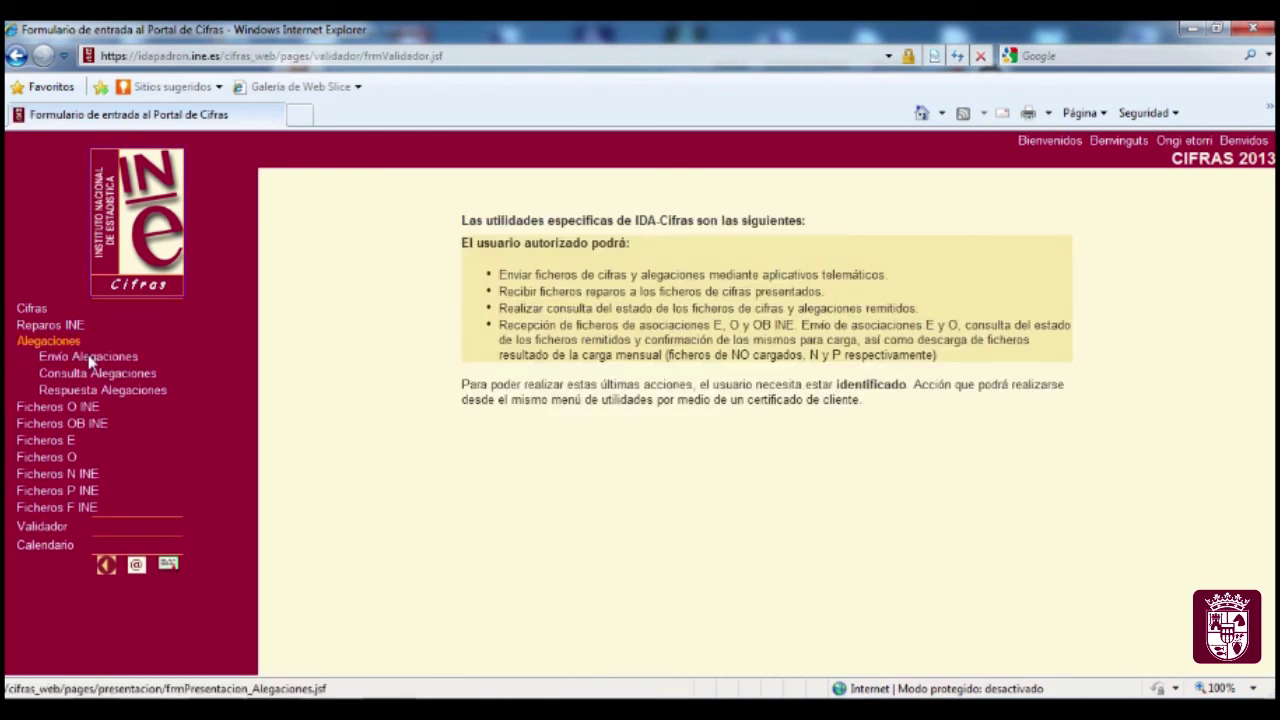
click(93, 362)
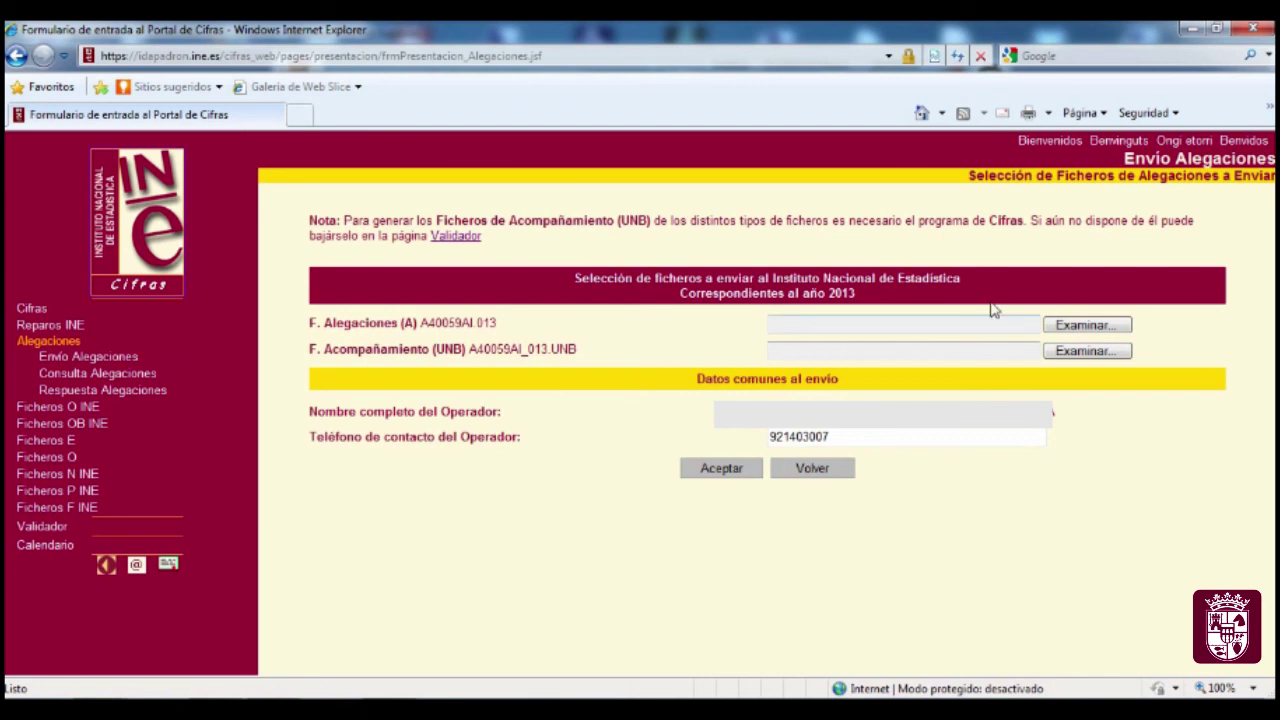
click(1067, 329)
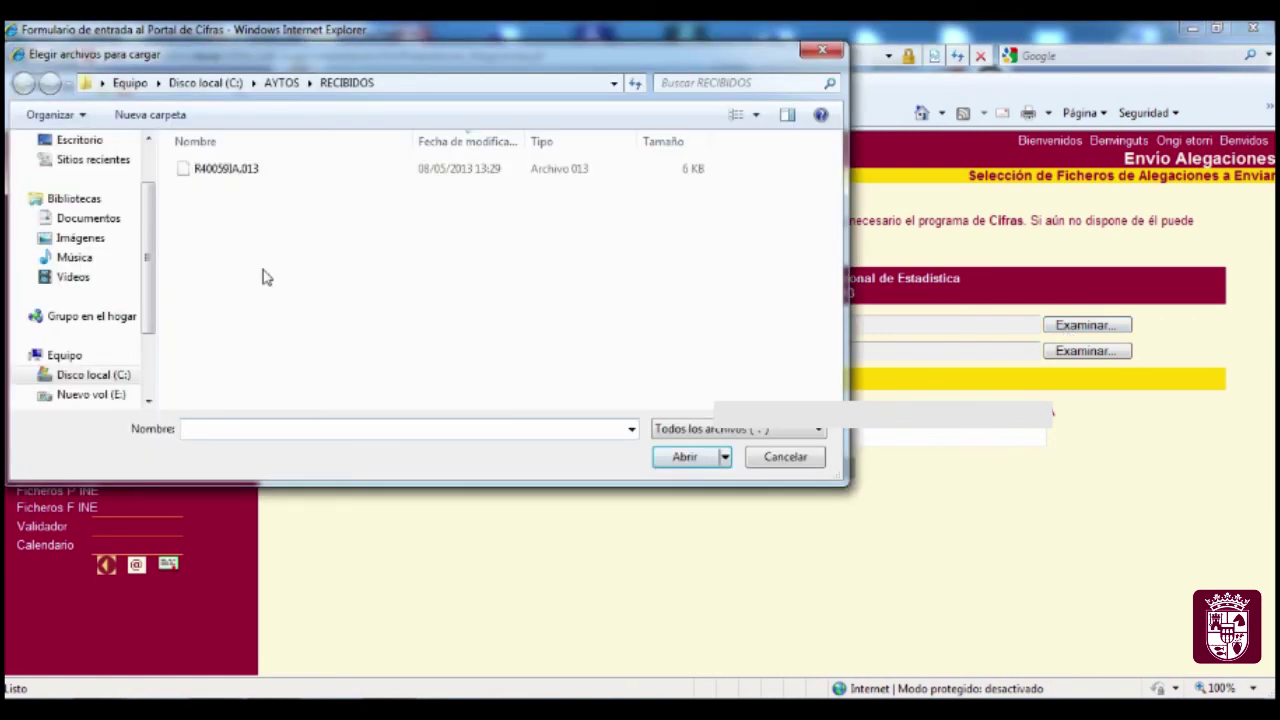
click(94, 376)
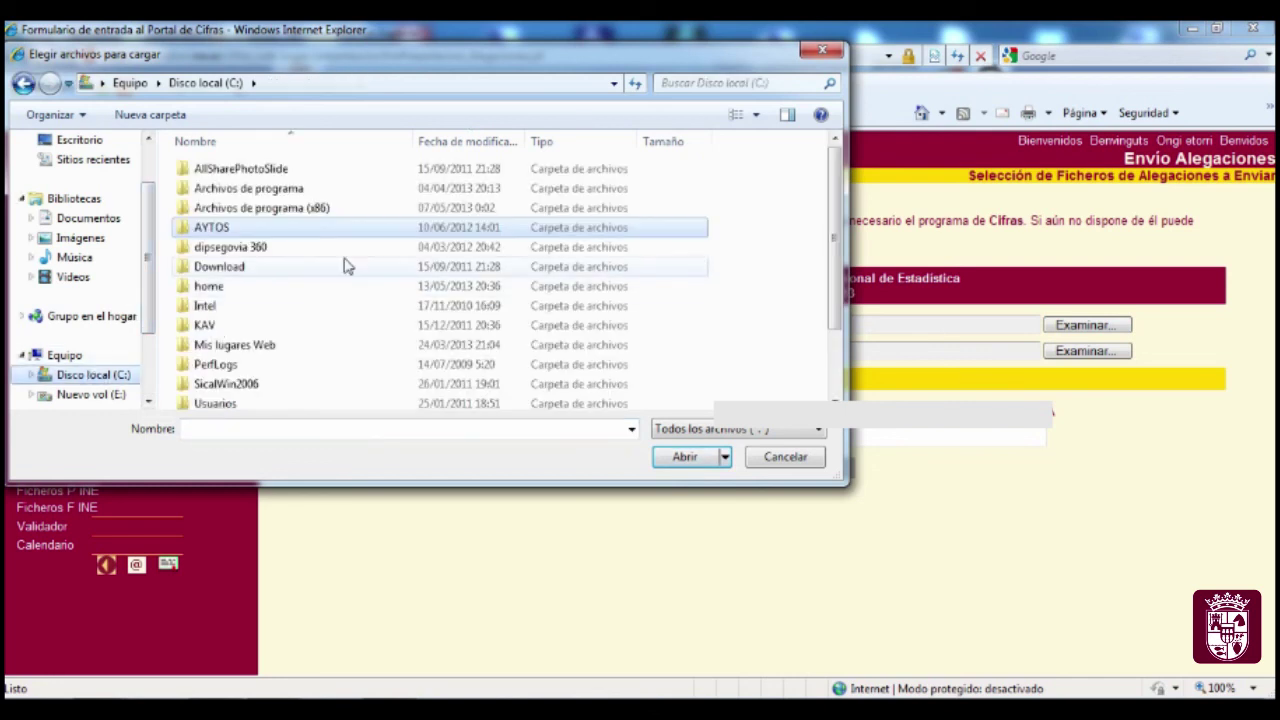
drag(837, 229, 832, 300)
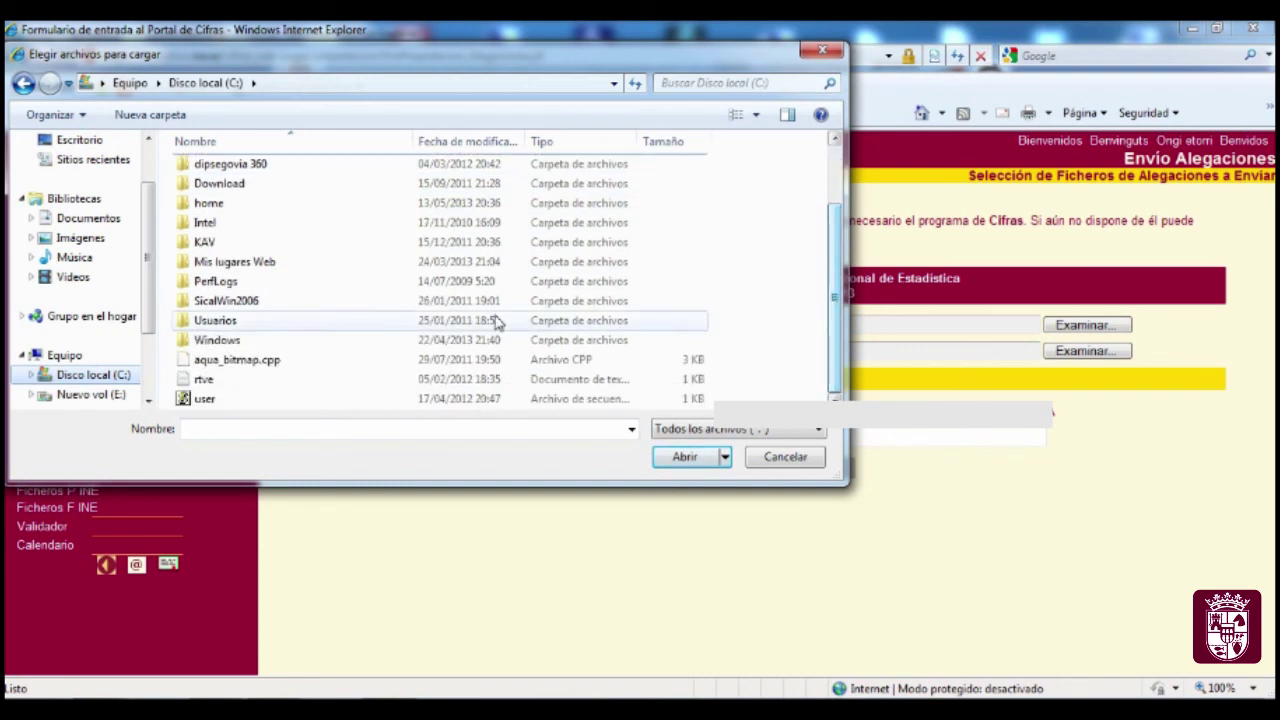
click(229, 329)
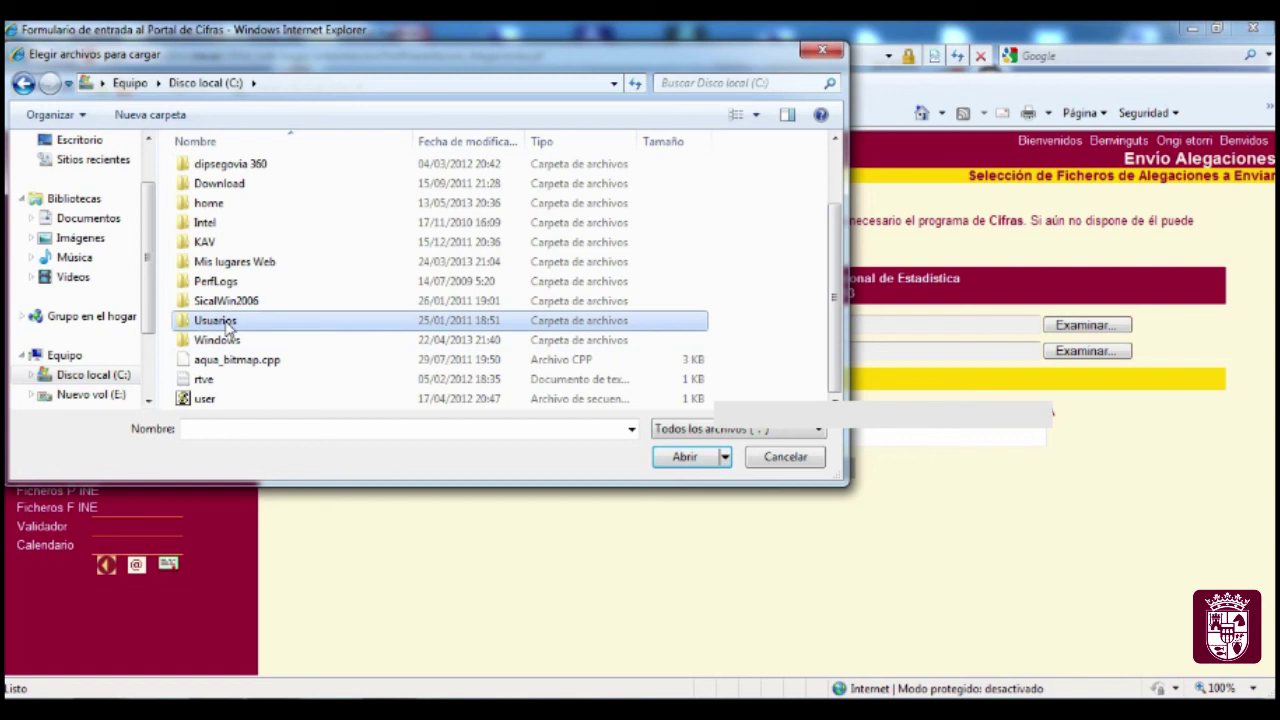
double_click(227, 325)
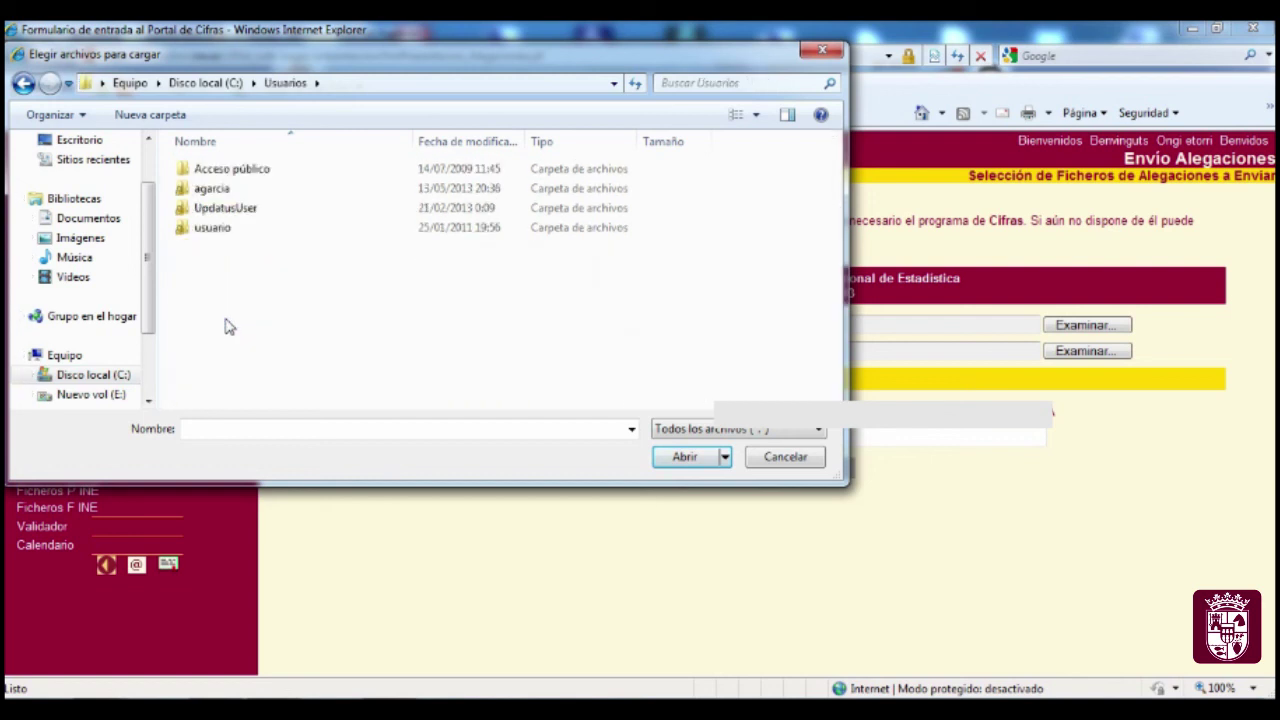
double_click(218, 190)
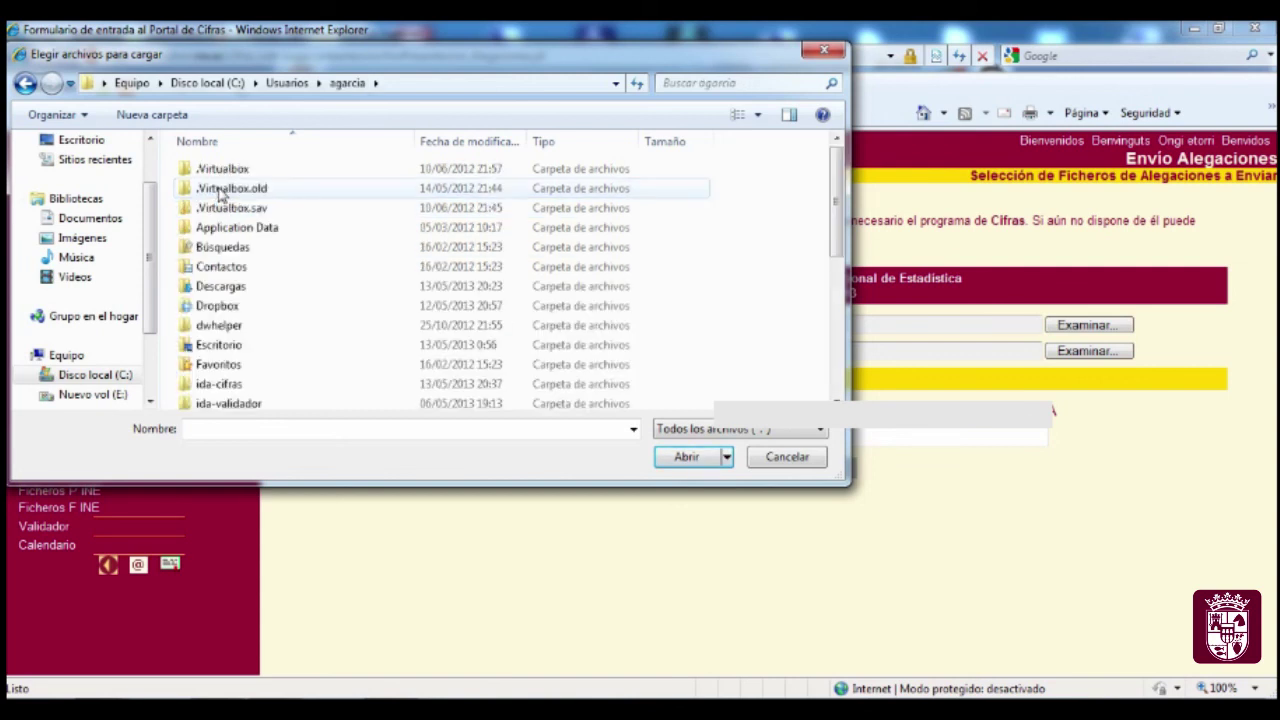
click(224, 388)
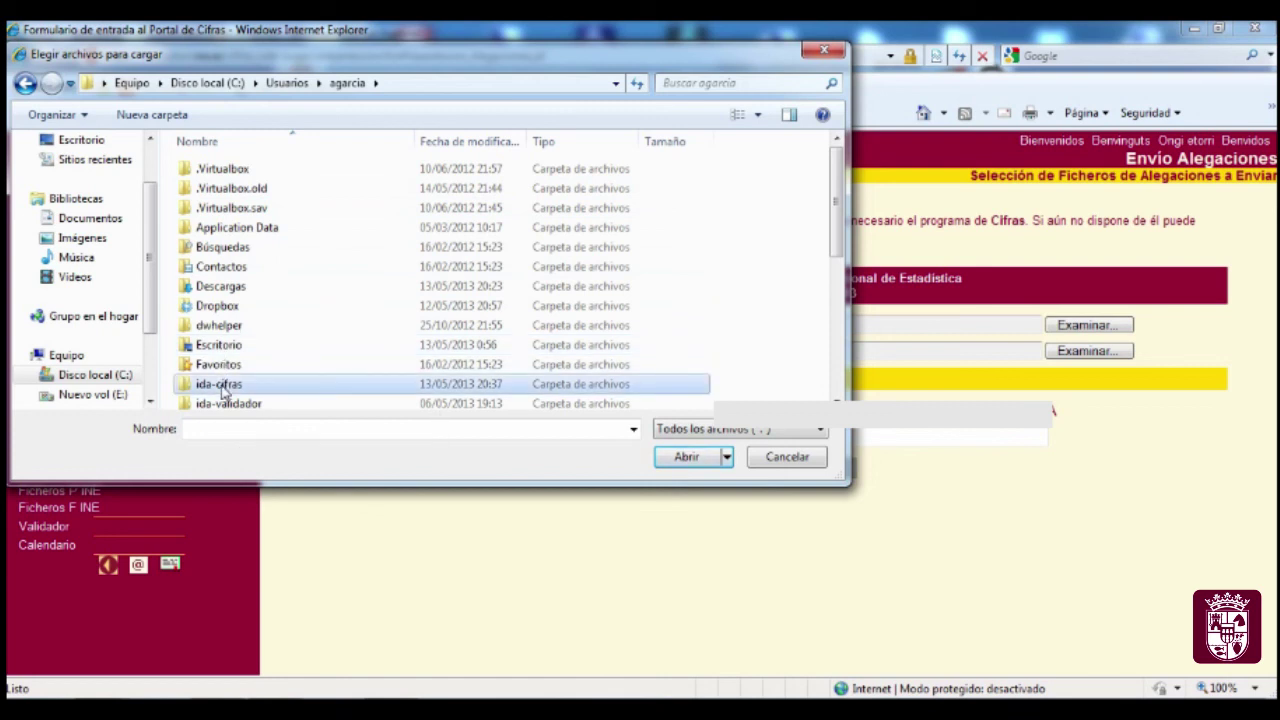
double_click(223, 390)
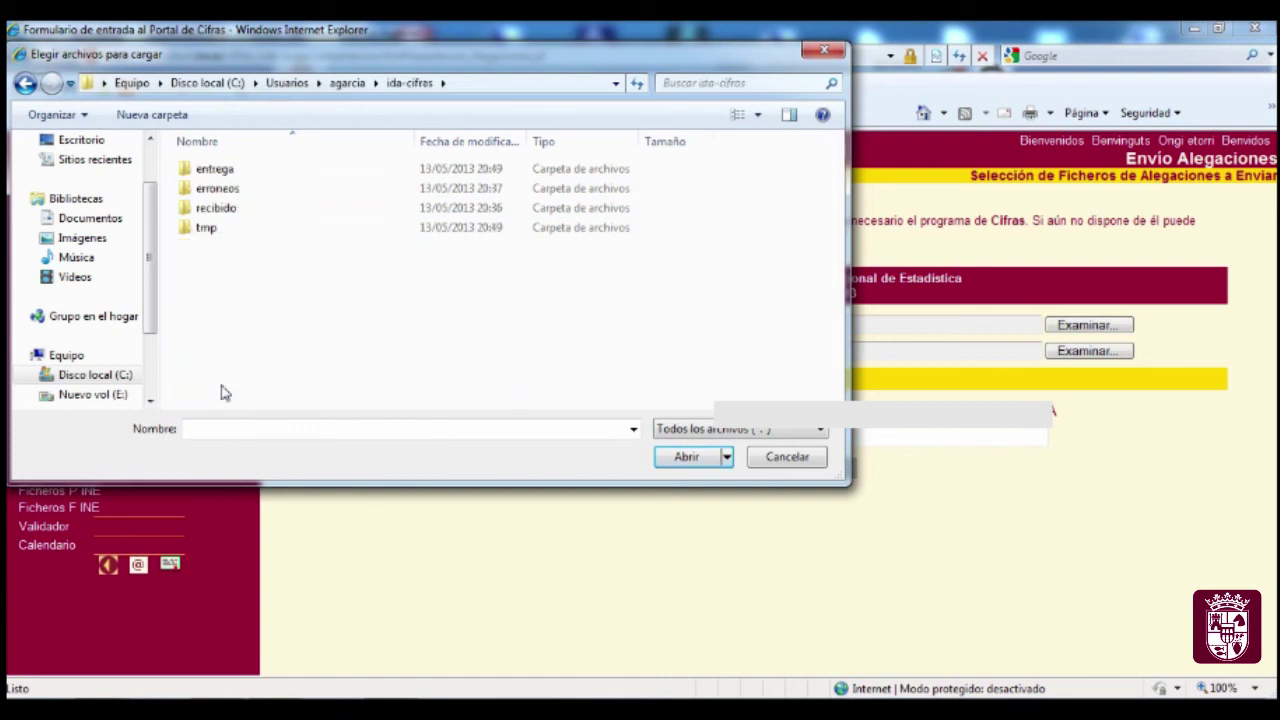
click(216, 171)
double_click(216, 171)
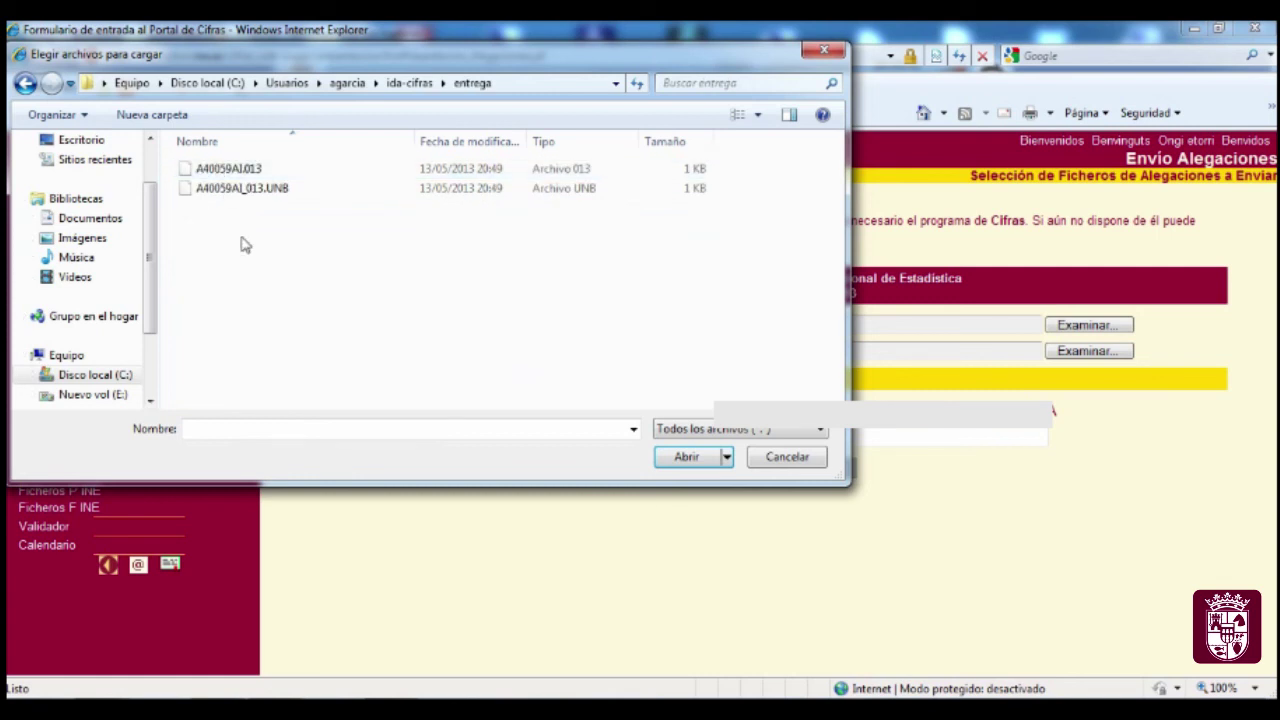
click(250, 174)
click(690, 457)
- Attach A40059AI_013.UNB from the entrega folder as the accompanying file and send the allegations to the INE, confirming the submission
click(1062, 355)
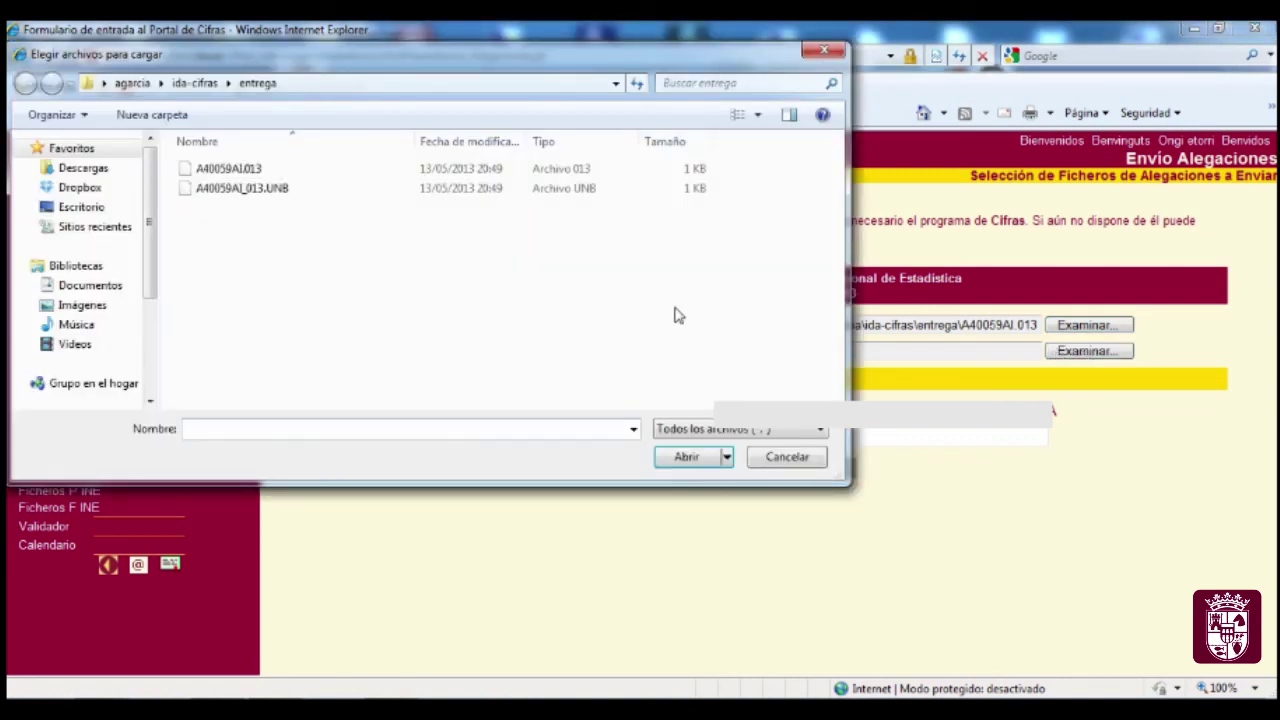
click(270, 199)
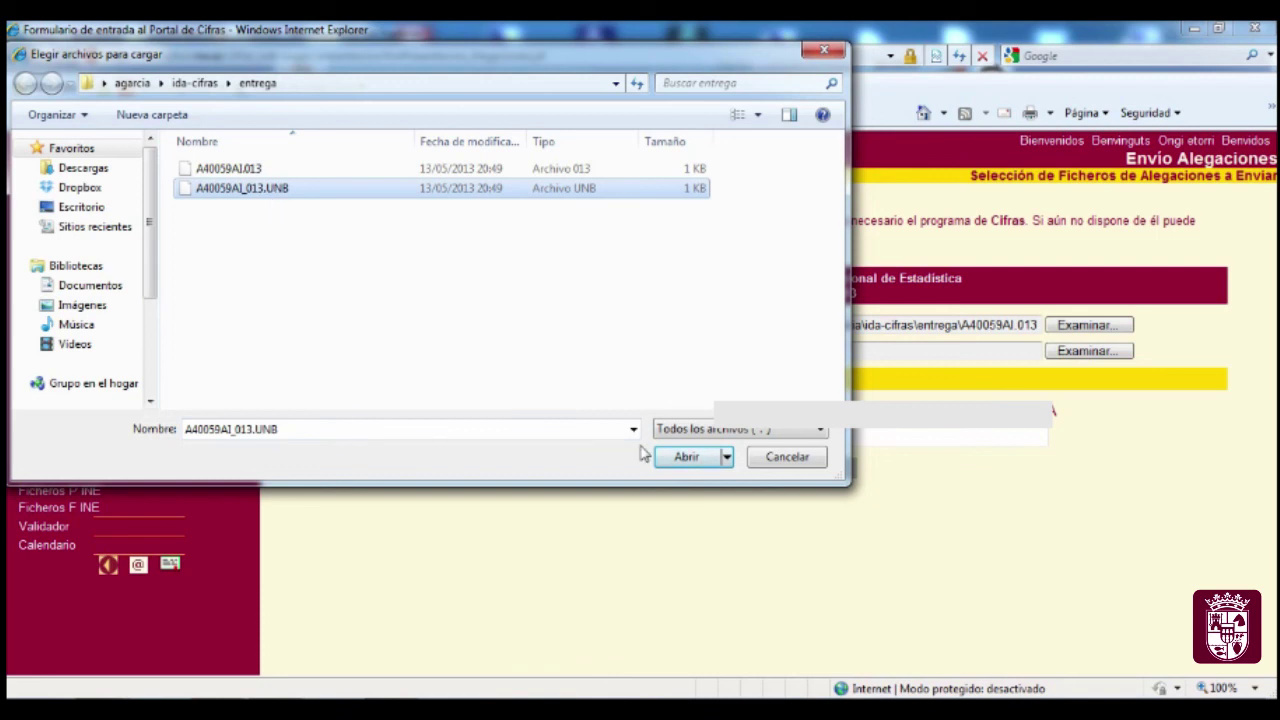
click(688, 462)
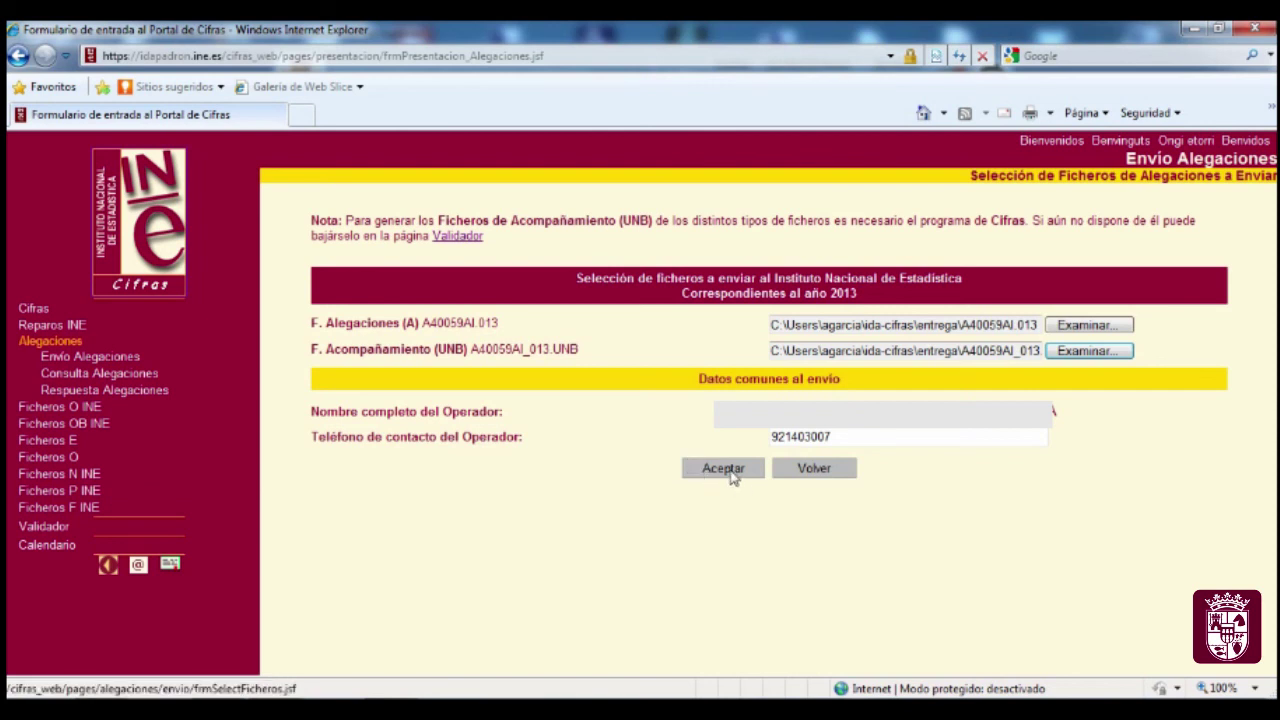
click(730, 476)
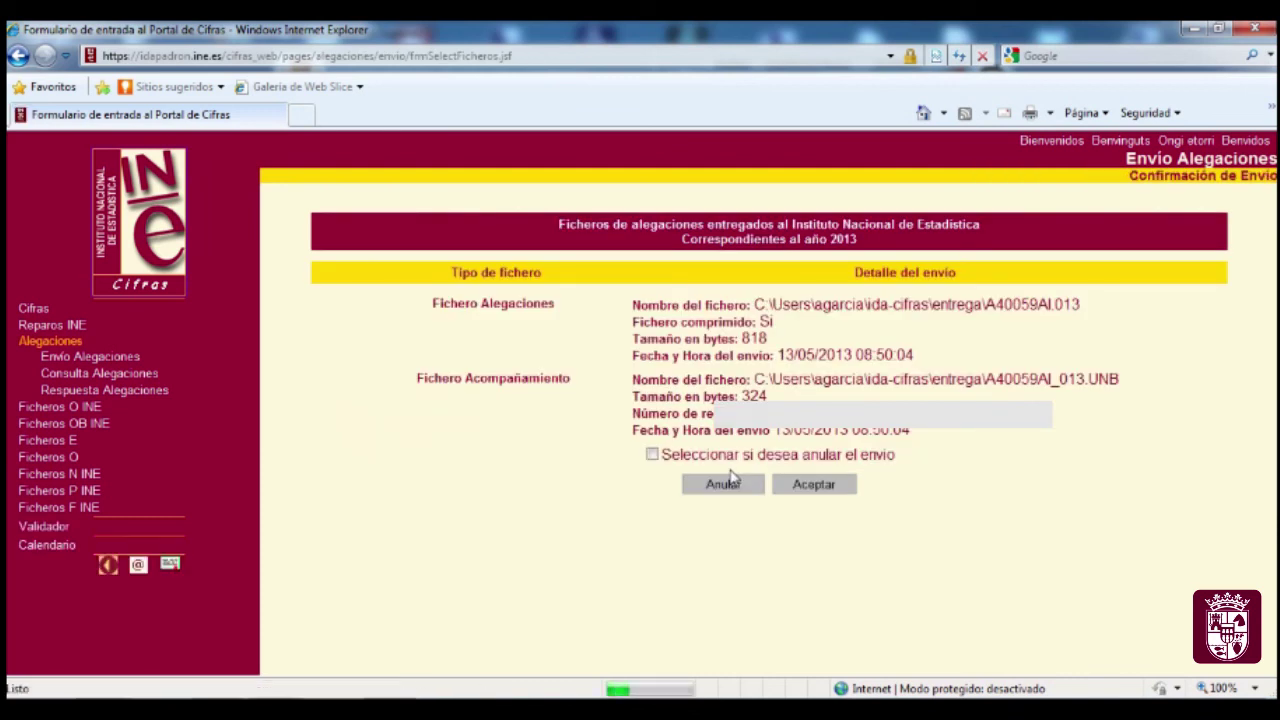
click(813, 485)
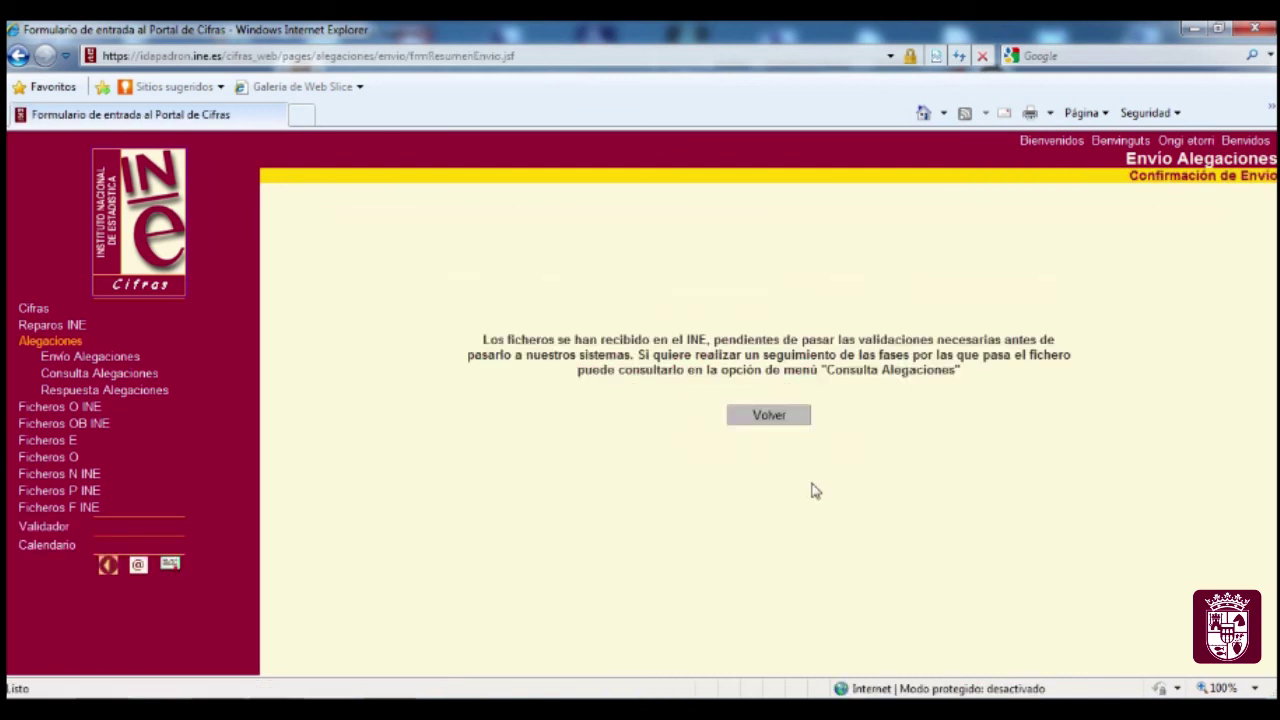